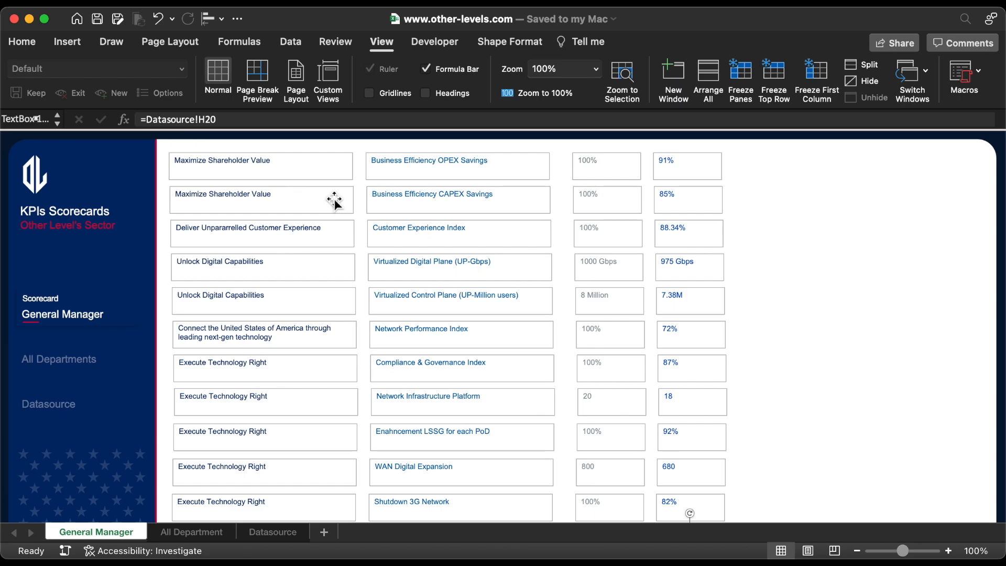
# Delete the second "Maximize Shareholder Value" box and group the remaining one with the OPEX and CAPEX savings boxes and their values.
pyautogui.click(335, 200)
pyautogui.press('Delete')
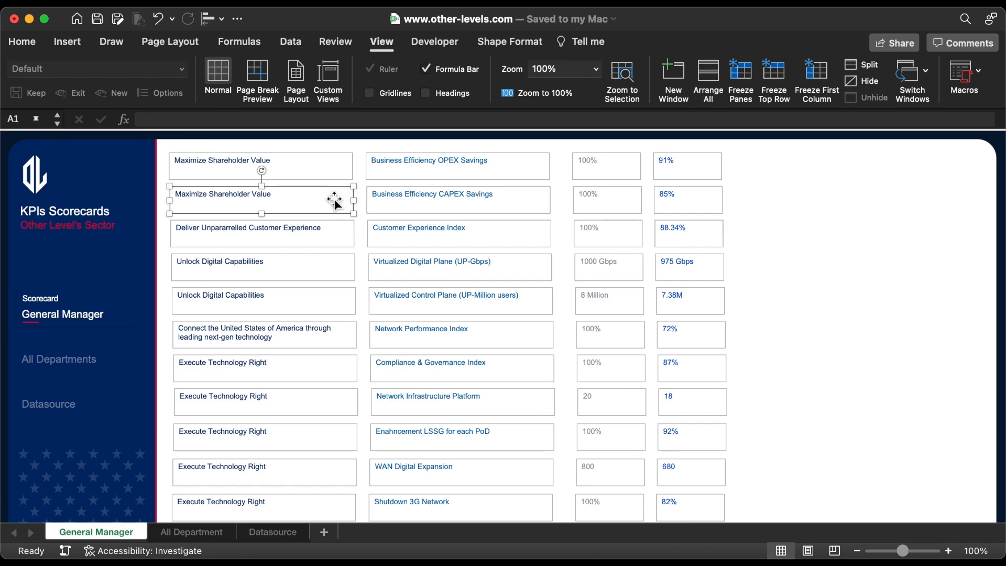
pyautogui.click(332, 178)
pyautogui.keyDown('shift'); pyautogui.click(436, 178); pyautogui.keyUp('shift')
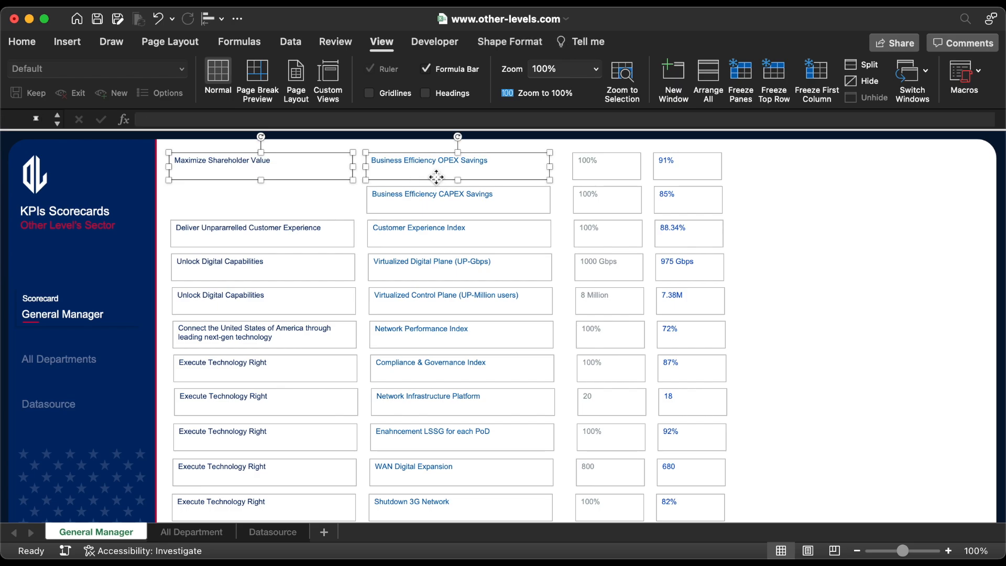
pyautogui.keyDown('shift'); pyautogui.click(461, 204); pyautogui.keyUp('shift')
pyautogui.keyDown('shift'); pyautogui.click(594, 198); pyautogui.keyUp('shift')
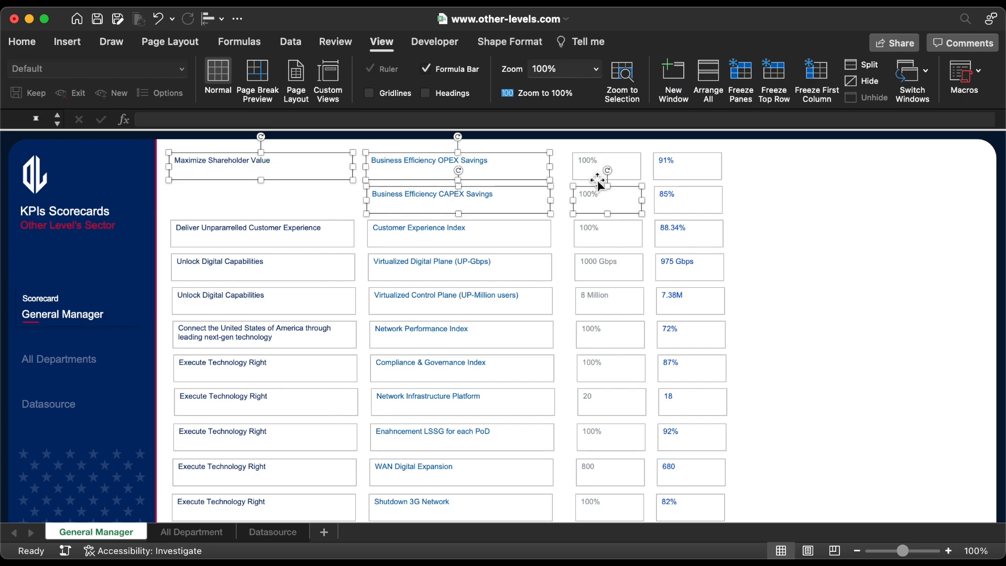
pyautogui.keyDown('shift'); pyautogui.click(597, 159); pyautogui.keyUp('shift')
pyautogui.keyDown('shift'); pyautogui.click(690, 160); pyautogui.keyUp('shift')
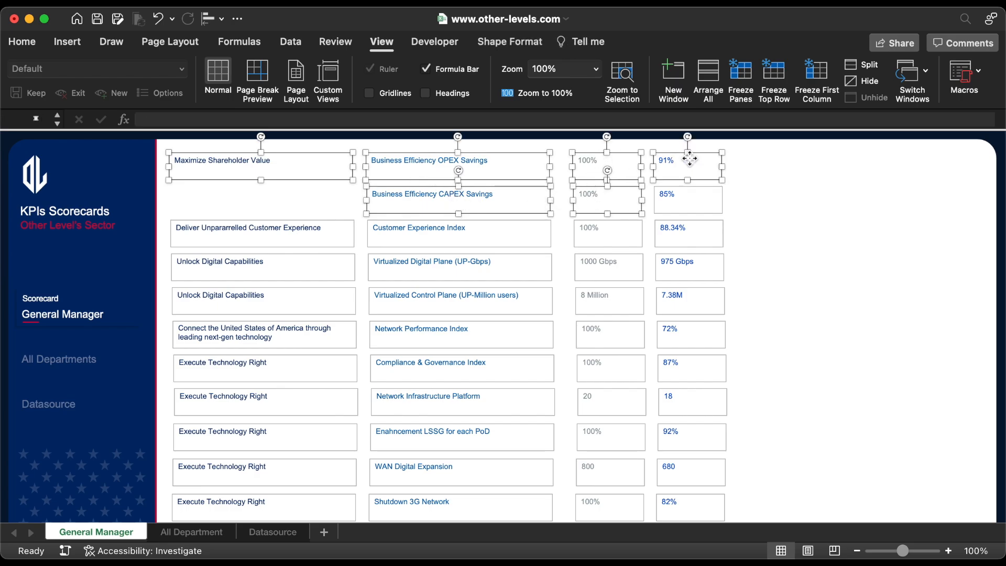
pyautogui.keyDown('shift'); pyautogui.click(675, 197); pyautogui.keyUp('shift')
pyautogui.rightClick(674, 196)
pyautogui.moveTo(773, 260)
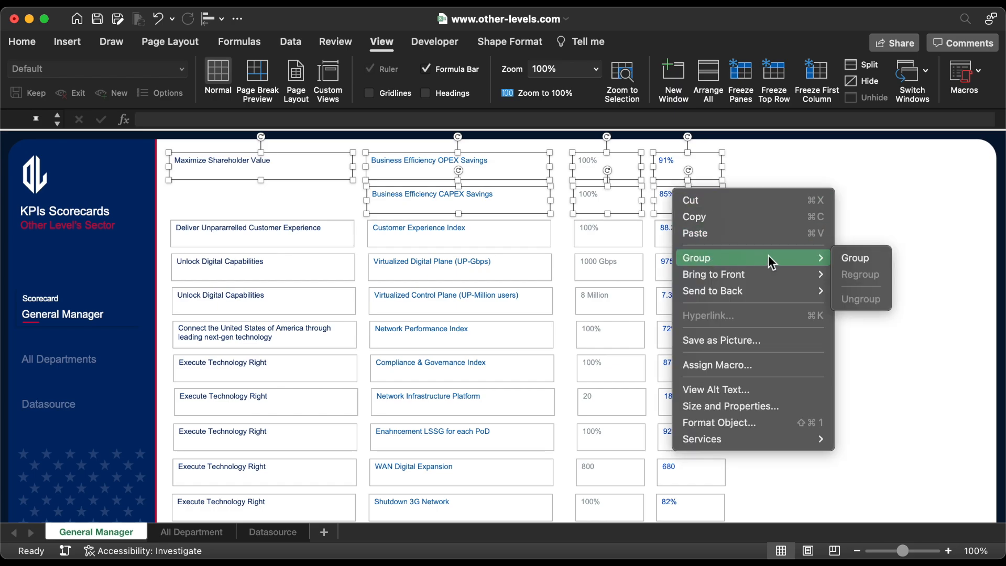
pyautogui.click(856, 259)
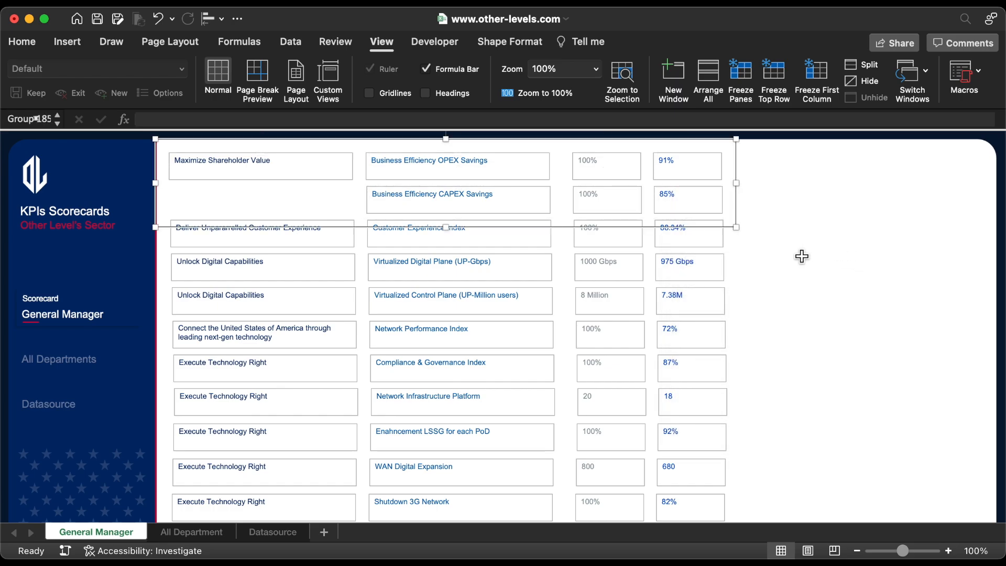
# Move the Maximize Shareholder Value group beside the KPI rows and place the "Deliver Unpararrelled Customer Experience" box above Customer Experience Index.
pyautogui.moveTo(360, 225); pyautogui.dragTo(916, 411)
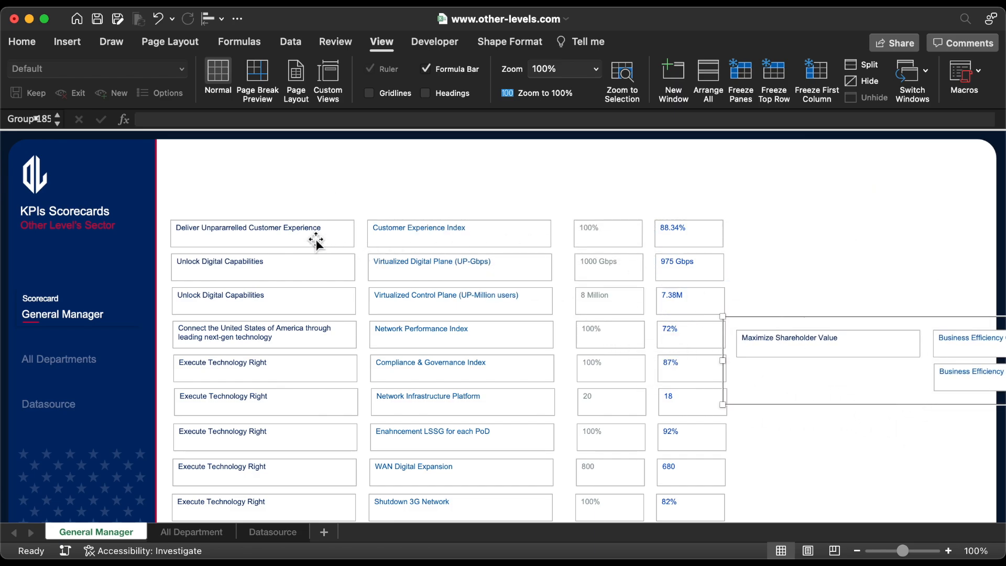
pyautogui.click(341, 236)
pyautogui.moveTo(345, 237); pyautogui.dragTo(540, 207)
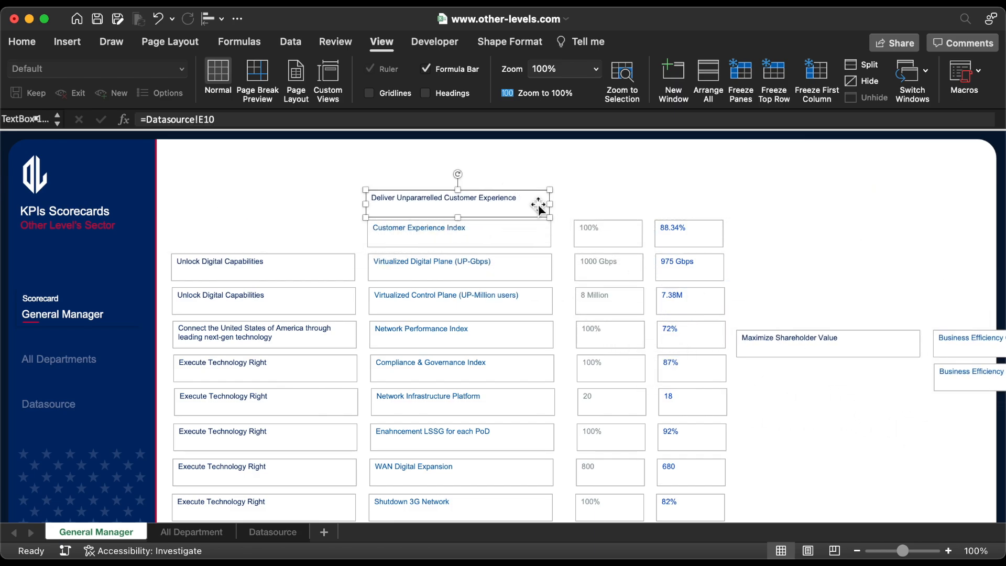
# Stack the 100% box above 88.34%, then group both with the two customer experience boxes and move the group up.
pyautogui.moveTo(614, 226)
pyautogui.mouseDown()
pyautogui.moveTo(695, 190)
pyautogui.moveTo(603, 226)
pyautogui.mouseUp()
pyautogui.keyDown('shift'); pyautogui.click(693, 225); pyautogui.keyUp('shift')
pyautogui.keyDown('shift'); pyautogui.click(539, 225); pyautogui.keyUp('shift')
pyautogui.keyDown('shift'); pyautogui.click(530, 199); pyautogui.keyUp('shift')
pyautogui.rightClick(529, 195)
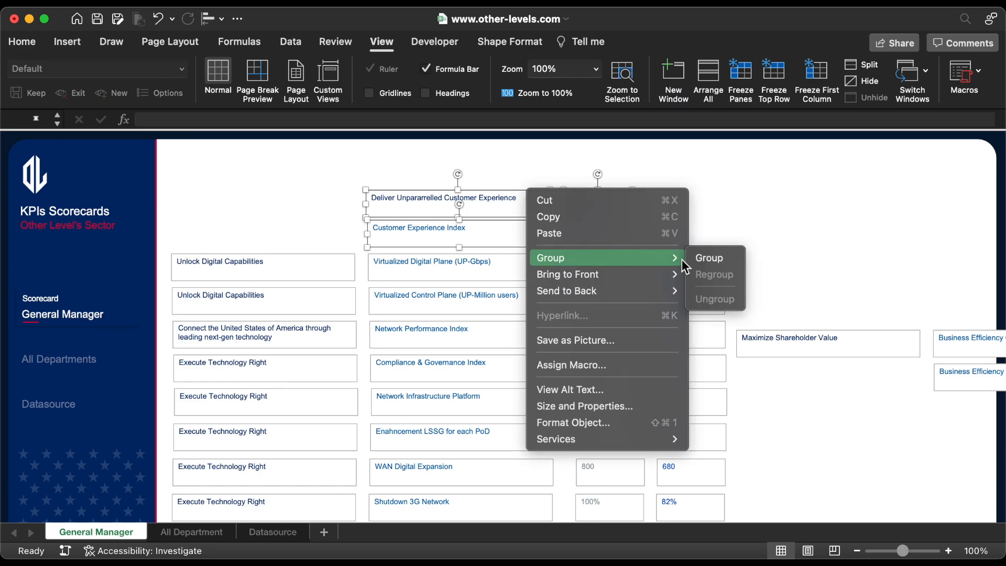
pyautogui.click(707, 258)
pyautogui.moveTo(603, 193); pyautogui.dragTo(687, 163)
# Delete the second "Unlock Digital Capabilities" box and move the remaining one to the top of the sheet's white area.
pyautogui.click(266, 291)
pyautogui.press('Delete')
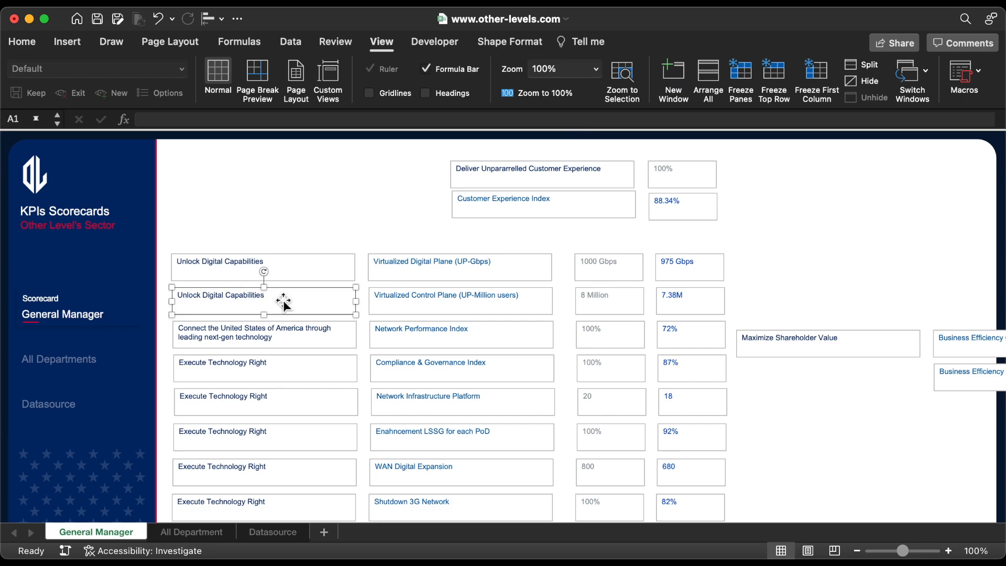
pyautogui.moveTo(303, 273); pyautogui.dragTo(388, 162)
# Move the customer experience group aside and stack the 1000 Gbps, 975 Gbps and Virtualized Digital Plane boxes below the Unlock Digital Capabilities box.
pyautogui.moveTo(473, 196); pyautogui.dragTo(731, 195)
pyautogui.moveTo(494, 258); pyautogui.dragTo(334, 234)
pyautogui.moveTo(631, 258); pyautogui.dragTo(319, 184)
pyautogui.moveTo(715, 260); pyautogui.dragTo(322, 211)
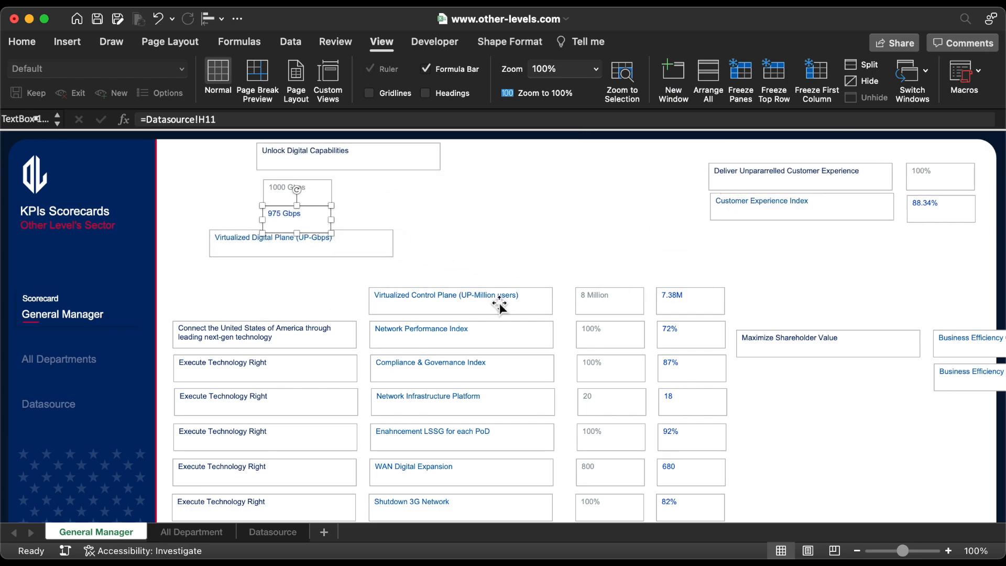
# Stack the 8 Million, 7.38M and Virtualized Control Plane boxes beside the Digital Plane stack, with the Unlock Digital Capabilities box between them.
pyautogui.moveTo(493, 295); pyautogui.dragTo(565, 234)
pyautogui.moveTo(692, 296); pyautogui.dragTo(540, 211)
pyautogui.moveTo(629, 298); pyautogui.dragTo(557, 182)
pyautogui.moveTo(410, 171); pyautogui.dragTo(470, 176)
# Group the Unlock Digital Capabilities box with the Digital Plane and Control Plane stacks.
pyautogui.keyDown('shift'); pyautogui.click(532, 189); pyautogui.keyUp('shift')
pyautogui.keyDown('shift'); pyautogui.click(539, 216); pyautogui.keyUp('shift')
pyautogui.keyDown('shift'); pyautogui.click(529, 244); pyautogui.keyUp('shift')
pyautogui.keyDown('shift'); pyautogui.click(376, 245); pyautogui.keyUp('shift')
pyautogui.keyDown('shift'); pyautogui.click(315, 196); pyautogui.keyUp('shift')
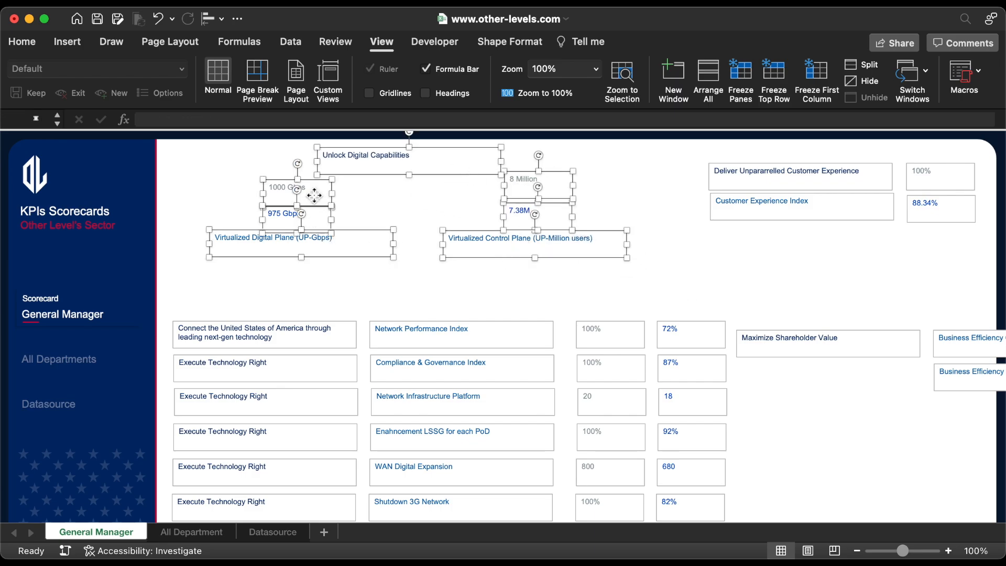
pyautogui.rightClick(313, 190)
pyautogui.click(494, 264)
# Place the "Connect the United States of America" box above Network Performance Index, with its 100% and 72% boxes stacked beside them.
pyautogui.scroll(-5, 371, 330)
pyautogui.moveTo(303, 225); pyautogui.dragTo(498, 188)
pyautogui.moveTo(618, 211); pyautogui.dragTo(697, 183)
pyautogui.keyDown('shift'); pyautogui.click(690, 218); pyautogui.keyUp('shift')
pyautogui.moveTo(690, 219); pyautogui.dragTo(324, 212)
# Group the "Connect the United States of America" box with Network Performance Index and the 100% and 72% boxes.
pyautogui.keyDown('shift'); pyautogui.click(385, 191); pyautogui.keyUp('shift')
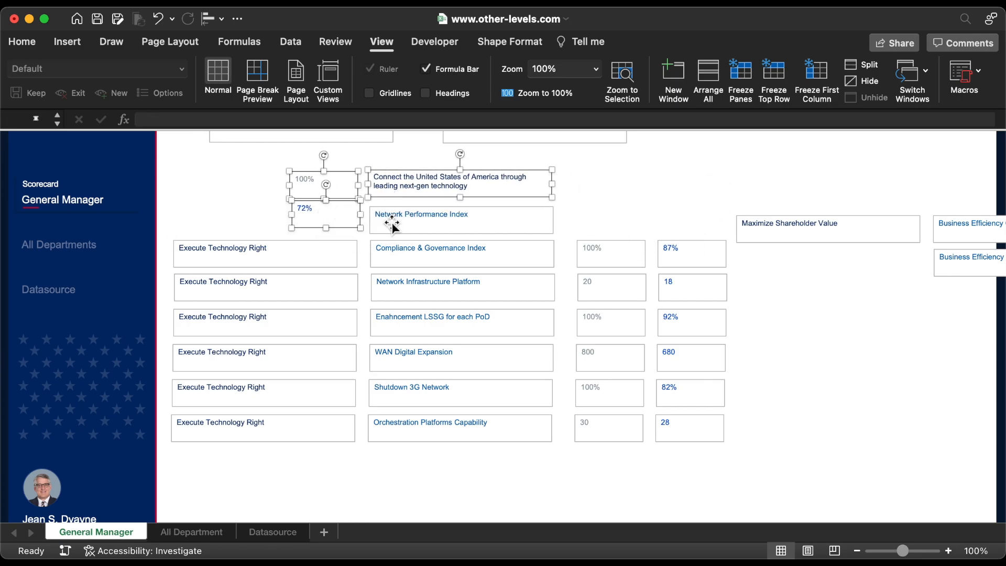
pyautogui.keyDown('shift'); pyautogui.click(389, 217); pyautogui.keyUp('shift')
pyautogui.rightClick(390, 217)
pyautogui.moveTo(472, 288)
pyautogui.click(568, 291)
# Move the network performance group beside the Unlock Digital Capabilities group and the customer experience group beneath Unlock Digital Capabilities.
pyautogui.scroll(5, 567, 295)
pyautogui.moveTo(381, 263); pyautogui.dragTo(820, 208)
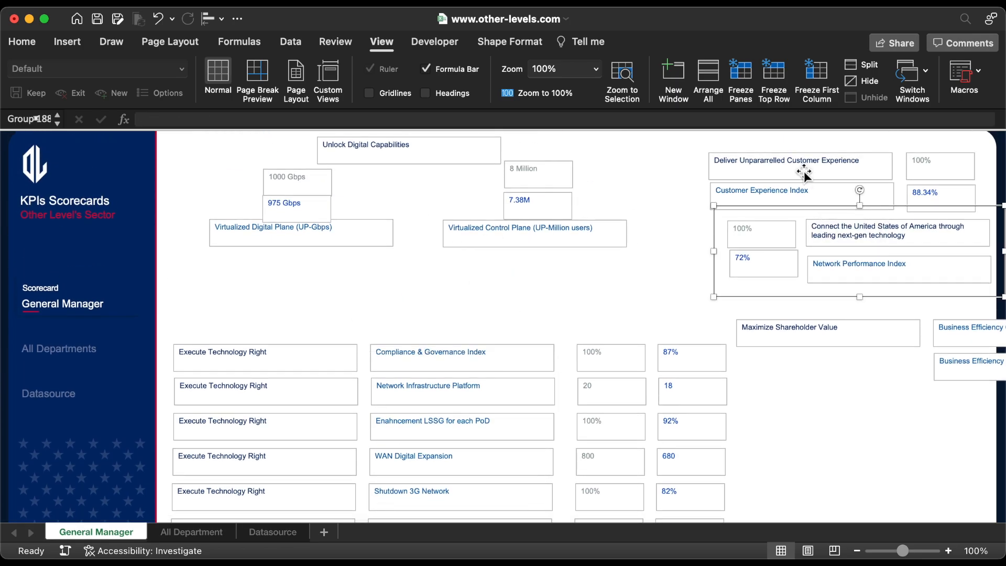
pyautogui.moveTo(803, 173); pyautogui.dragTo(421, 300)
pyautogui.moveTo(770, 244); pyautogui.dragTo(749, 193)
# Delete the five repeated "Execute Technology Right" boxes below the first one.
pyautogui.scroll(-5, 700, 311)
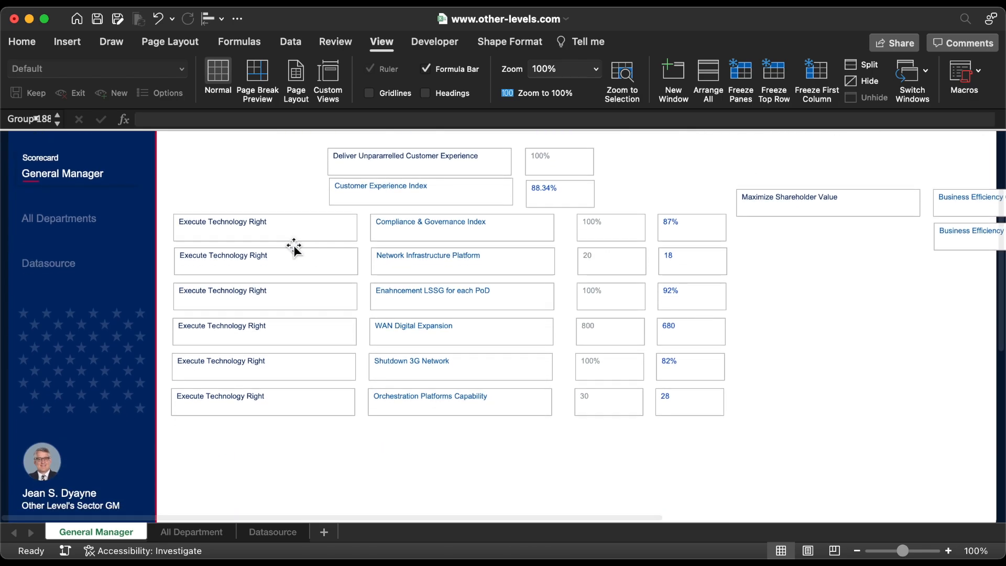
pyautogui.click(291, 258)
pyautogui.keyDown('shift'); pyautogui.click(284, 295); pyautogui.keyUp('shift')
pyautogui.keyDown('shift'); pyautogui.click(281, 329); pyautogui.keyUp('shift')
pyautogui.keyDown('shift'); pyautogui.click(280, 369); pyautogui.keyUp('shift')
pyautogui.keyDown('shift'); pyautogui.click(280, 408); pyautogui.keyUp('shift')
pyautogui.press('Delete')
# Group the remaining "Execute Technology Right" box with all six of its KPI name boxes and their target and actual value boxes.
pyautogui.click(463, 385)
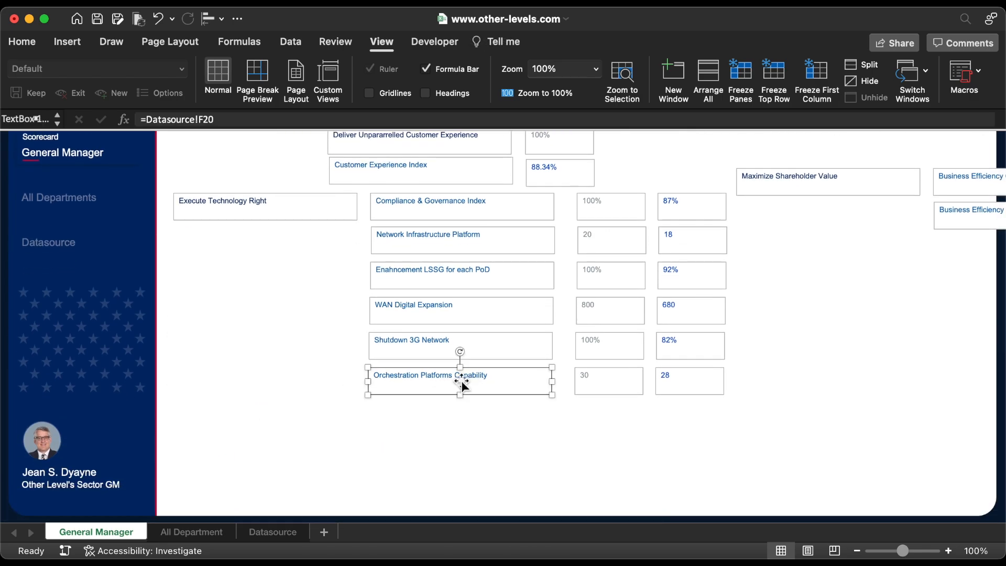
pyautogui.keyDown('shift'); pyautogui.click(609, 383); pyautogui.keyUp('shift')
pyautogui.keyDown('shift'); pyautogui.click(682, 383); pyautogui.keyUp('shift')
pyautogui.keyDown('shift'); pyautogui.click(679, 349); pyautogui.keyUp('shift')
pyautogui.keyDown('shift'); pyautogui.click(633, 352); pyautogui.keyUp('shift')
pyautogui.keyDown('shift'); pyautogui.click(531, 349); pyautogui.keyUp('shift')
pyautogui.keyDown('shift'); pyautogui.click(526, 314); pyautogui.keyUp('shift')
pyautogui.keyDown('shift'); pyautogui.click(635, 309); pyautogui.keyUp('shift')
pyautogui.keyDown('shift'); pyautogui.click(678, 305); pyautogui.keyUp('shift')
pyautogui.keyDown('shift'); pyautogui.click(680, 279); pyautogui.keyUp('shift')
pyautogui.keyDown('shift'); pyautogui.click(636, 275); pyautogui.keyUp('shift')
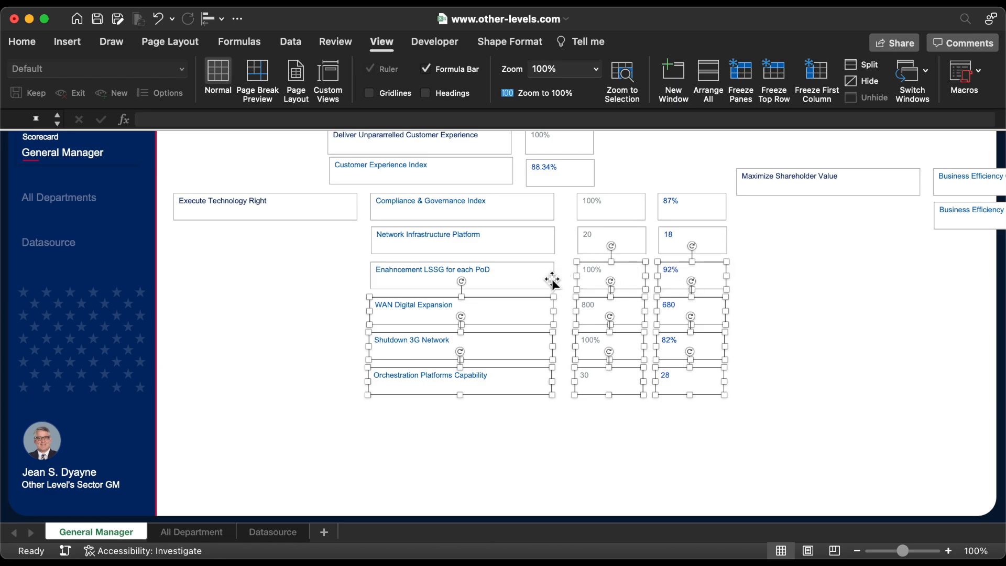
pyautogui.keyDown('shift'); pyautogui.click(549, 279); pyautogui.keyUp('shift')
pyautogui.keyDown('shift'); pyautogui.click(688, 242); pyautogui.keyUp('shift')
pyautogui.keyDown('shift'); pyautogui.click(682, 211); pyautogui.keyUp('shift')
pyautogui.keyDown('shift'); pyautogui.click(638, 211); pyautogui.keyUp('shift')
pyautogui.keyDown('shift'); pyautogui.click(549, 209); pyautogui.keyUp('shift')
pyautogui.keyDown('shift'); pyautogui.click(328, 217); pyautogui.keyUp('shift')
pyautogui.rightClick(326, 218)
pyautogui.click(498, 309)
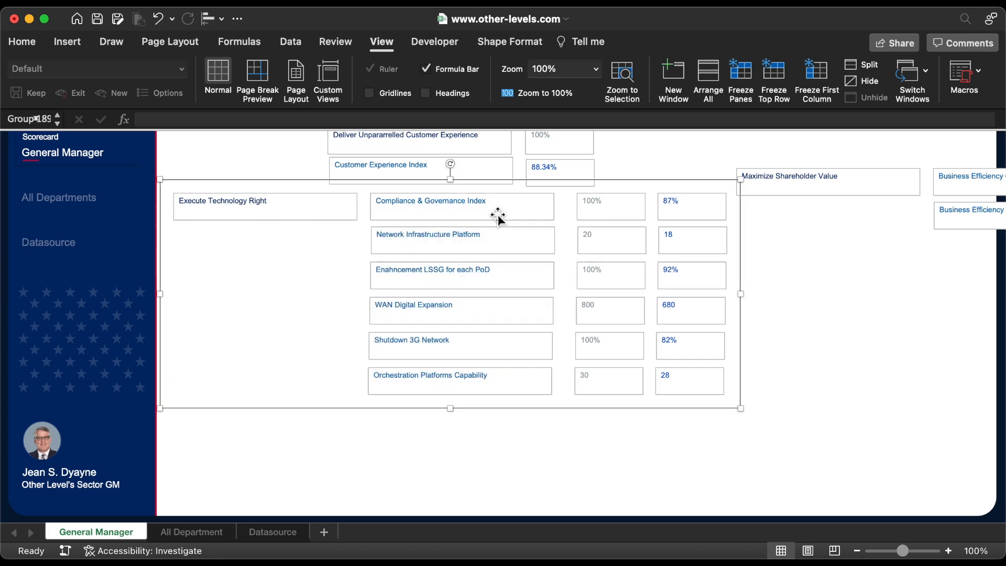
# Move the Execute Technology Right group down and set the customer experience and Maximize Shareholder Value groups side by side in the middle row.
pyautogui.moveTo(280, 180); pyautogui.dragTo(411, 365)
pyautogui.scroll(5, 533, 307)
pyautogui.moveTo(493, 316); pyautogui.dragTo(421, 381)
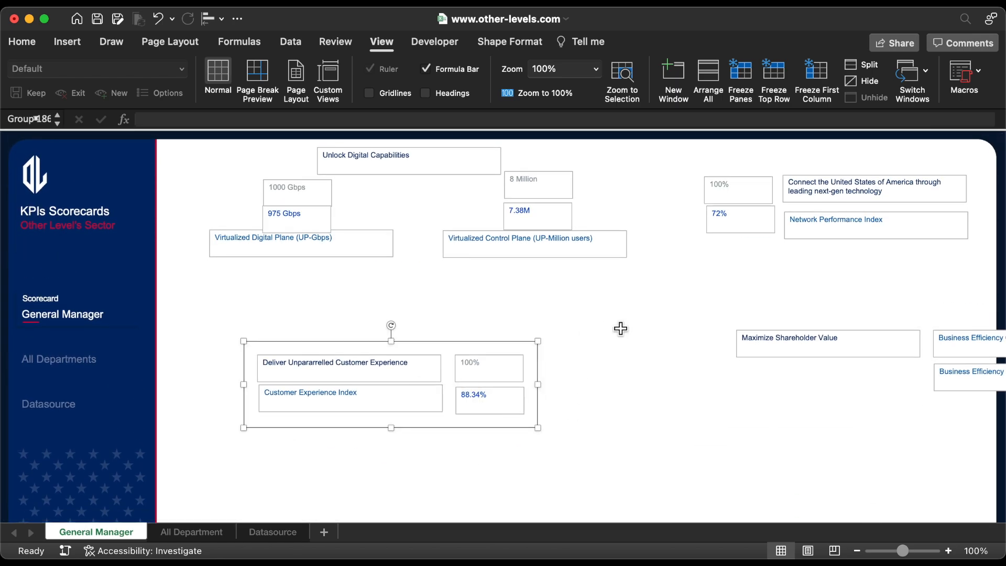
pyautogui.moveTo(843, 333); pyautogui.dragTo(712, 357)
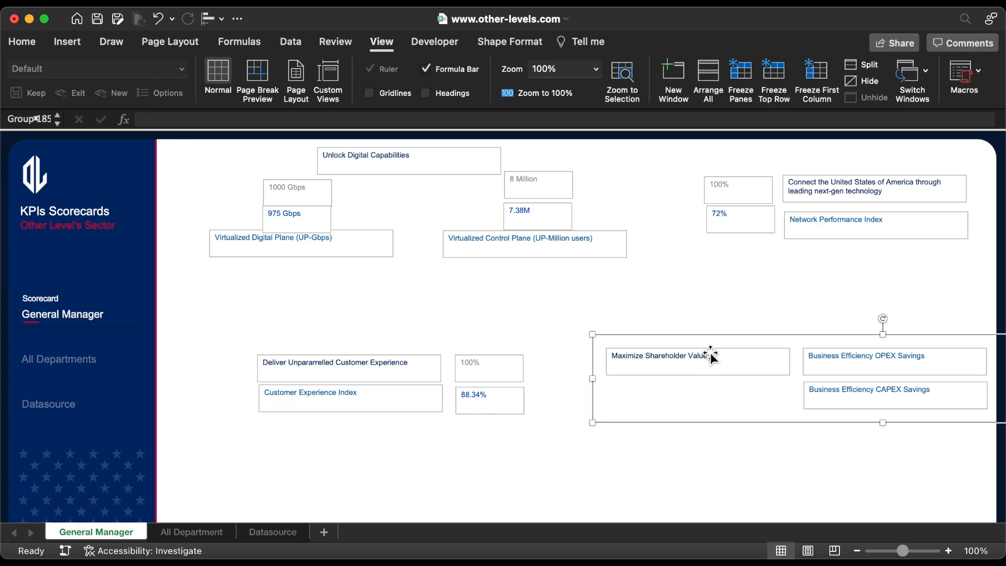
# Ungroup the Unlock Digital Capabilities group.
pyautogui.click(515, 235)
pyautogui.rightClick(513, 232)
pyautogui.moveTo(671, 306)
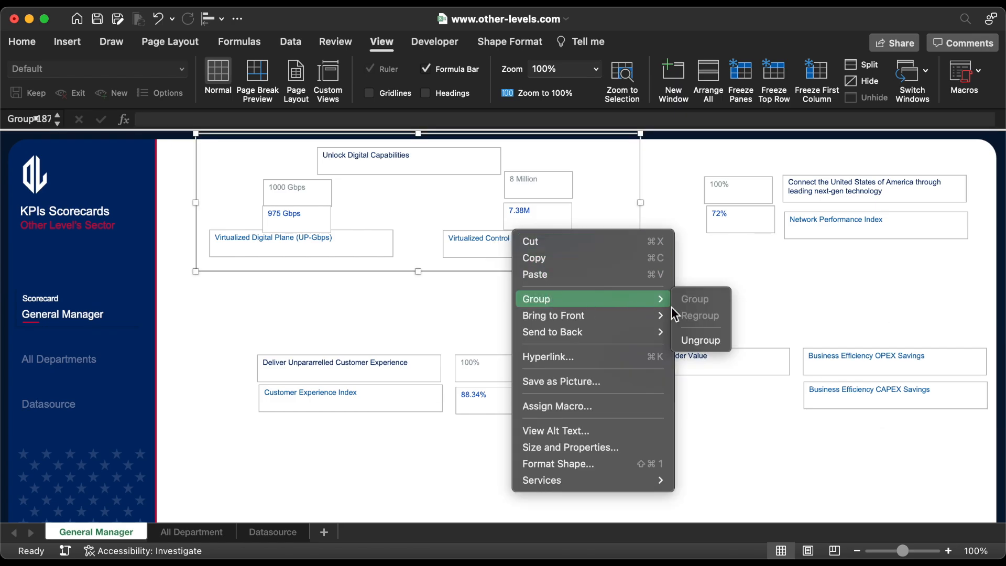
pyautogui.click(720, 342)
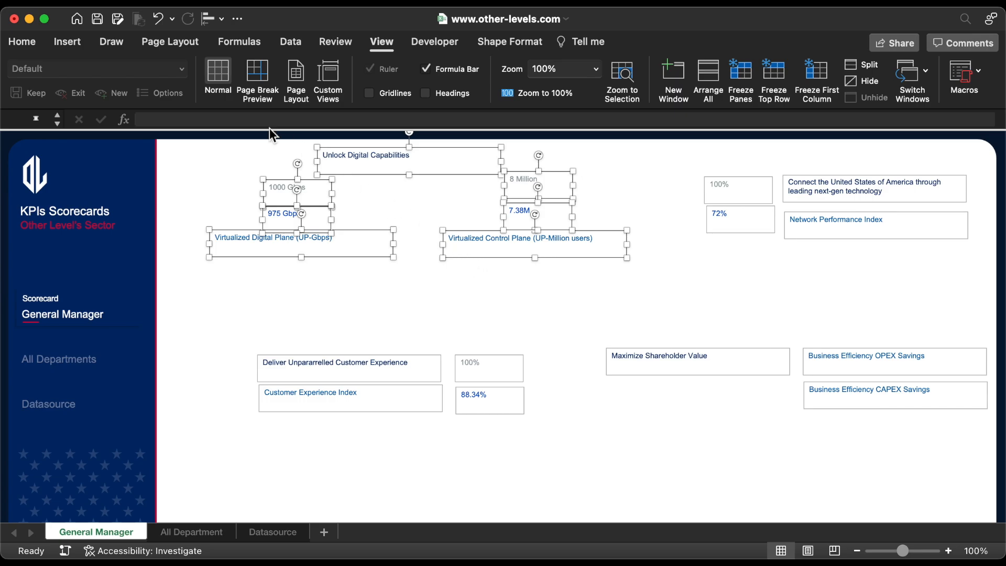
# Middle-align and center the text in all the Unlock Digital Capabilities boxes.
pyautogui.click(26, 43)
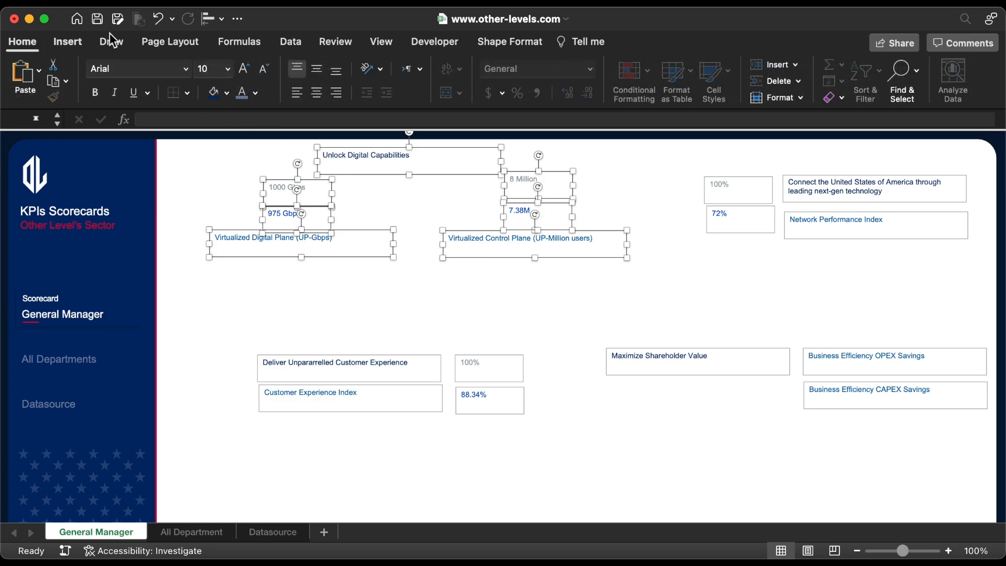
pyautogui.click(316, 71)
pyautogui.click(320, 95)
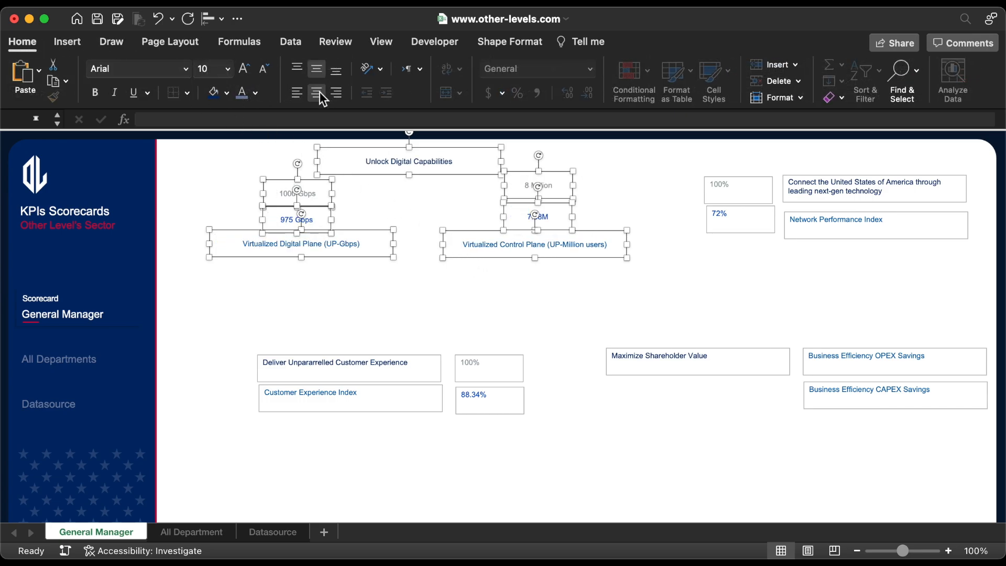
# Remove the outline and fill from all the Unlock Digital Capabilities boxes.
pyautogui.click(490, 45)
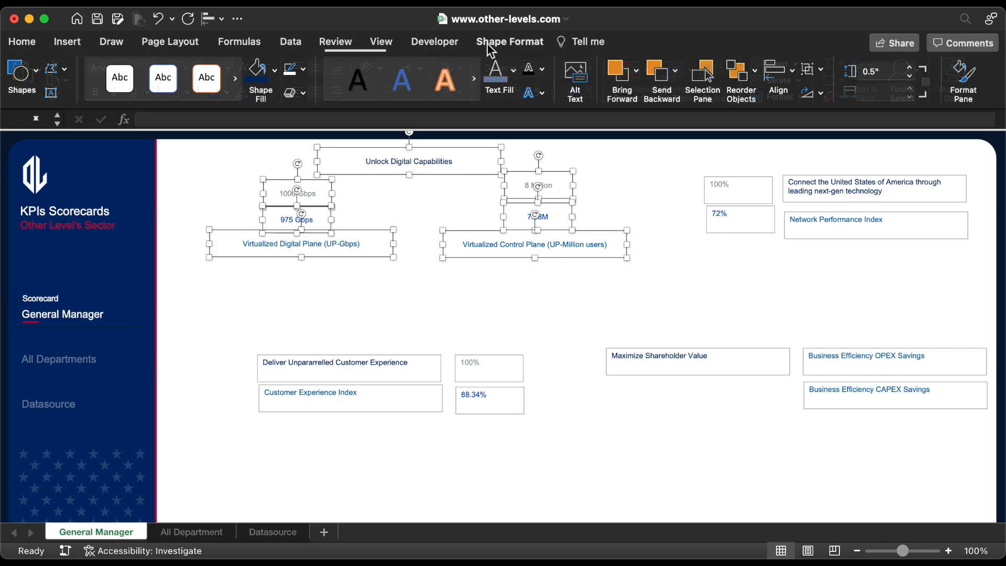
pyautogui.click(306, 69)
pyautogui.click(322, 117)
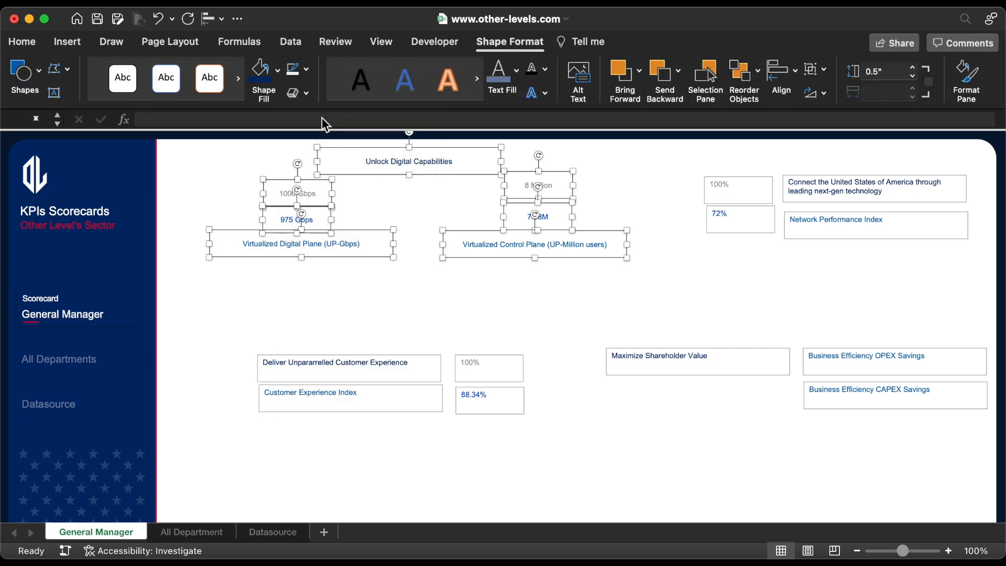
pyautogui.click(278, 71)
pyautogui.click(291, 121)
pyautogui.press('Escape')
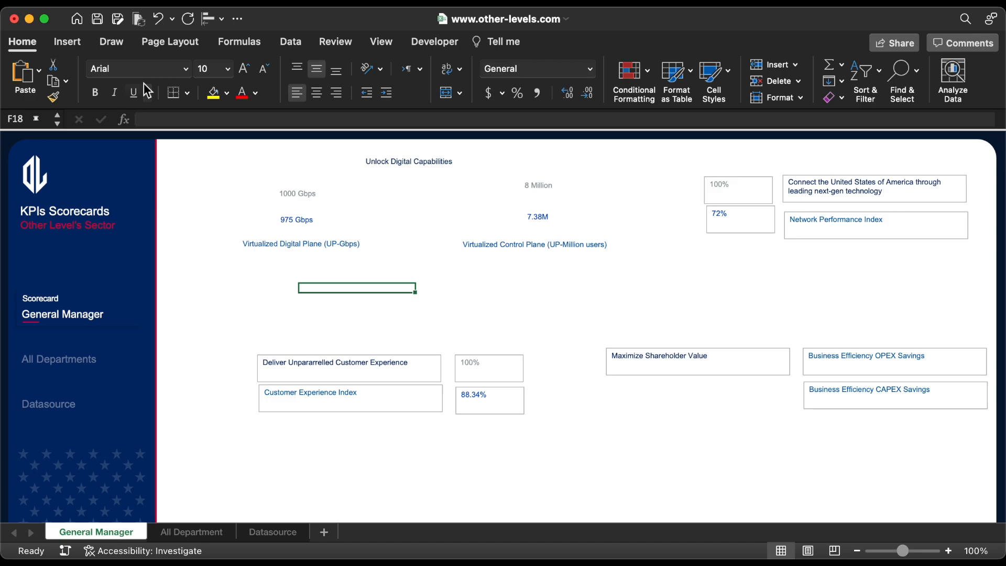
# Draw a rounded rectangle about 7.22" wide and 3.03" high over the Unlock Digital Capabilities boxes.
pyautogui.click(68, 43)
pyautogui.click(233, 76)
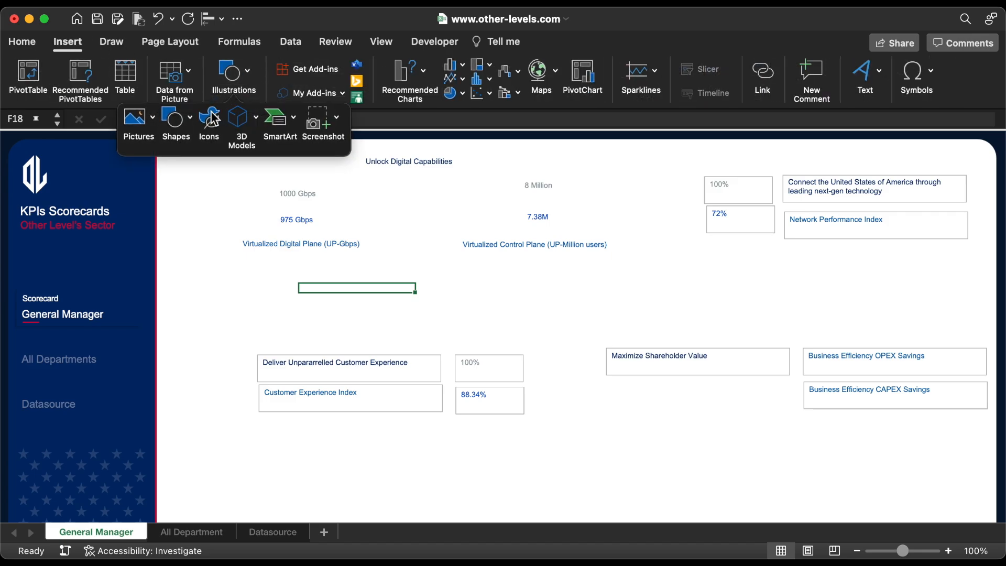
pyautogui.click(176, 118)
pyautogui.click(294, 169)
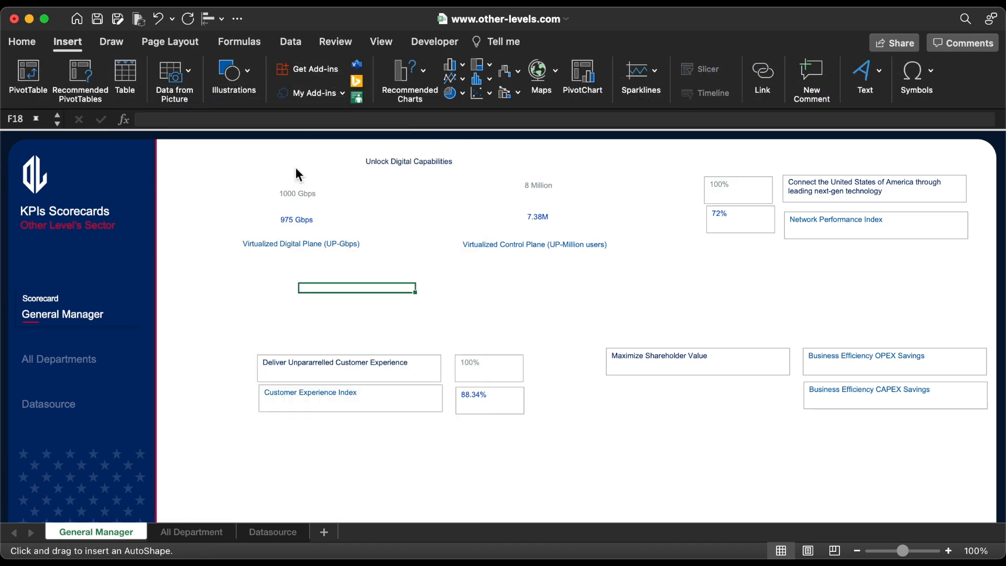
pyautogui.moveTo(210, 157); pyautogui.dragTo(594, 312)
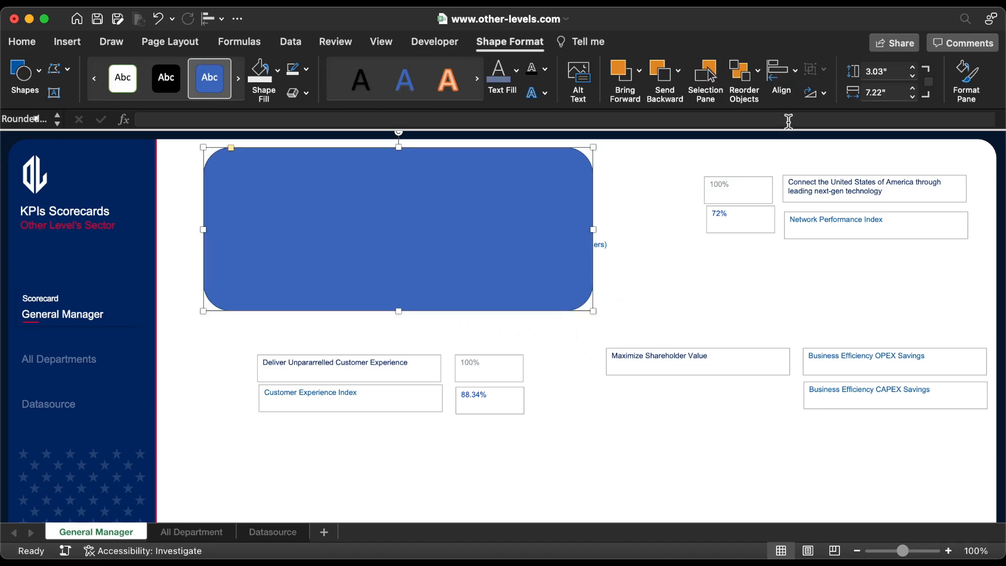
# Set the rounded rectangle's height to 3.33" and width to 7.36", and reduce its corner rounding.
pyautogui.click(884, 72)
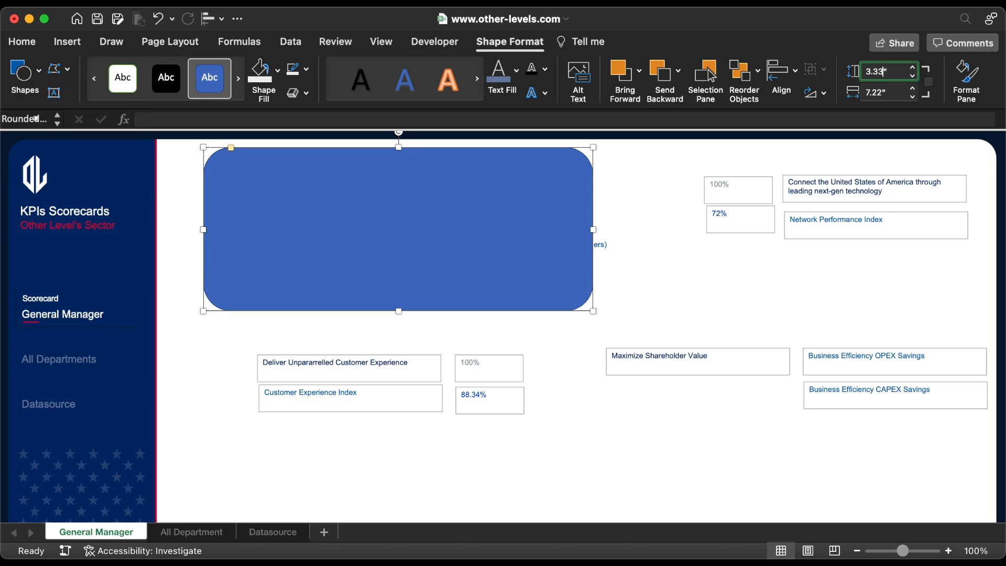
pyautogui.press('Return')
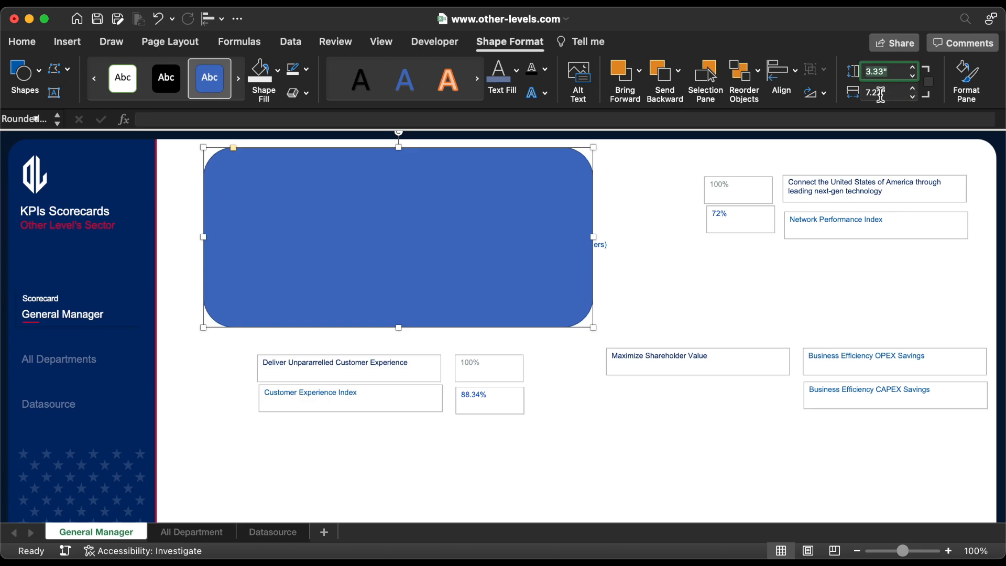
pyautogui.click(881, 94)
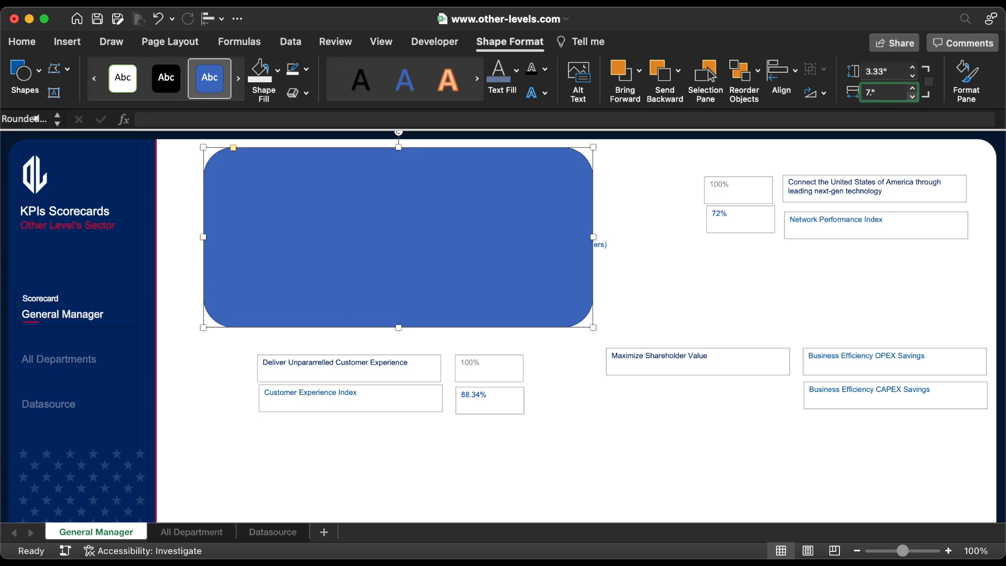
pyautogui.press('Return')
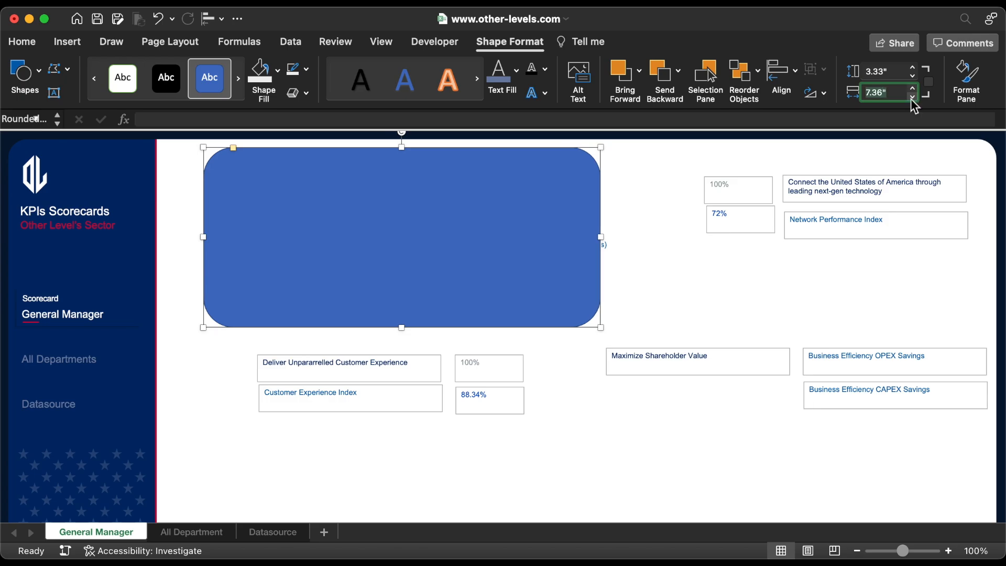
pyautogui.moveTo(234, 149); pyautogui.dragTo(218, 148)
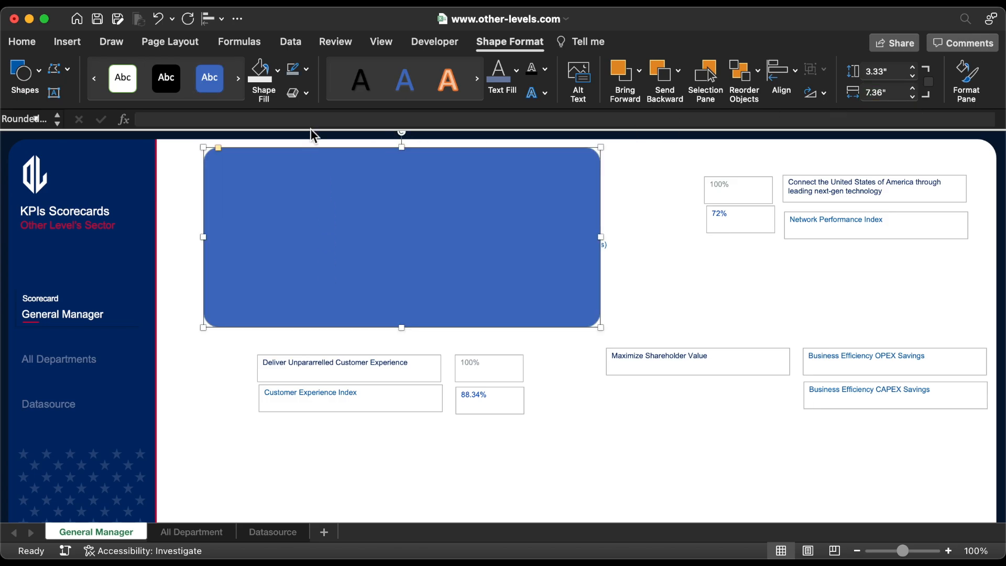
# Remove the rounded rectangle's fill and give it a light gray ½ pt outline.
pyautogui.click(278, 70)
pyautogui.click(287, 121)
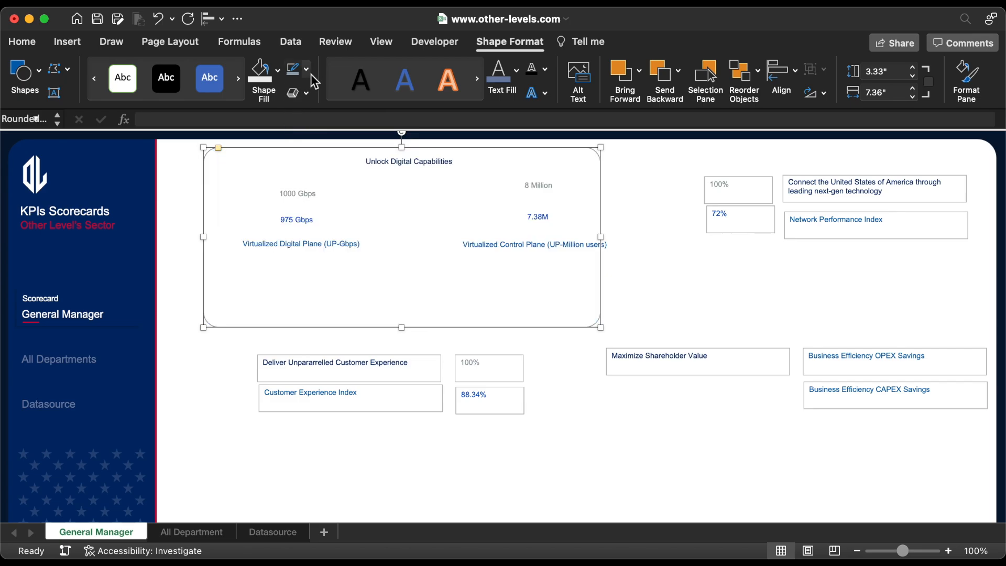
pyautogui.click(306, 68)
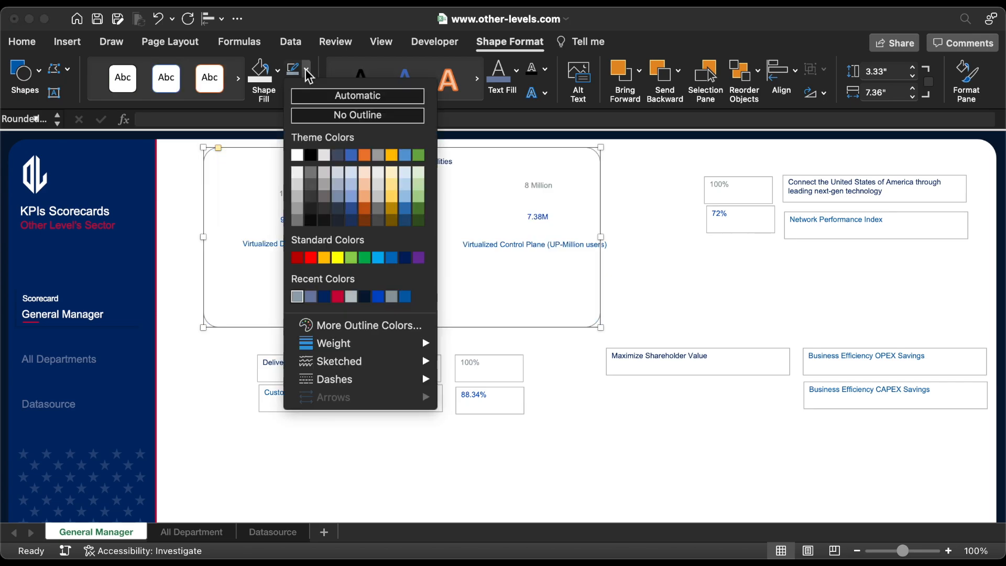
pyautogui.click(297, 198)
pyautogui.click(277, 196)
pyautogui.click(208, 182)
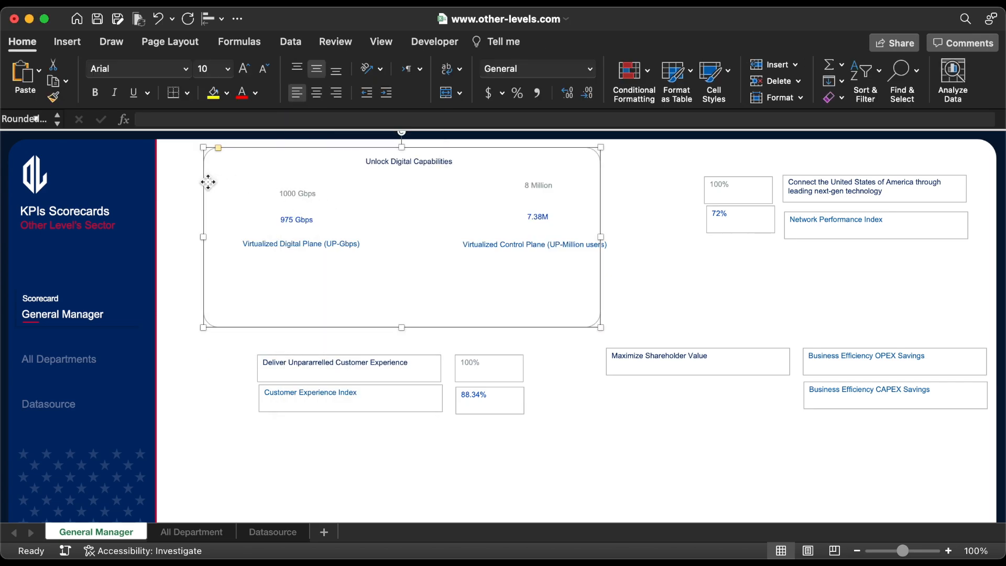
pyautogui.click(306, 68)
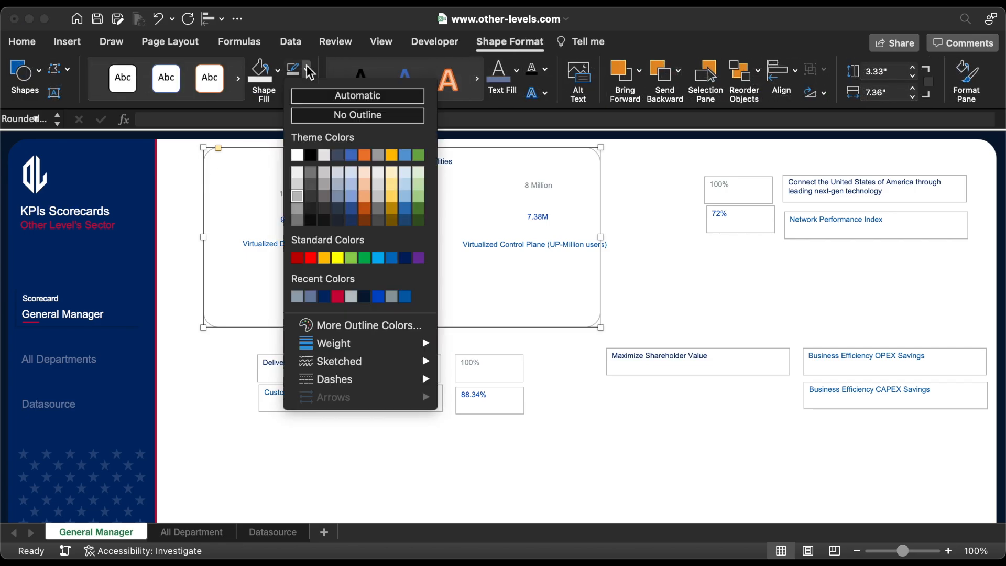
pyautogui.moveTo(386, 350)
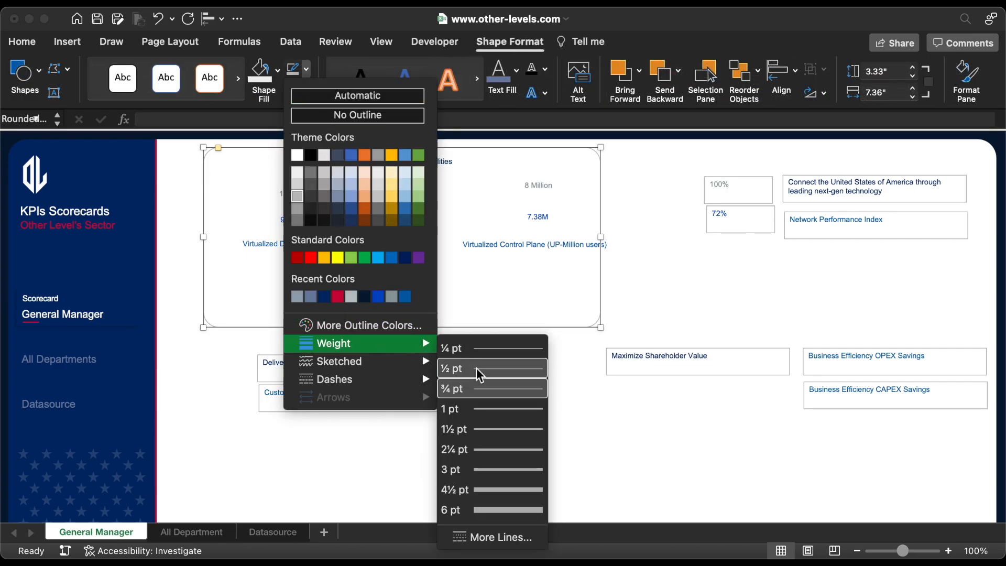
pyautogui.click(450, 368)
# Move the customer experience boxes down clear of the card, and place the Unlock Digital Capabilities title inside the card near its upper edge.
pyautogui.moveTo(444, 333); pyautogui.dragTo(474, 421)
pyautogui.moveTo(422, 163); pyautogui.dragTo(400, 187)
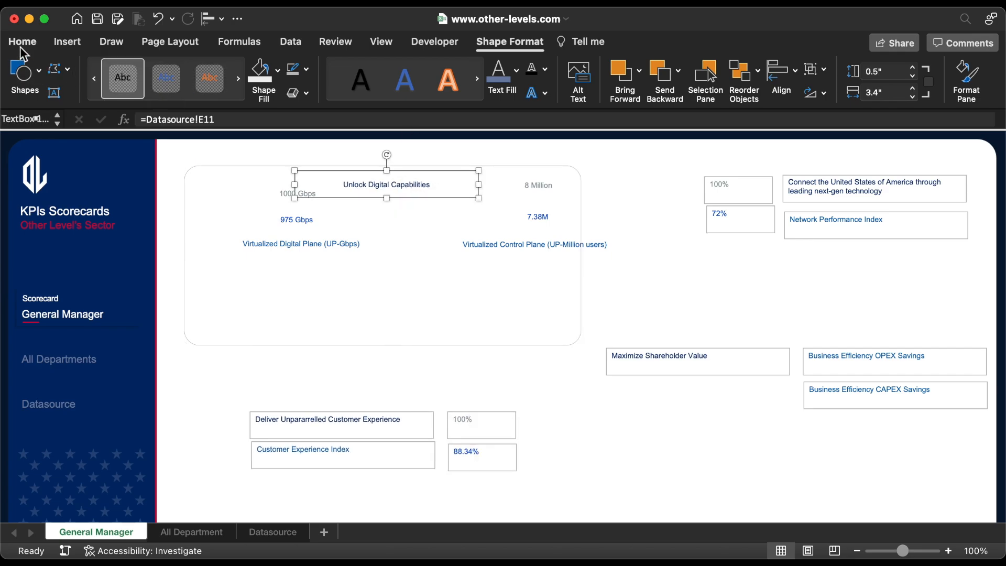
# Format the Unlock Digital Capabilities title in crimson red at font size 16.
pyautogui.click(23, 42)
pyautogui.click(256, 94)
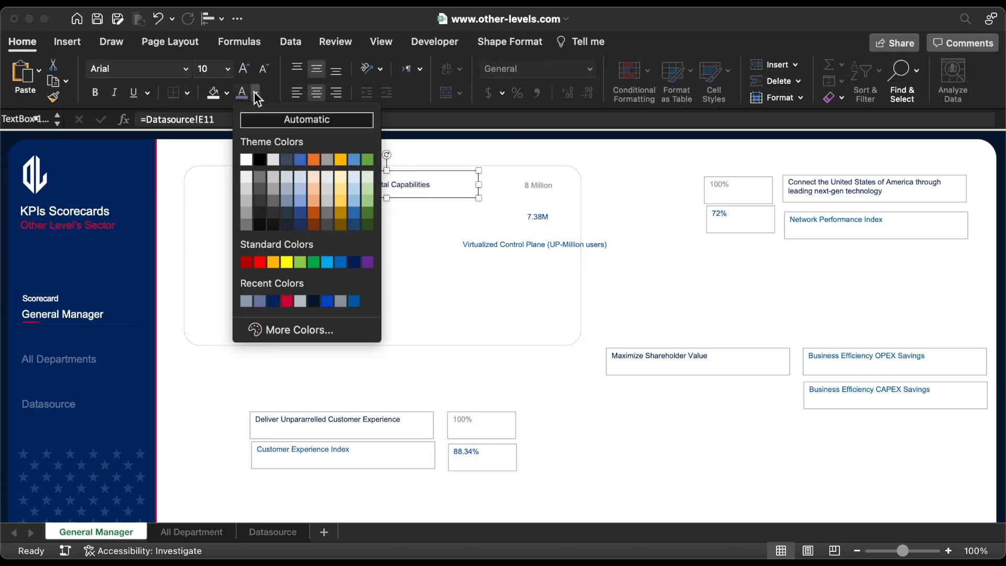
pyautogui.click(287, 301)
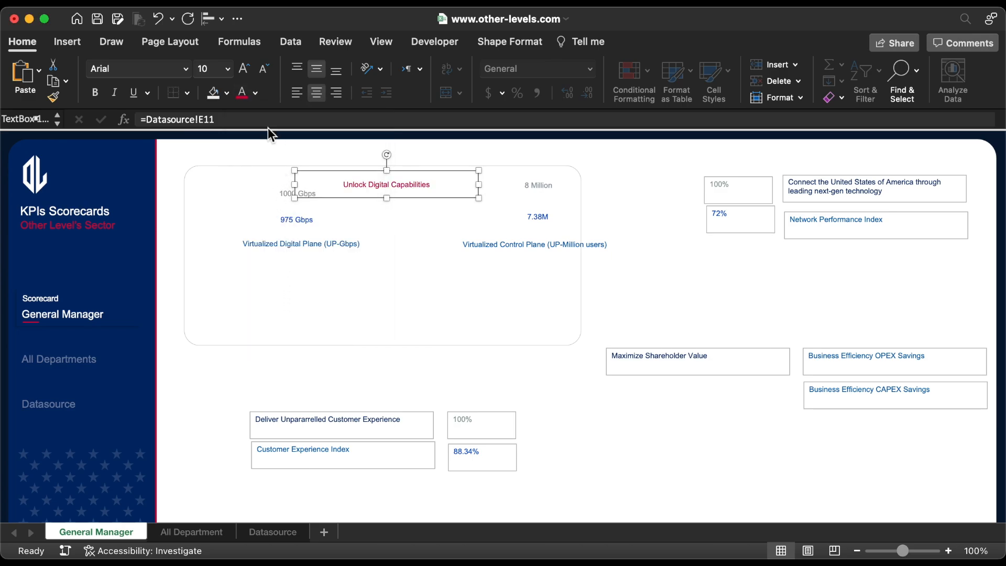
pyautogui.click(229, 69)
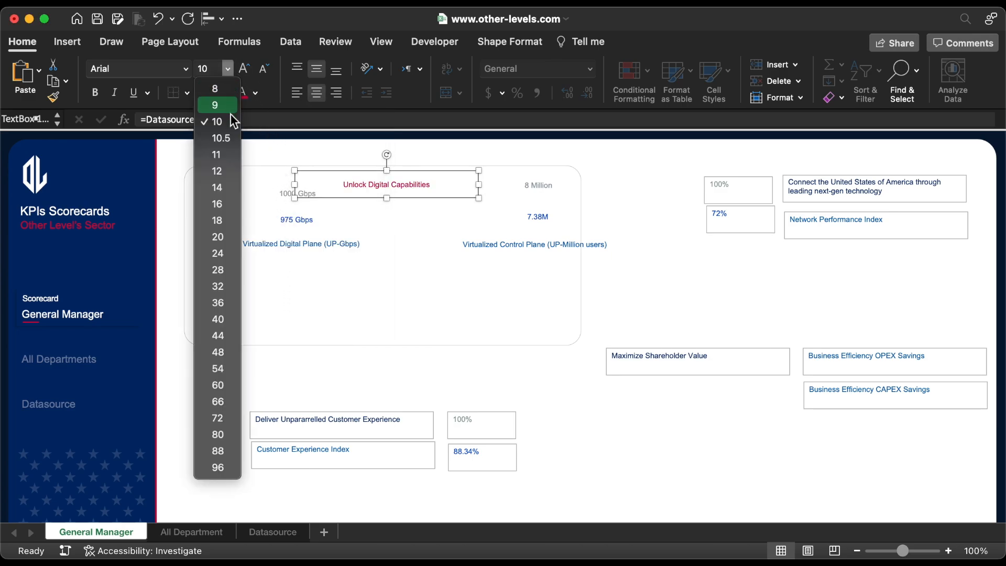
pyautogui.click(231, 205)
# Arrange the two KPIs' targets, actual values and names in two columns below the title inside the card.
pyautogui.moveTo(296, 245); pyautogui.dragTo(272, 295)
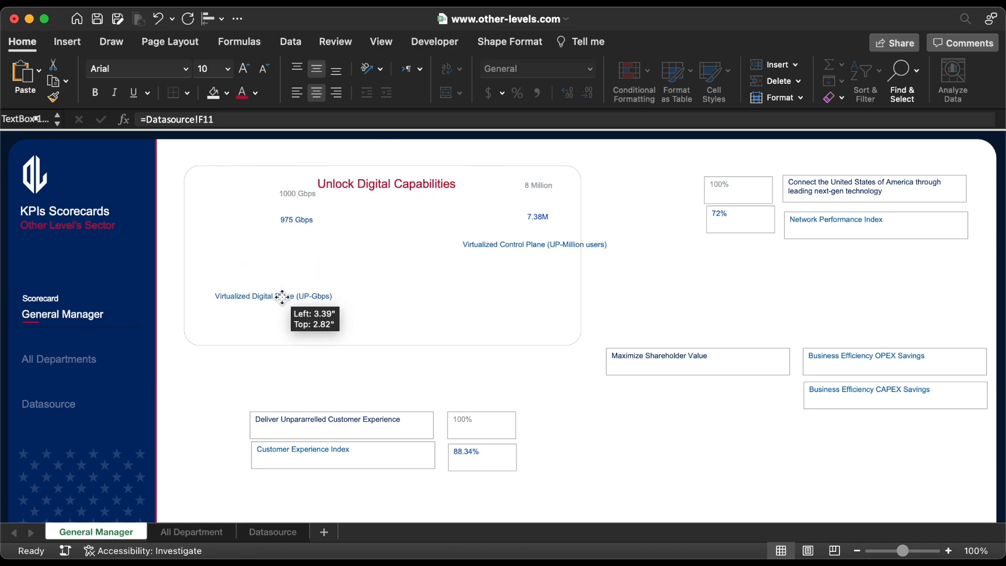
pyautogui.moveTo(539, 245); pyautogui.dragTo(499, 287)
pyautogui.moveTo(550, 220); pyautogui.dragTo(514, 256)
pyautogui.moveTo(542, 194); pyautogui.dragTo(509, 224)
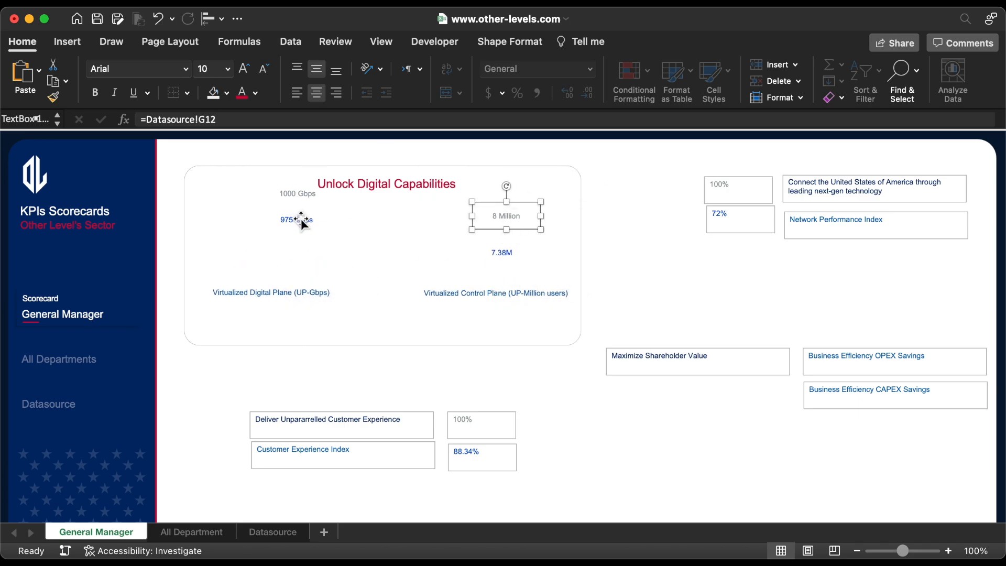
pyautogui.moveTo(301, 220); pyautogui.dragTo(271, 249)
pyautogui.moveTo(292, 192); pyautogui.dragTo(265, 216)
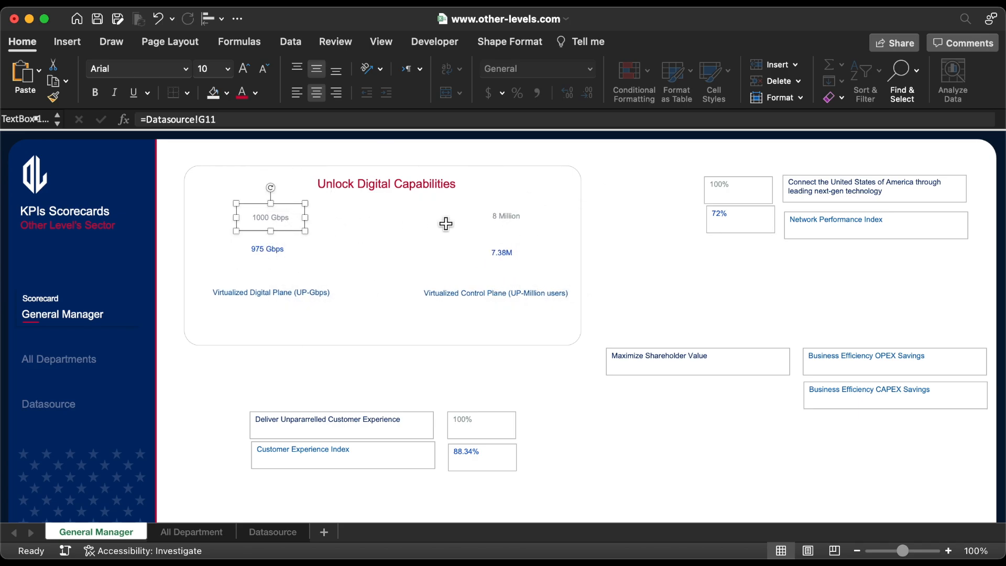
# Set the 1000 Gbps and 8 Million target texts to gray 8E9AA0 and font size 10.5.
pyautogui.keyDown('shift'); pyautogui.click(521, 218); pyautogui.keyUp('shift')
pyautogui.click(256, 94)
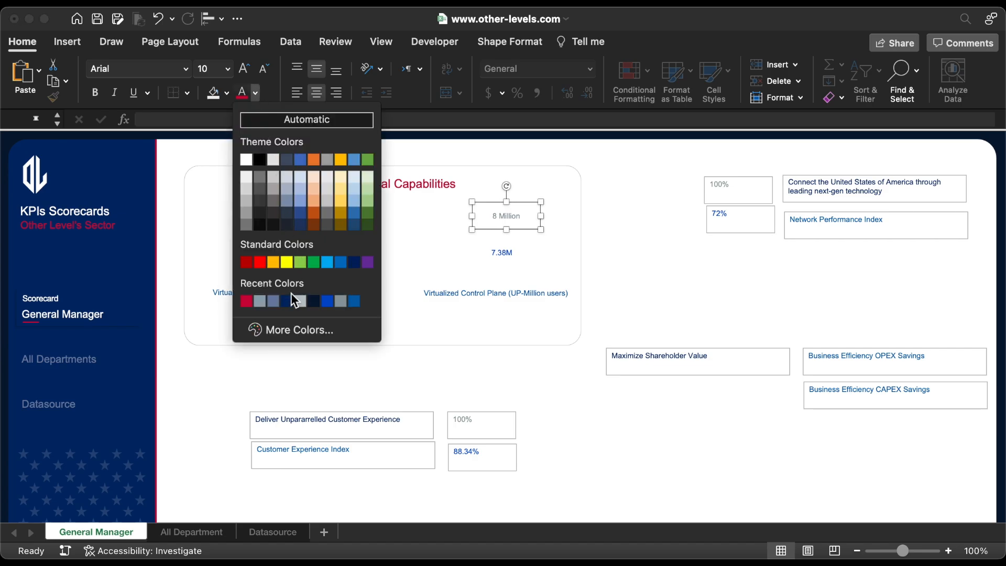
pyautogui.click(280, 330)
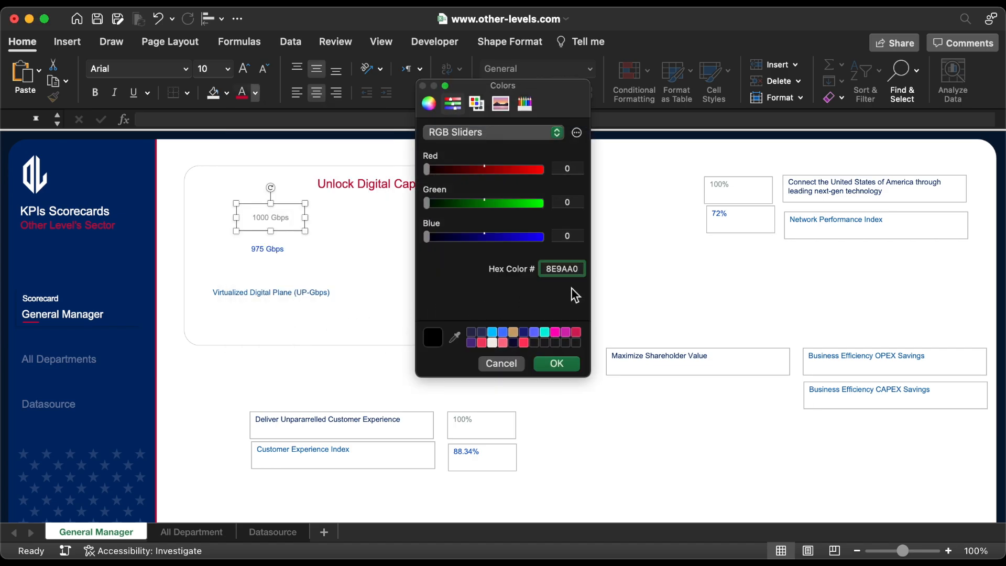
pyautogui.click(565, 361)
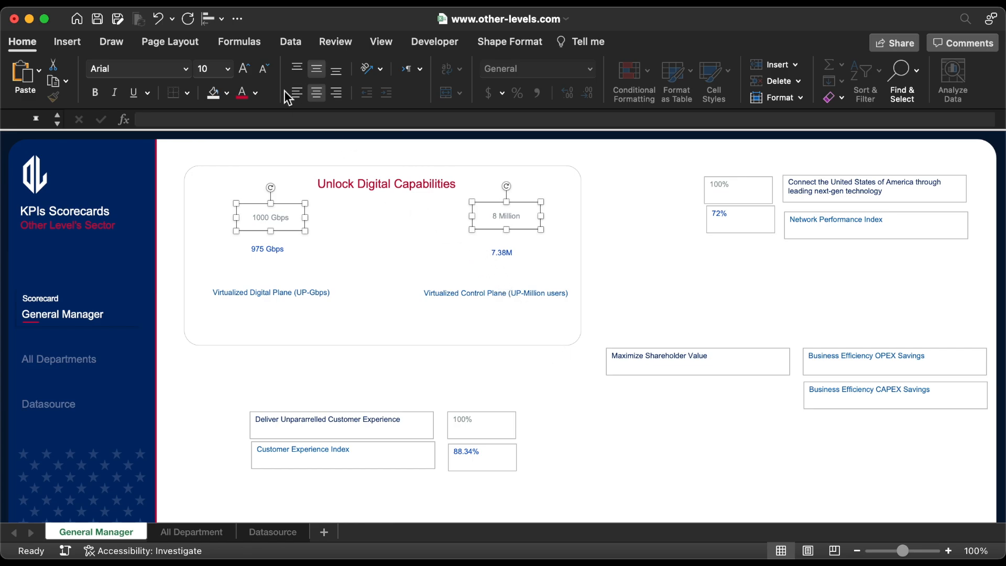
pyautogui.click(249, 69)
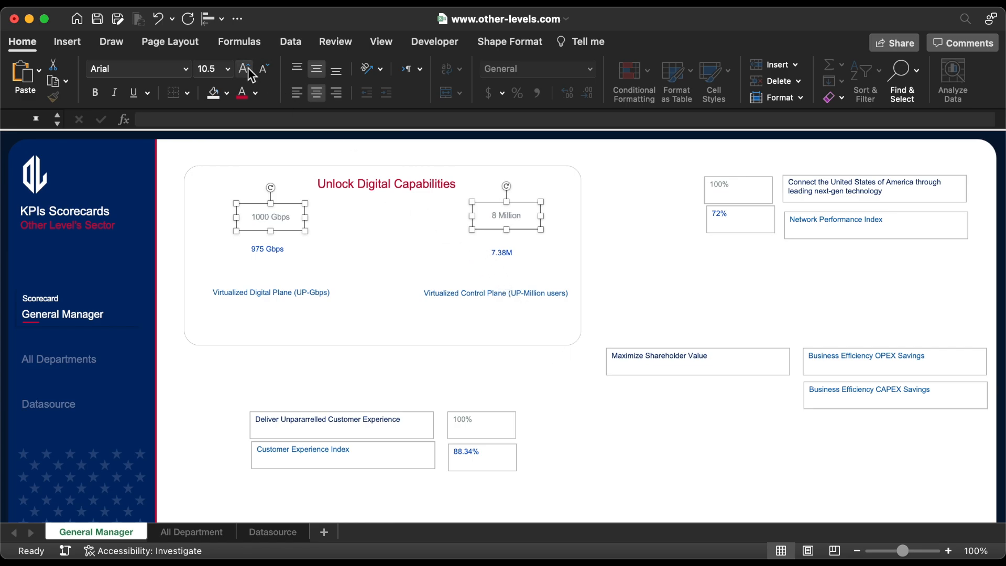
# Format the 975 Gbps and 7.38M values in bright blue at size 28 and widen their boxes to fit the text.
pyautogui.click(267, 250)
pyautogui.keyDown('shift'); pyautogui.click(506, 260); pyautogui.keyUp('shift')
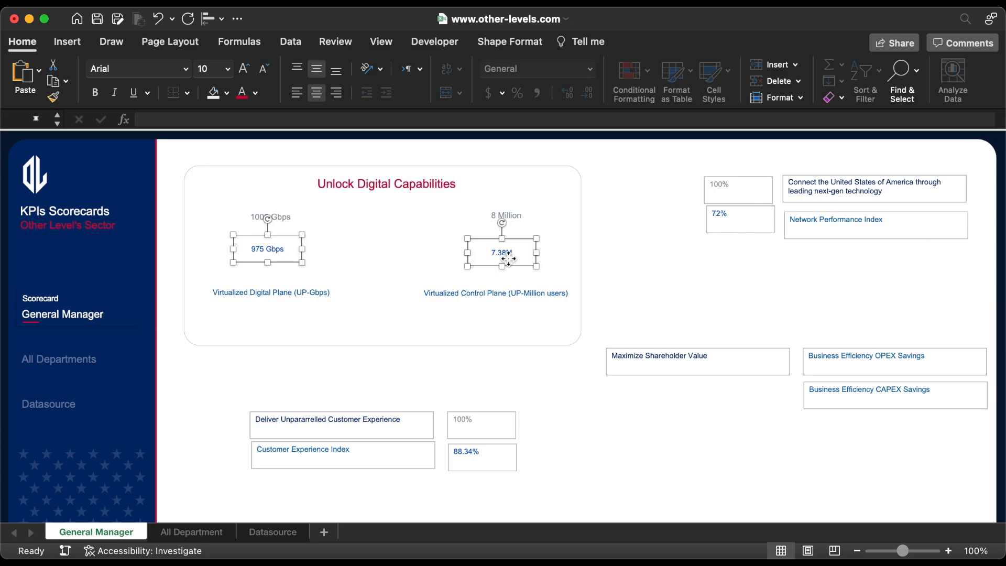
pyautogui.click(255, 92)
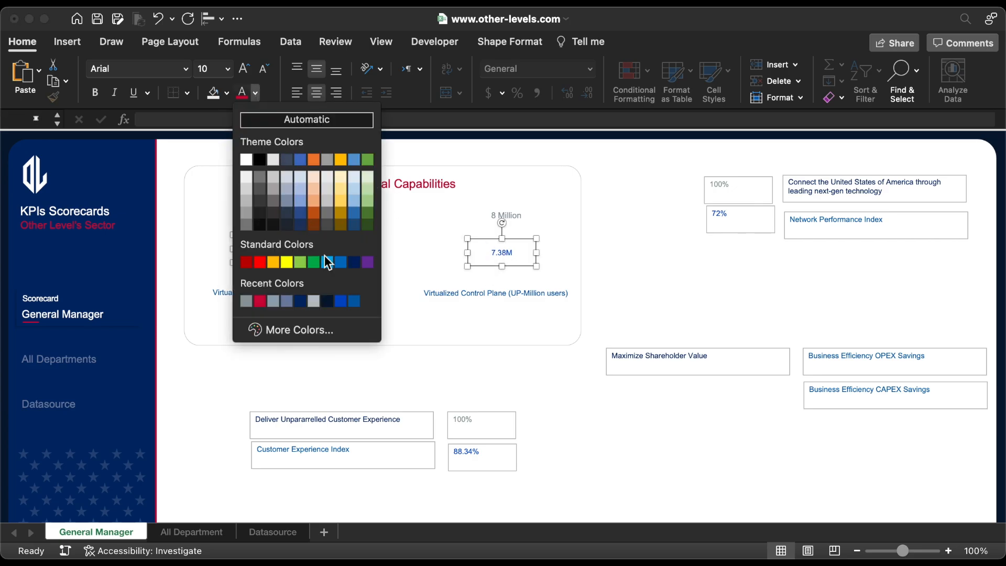
pyautogui.click(341, 301)
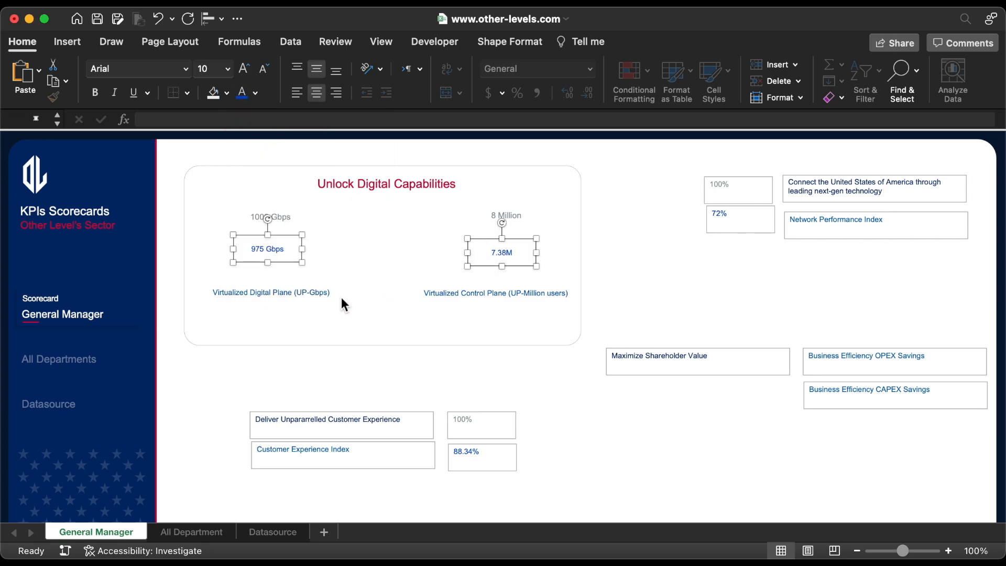
pyautogui.click(229, 67)
pyautogui.click(225, 265)
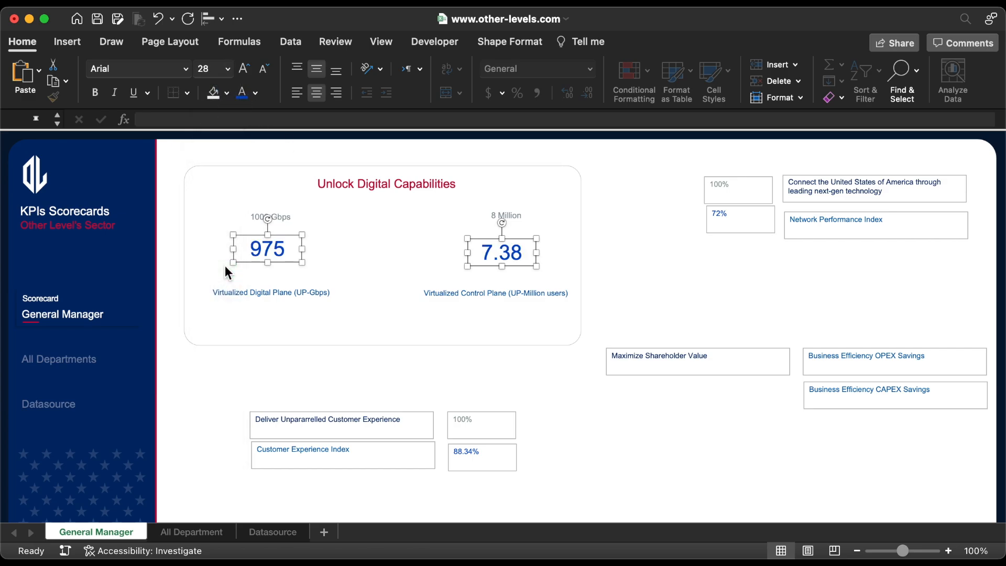
pyautogui.moveTo(302, 250); pyautogui.dragTo(344, 254)
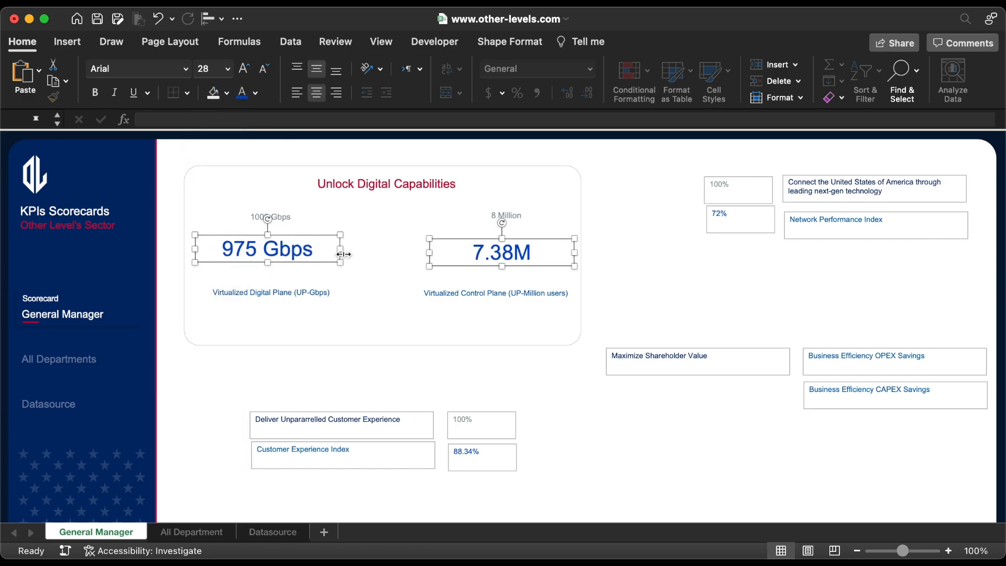
# Format both Virtualized Plane KPI names in dark navy at size 16 and make their boxes tall enough for two lines.
pyautogui.click(328, 294)
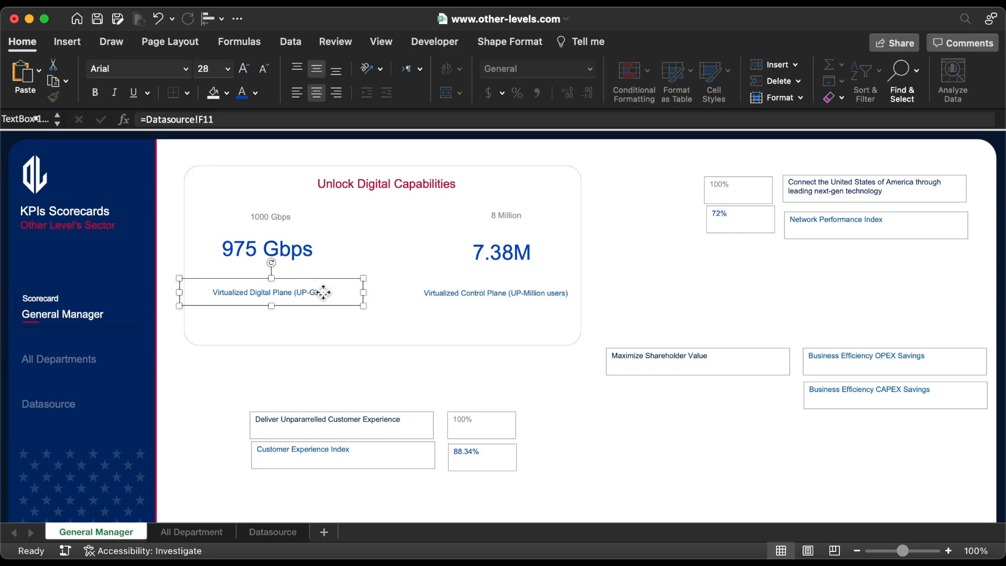
pyautogui.keyDown('shift'); pyautogui.click(442, 295); pyautogui.keyUp('shift')
pyautogui.click(255, 93)
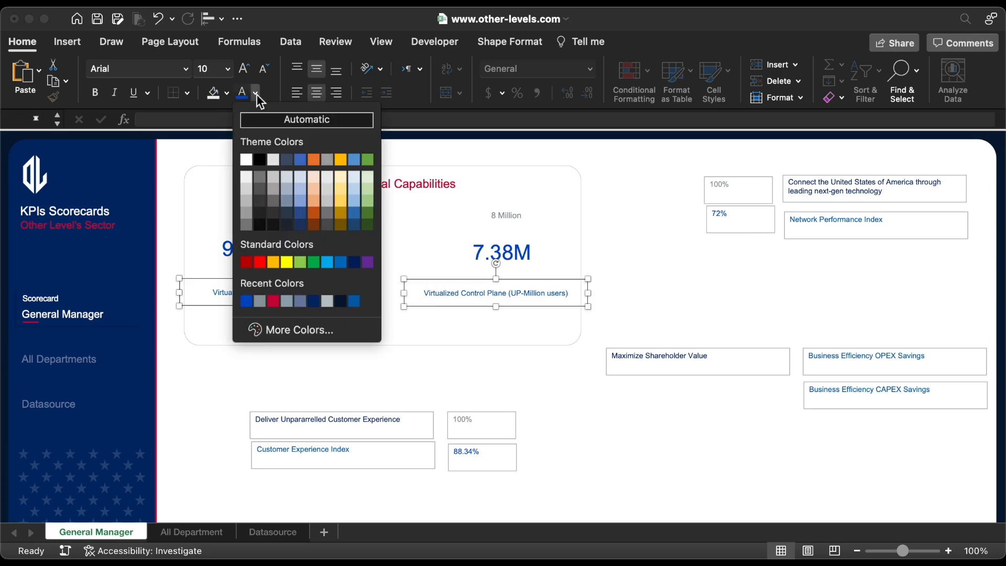
pyautogui.click(313, 302)
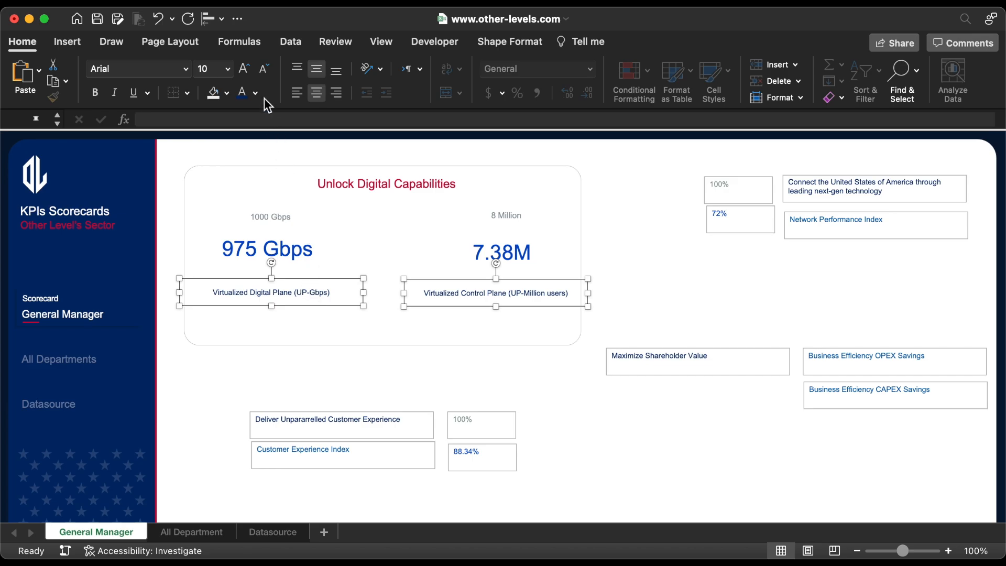
pyautogui.click(229, 70)
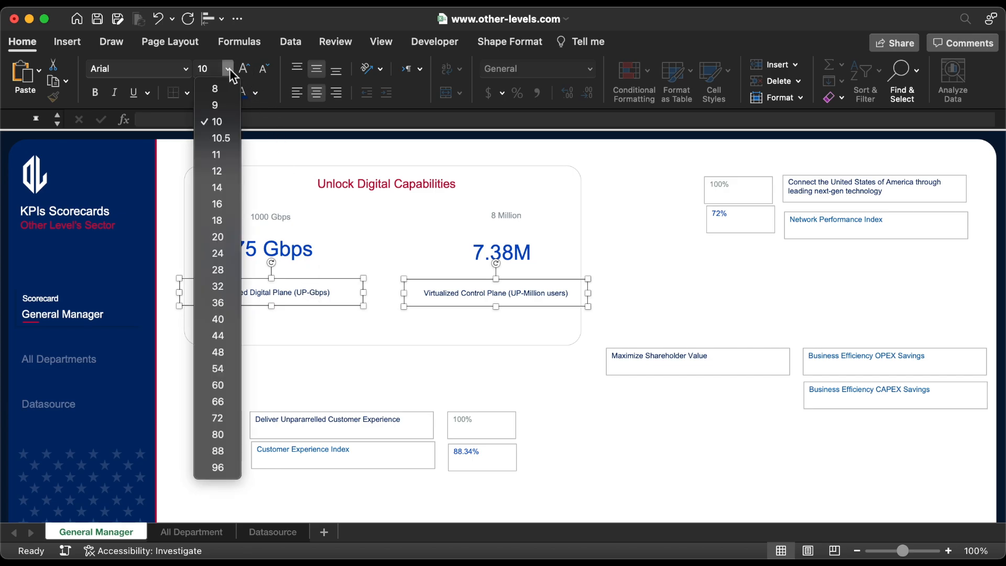
pyautogui.click(228, 204)
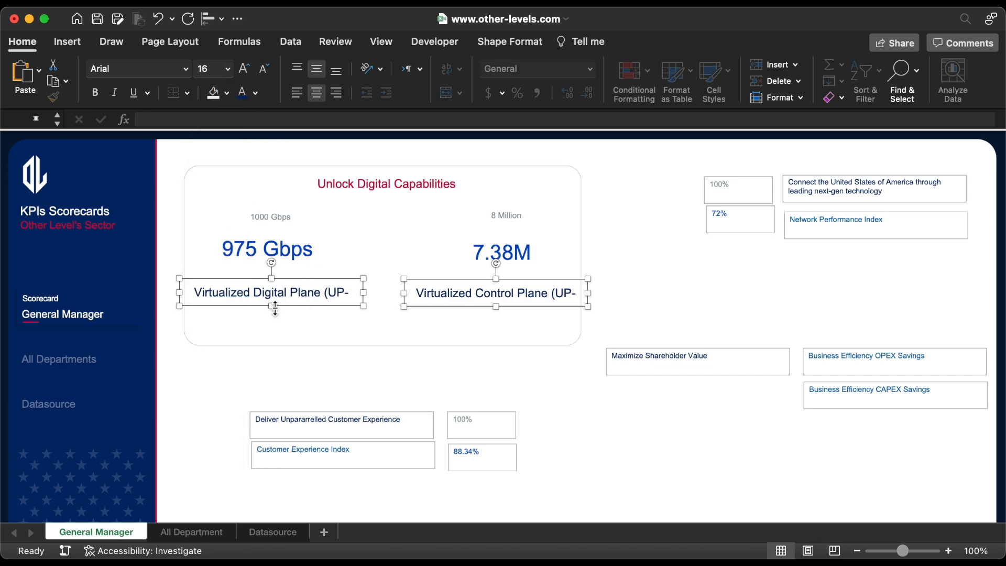
pyautogui.moveTo(272, 307); pyautogui.dragTo(272, 320)
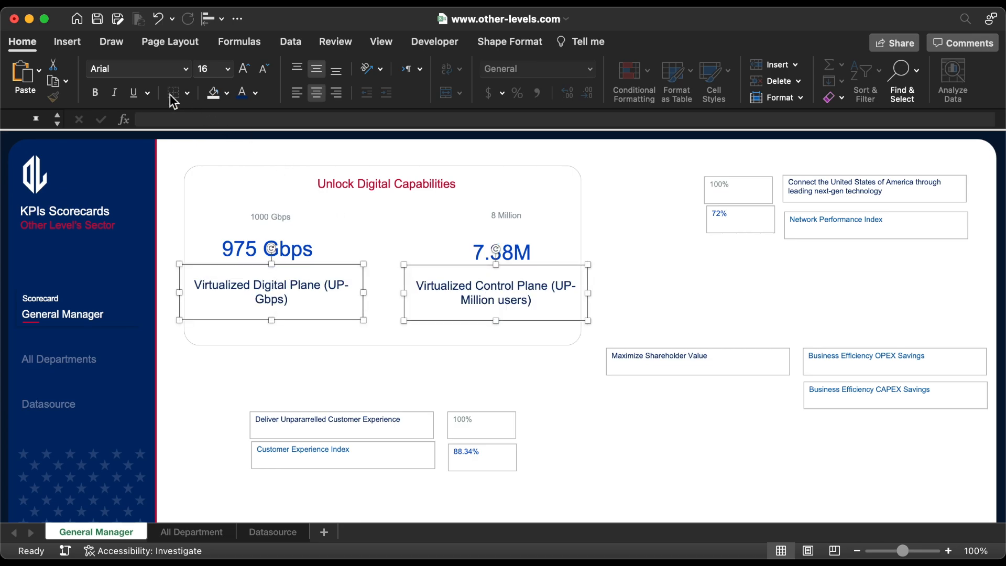
# Draw a vertical divider line between the two KPI columns and set its height to 2" and width to 0".
pyautogui.click(71, 42)
pyautogui.click(233, 73)
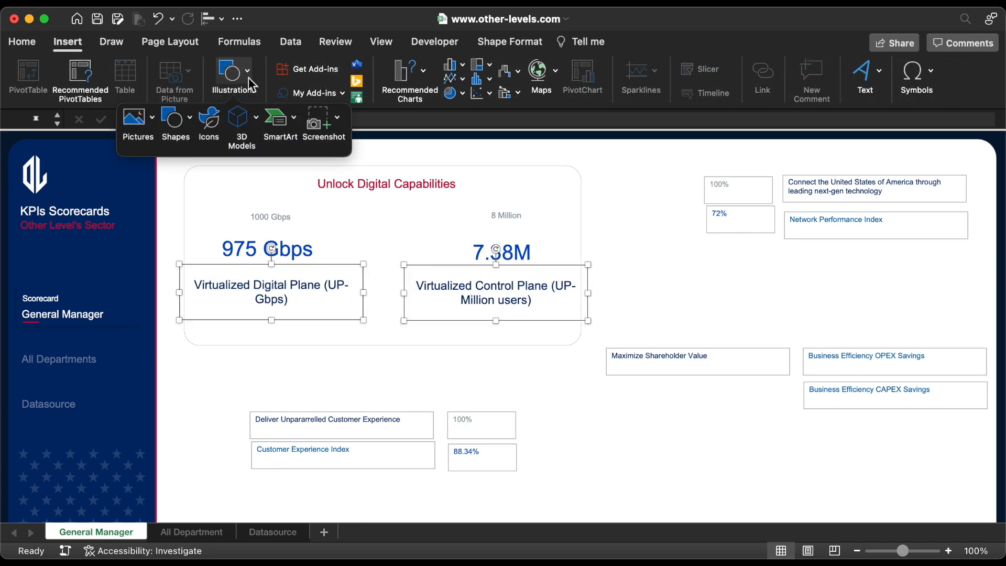
pyautogui.click(176, 120)
pyautogui.click(195, 161)
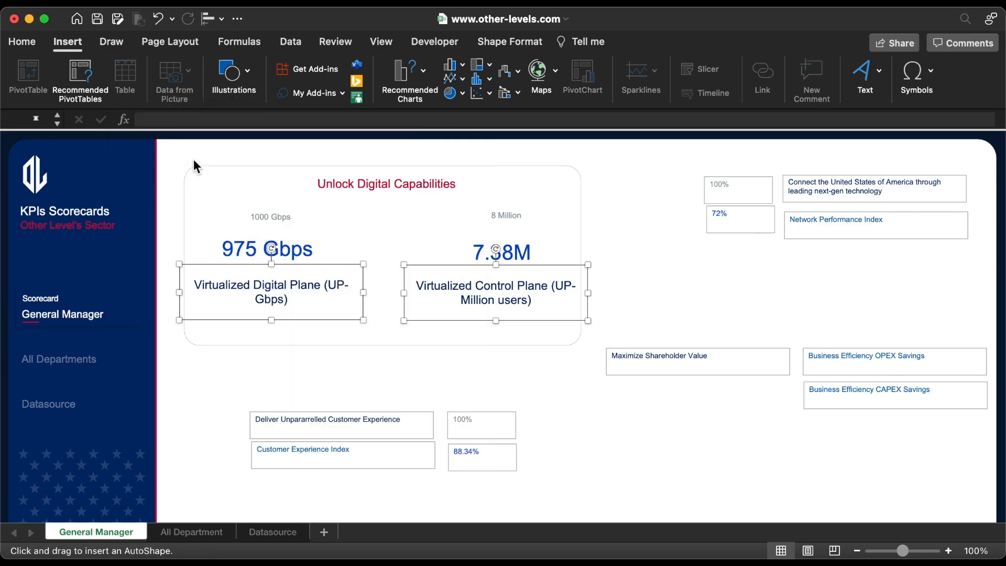
pyautogui.moveTo(385, 226); pyautogui.dragTo(387, 332)
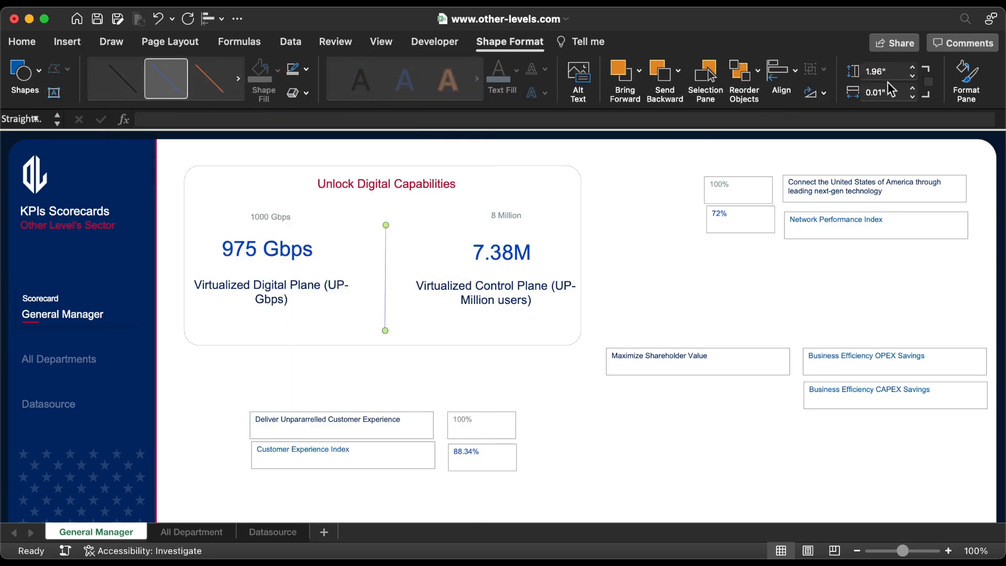
pyautogui.click(914, 70)
pyautogui.click(913, 96)
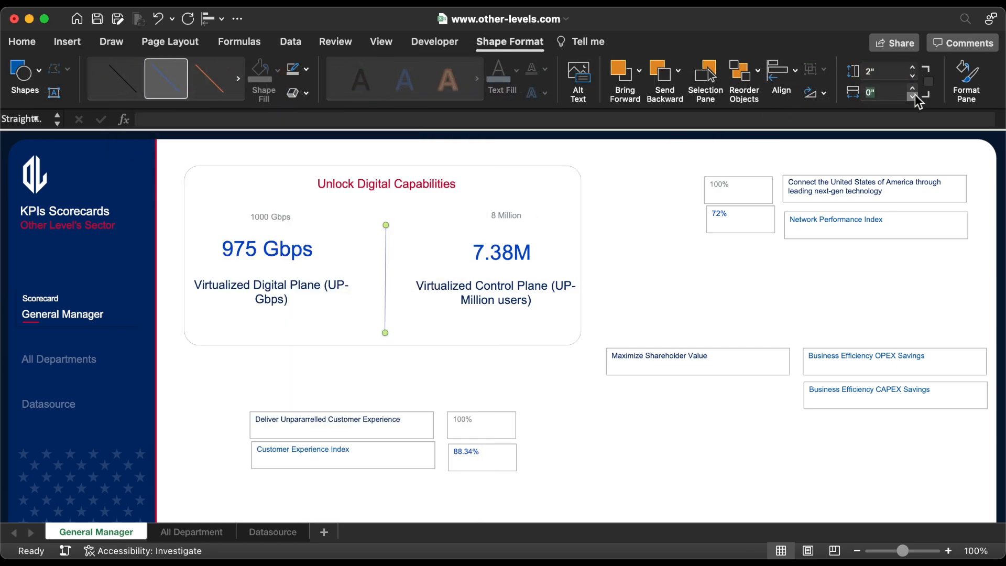
# Center-align the card, its title and the divider line horizontally, and shift the divider up slightly.
pyautogui.click(397, 346)
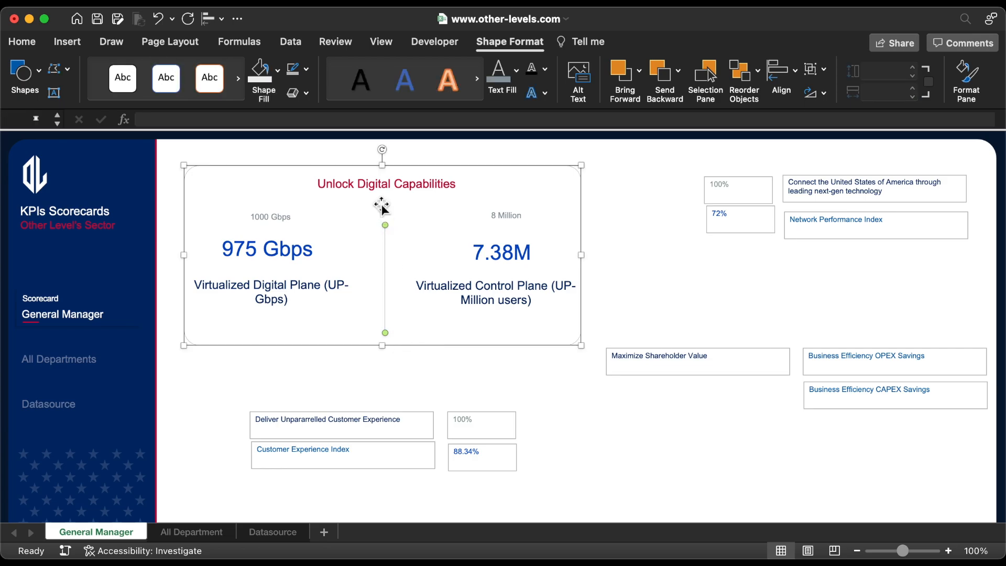
pyautogui.keyDown('shift'); pyautogui.click(380, 190); pyautogui.keyUp('shift')
pyautogui.click(216, 19)
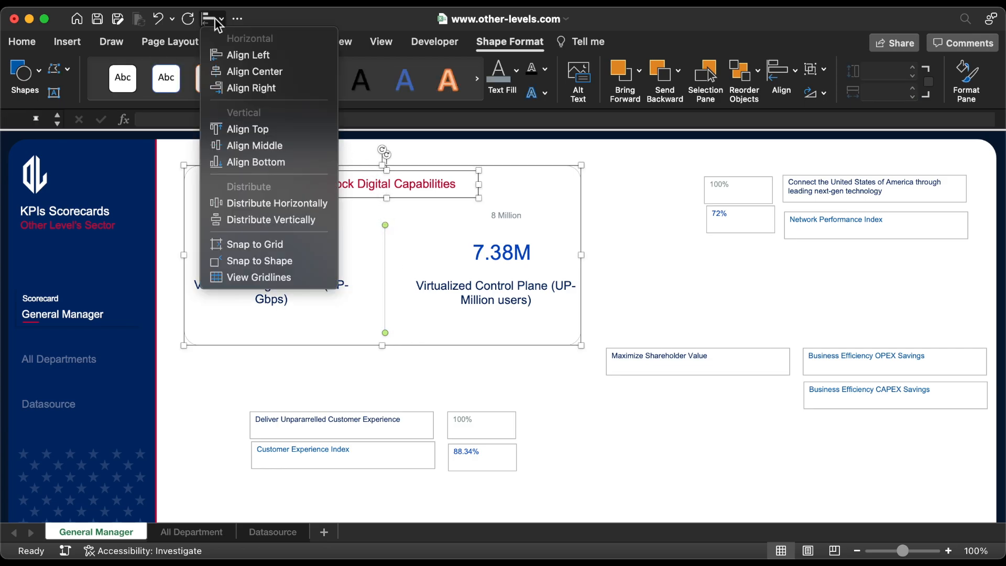
pyautogui.click(259, 70)
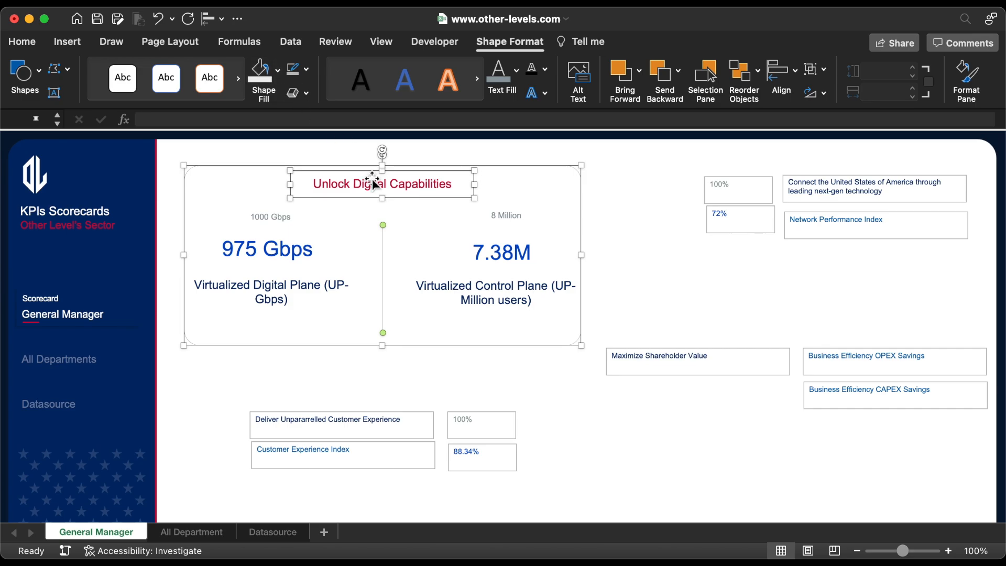
pyautogui.click(386, 260)
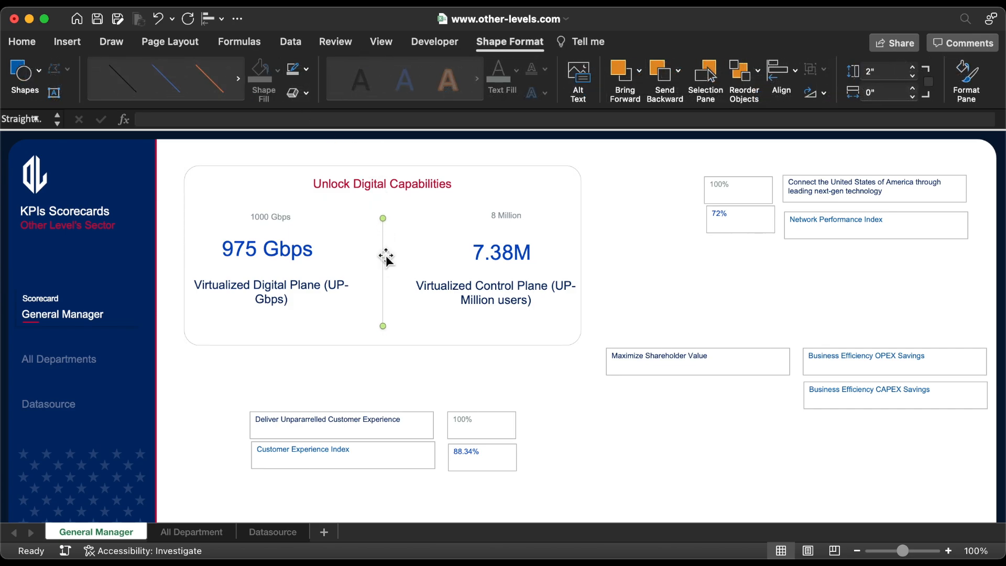
# Nudge the card title down slightly and narrow both Virtualized Plane name boxes so the unit text wraps onto the second line.
pyautogui.click(386, 193)
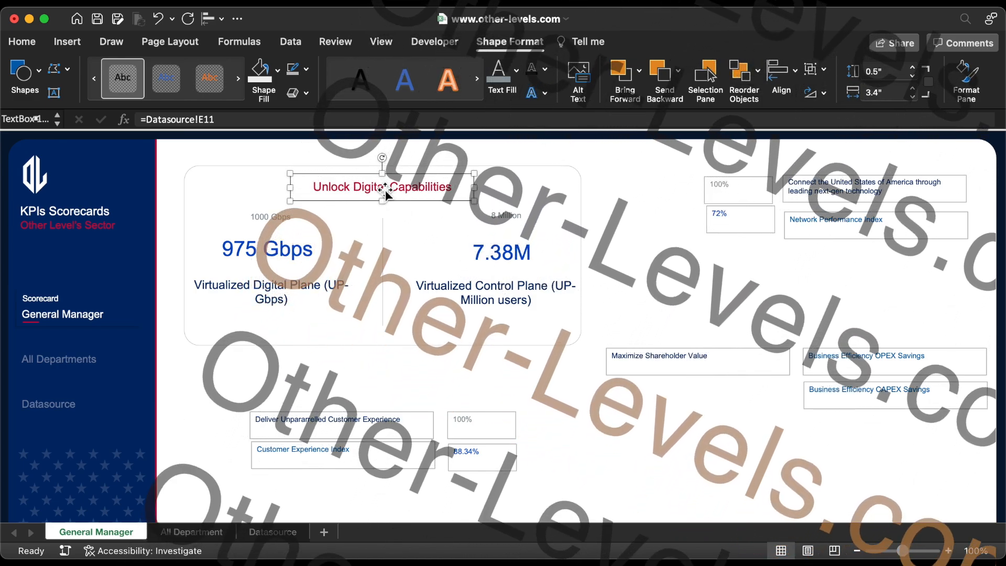
pyautogui.click(312, 249)
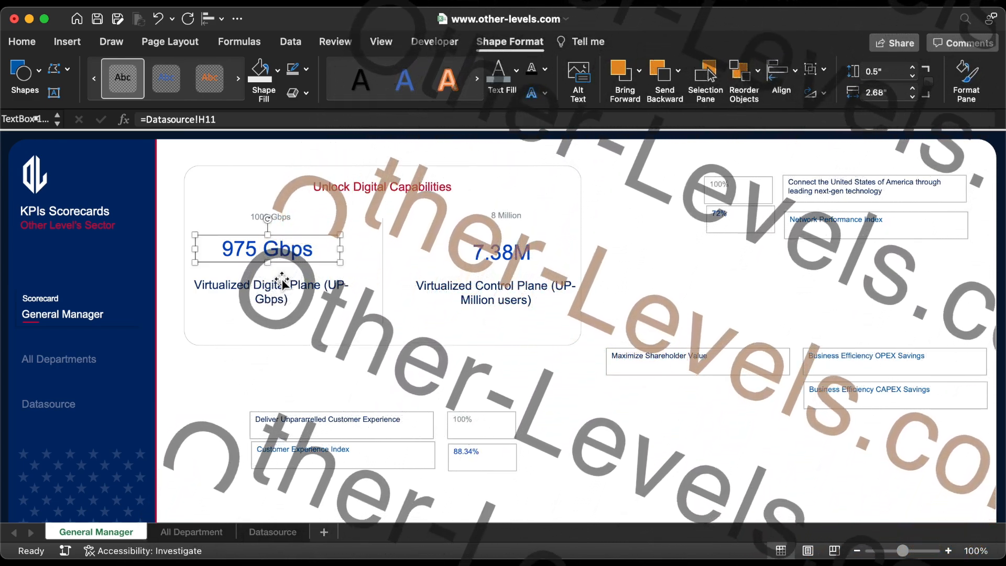
pyautogui.click(279, 290)
pyautogui.moveTo(364, 293); pyautogui.dragTo(344, 293)
pyautogui.click(496, 292)
pyautogui.moveTo(589, 295); pyautogui.dragTo(576, 295)
# Center-align the 8 Million target, 7.38M value and Virtualized Control Plane name horizontally, and shift this column slightly toward the divider.
pyautogui.keyDown('shift'); pyautogui.click(529, 256); pyautogui.keyUp('shift')
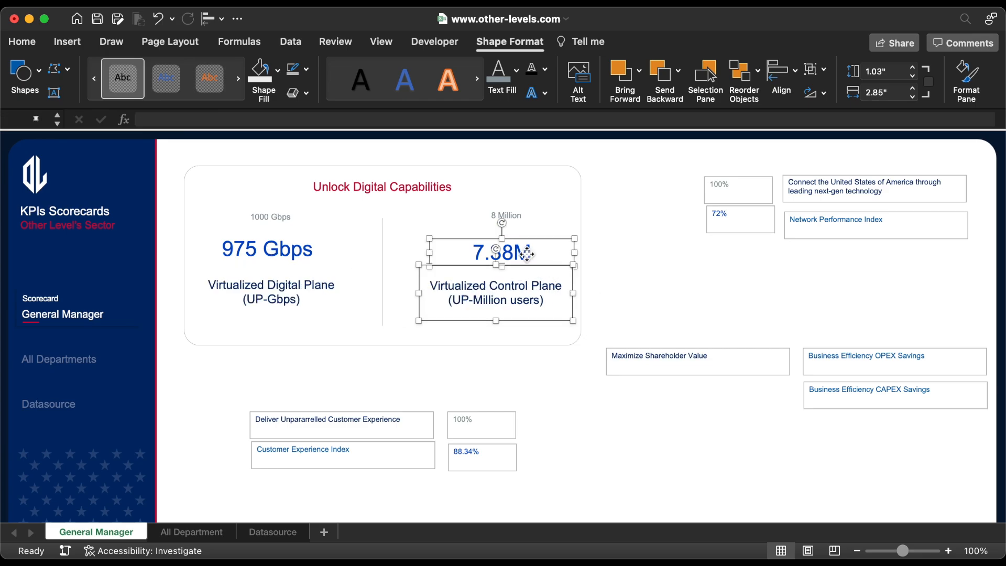
pyautogui.keyDown('shift'); pyautogui.click(519, 216); pyautogui.keyUp('shift')
pyautogui.click(782, 74)
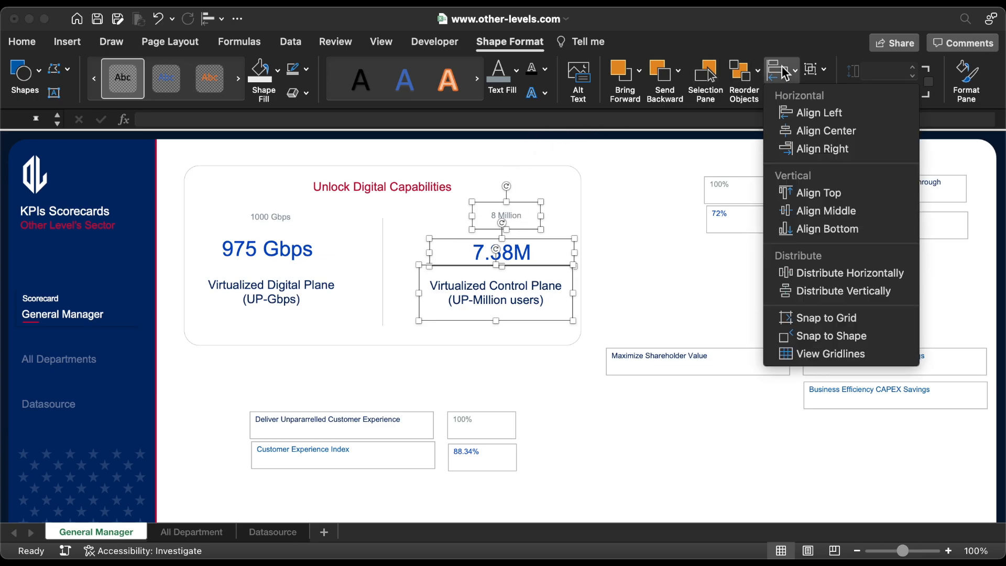
pyautogui.click(811, 132)
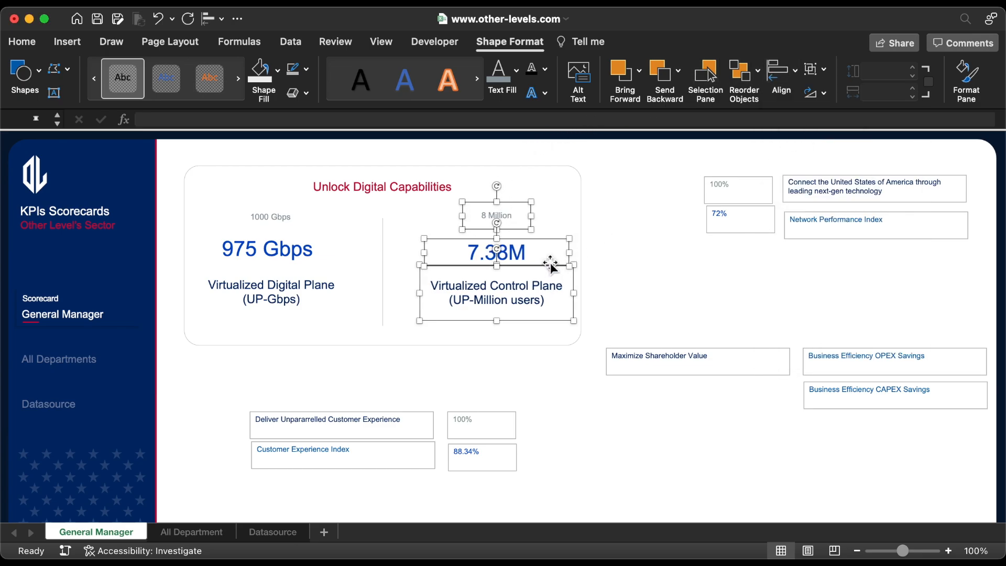
pyautogui.moveTo(550, 269); pyautogui.dragTo(537, 269)
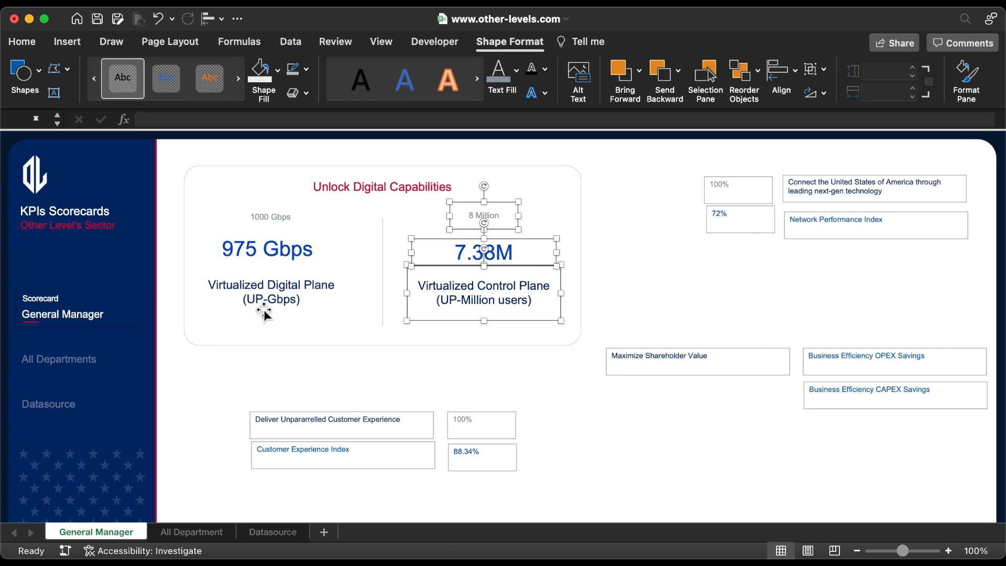
# Center-align the 1000 Gbps target, 975 Gbps value and Virtualized Digital Plane name horizontally, and shift this column slightly toward the divider.
pyautogui.click(264, 295)
pyautogui.keyDown('shift'); pyautogui.click(268, 250); pyautogui.keyUp('shift')
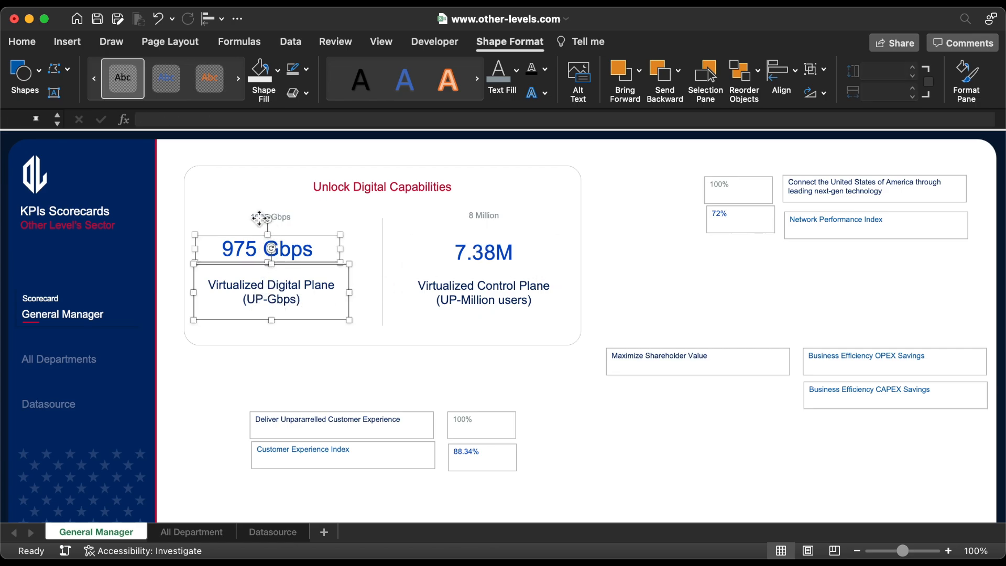
pyautogui.keyDown('shift'); pyautogui.click(263, 217); pyautogui.keyUp('shift')
pyautogui.click(781, 74)
pyautogui.click(811, 132)
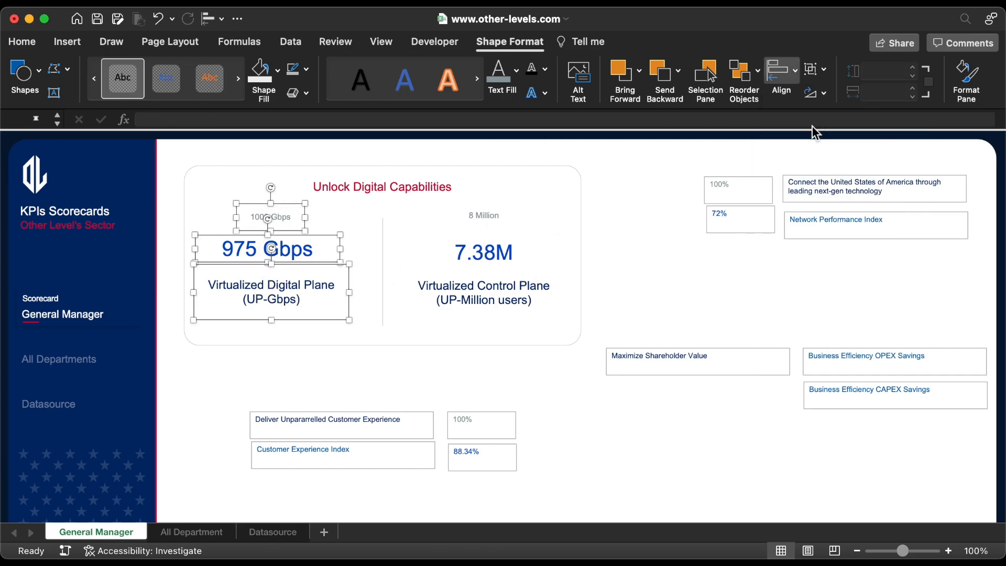
pyautogui.moveTo(287, 285); pyautogui.dragTo(300, 287)
# Align the two Virtualized Plane name boxes to the same vertical middle and move them down in the card.
pyautogui.click(470, 297)
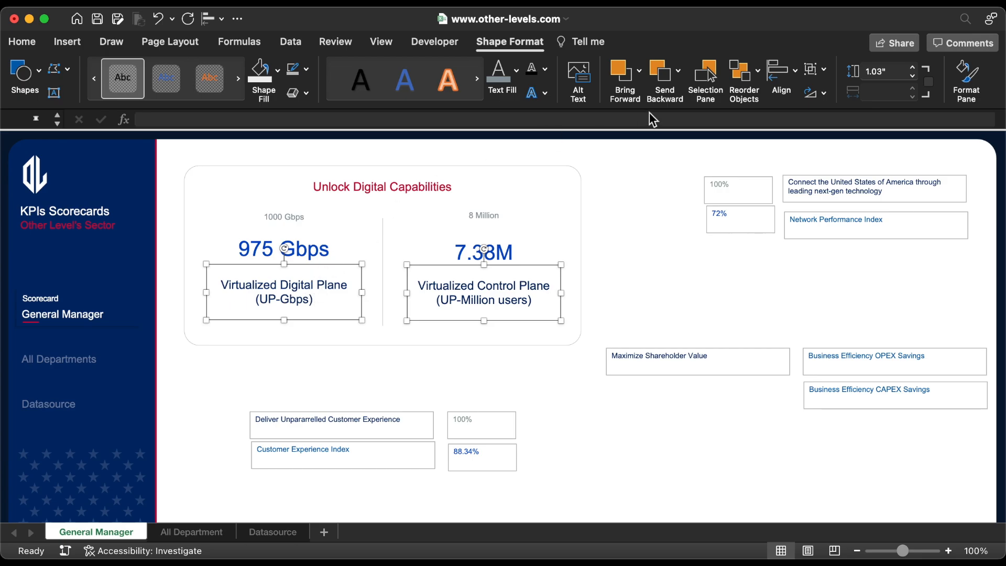
pyautogui.click(781, 73)
pyautogui.click(826, 212)
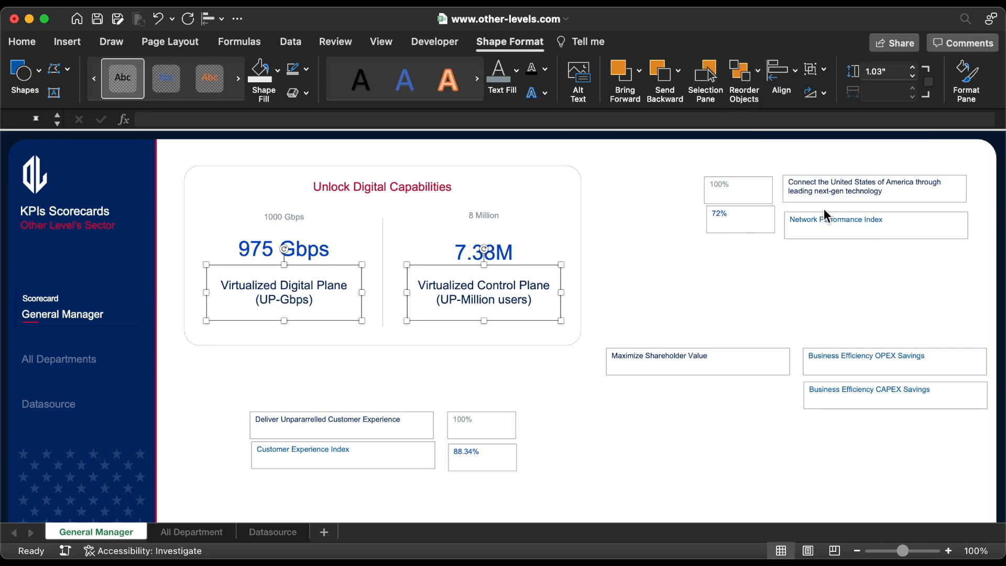
pyautogui.press('Down')
pyautogui.press('Down')
pyautogui.press('Down')
pyautogui.press('Down')
pyautogui.press('Down')
pyautogui.press('Down')
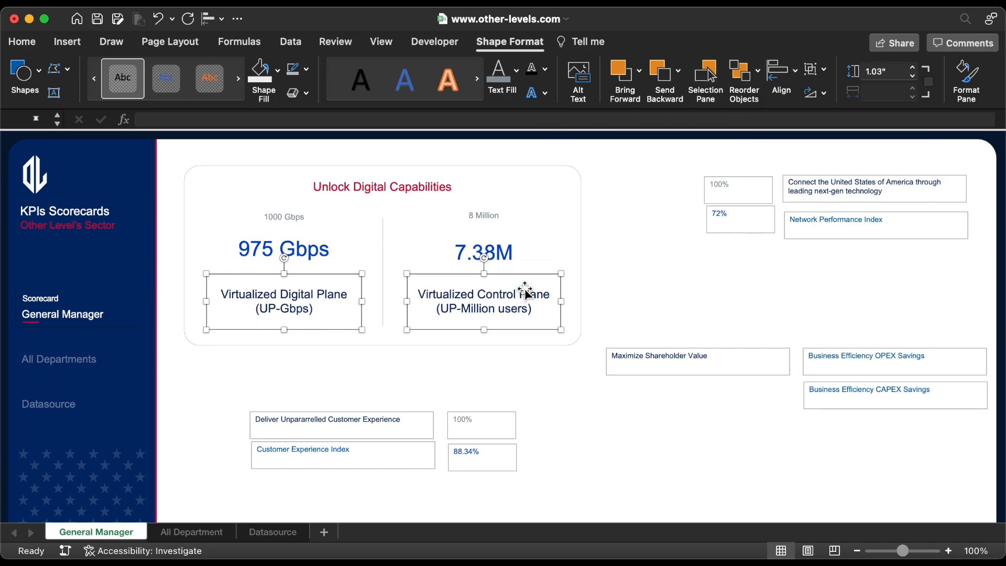
# Align the 975 Gbps and 7.38M values to the same vertical middle and lower them to just above the KPI names.
pyautogui.click(507, 254)
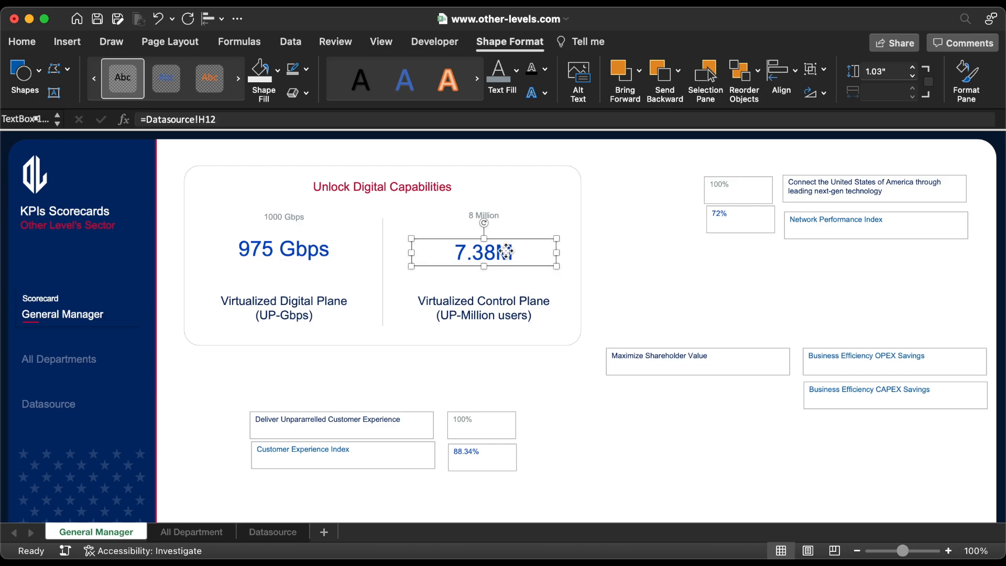
pyautogui.keyDown('shift'); pyautogui.click(302, 251); pyautogui.keyUp('shift')
pyautogui.click(781, 70)
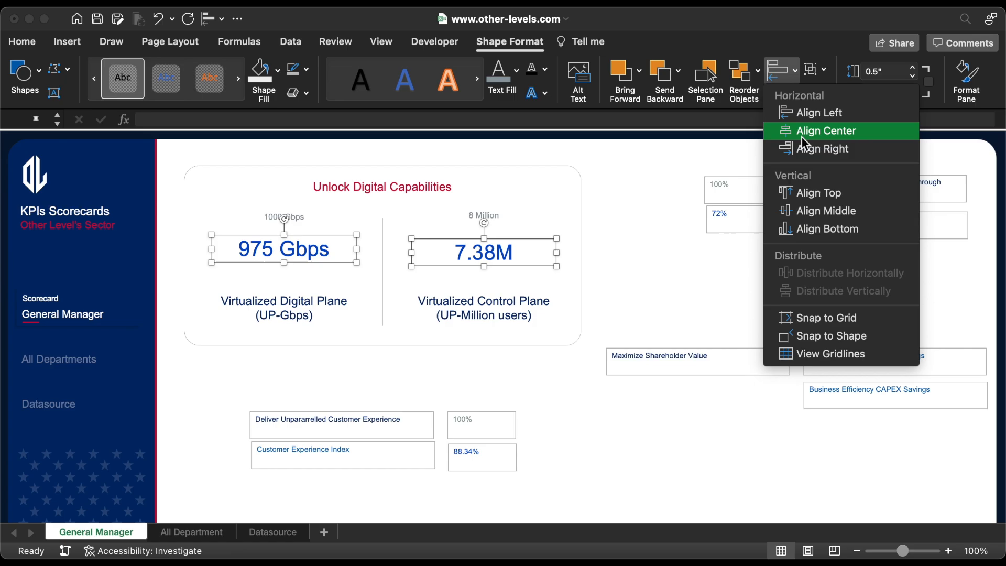
pyautogui.click(814, 211)
pyautogui.press('Down')
pyautogui.press('Down')
pyautogui.press('Down')
pyautogui.press('Down')
pyautogui.press('Down')
pyautogui.press('Down')
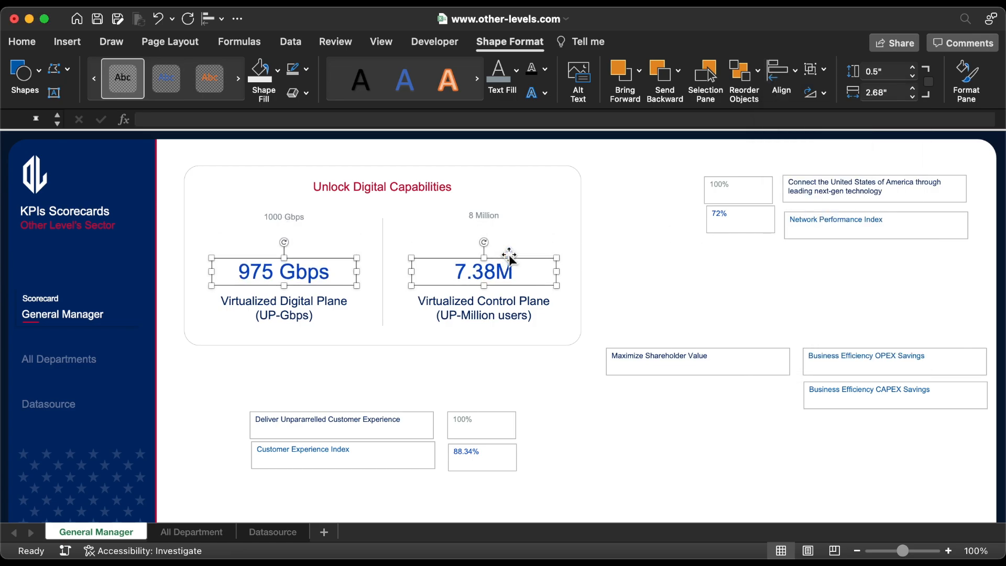
# Align the 1000 Gbps and 8 Million targets to the same vertical middle and lower them to just above the blue values.
pyautogui.click(499, 219)
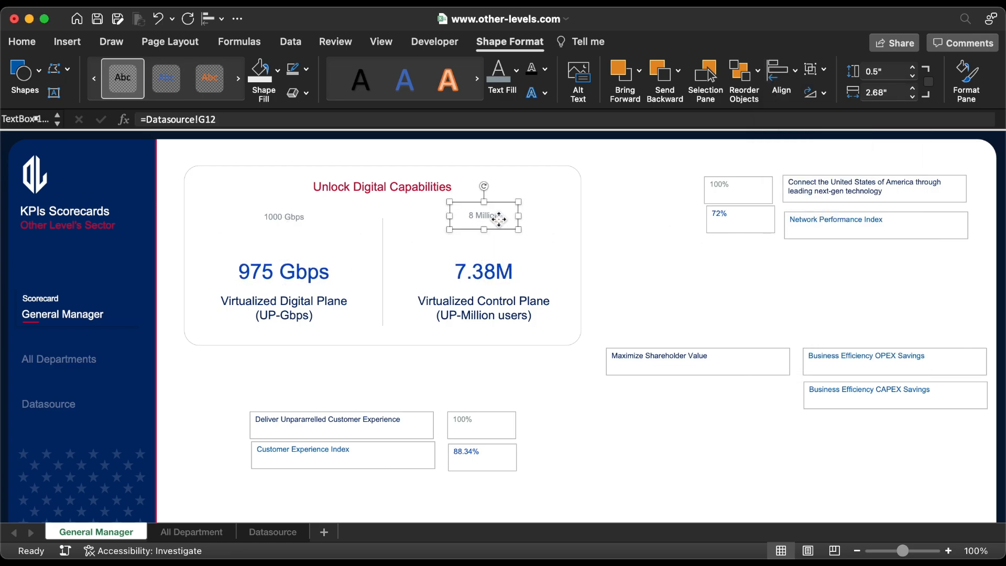
pyautogui.keyDown('shift'); pyautogui.click(291, 216); pyautogui.keyUp('shift')
pyautogui.click(788, 80)
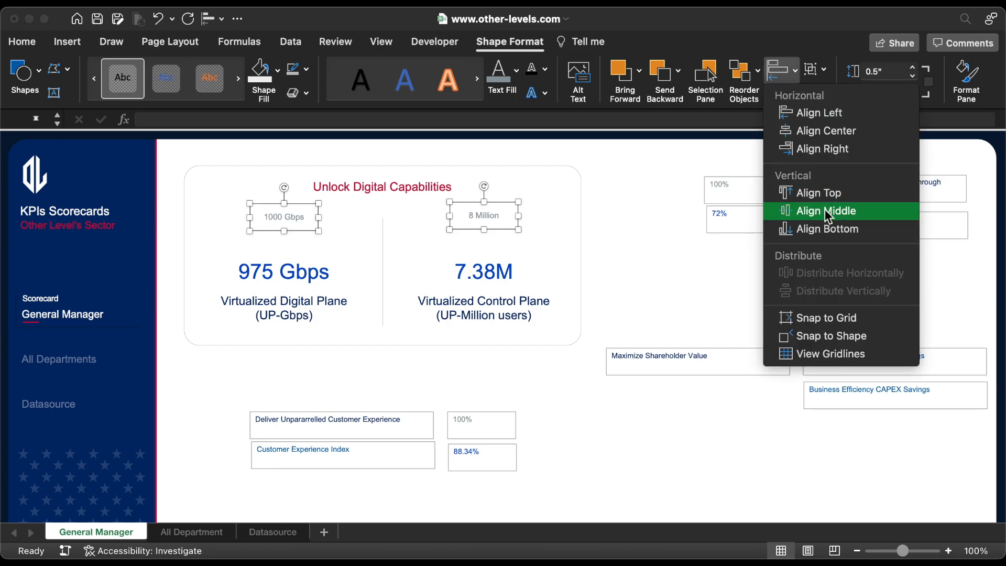
pyautogui.click(825, 209)
pyautogui.press('Down')
pyautogui.press('Down')
pyautogui.press('Down')
pyautogui.press('Down')
pyautogui.press('Down')
pyautogui.press('Down')
pyautogui.press('Down')
pyautogui.press('Down')
pyautogui.press('Down')
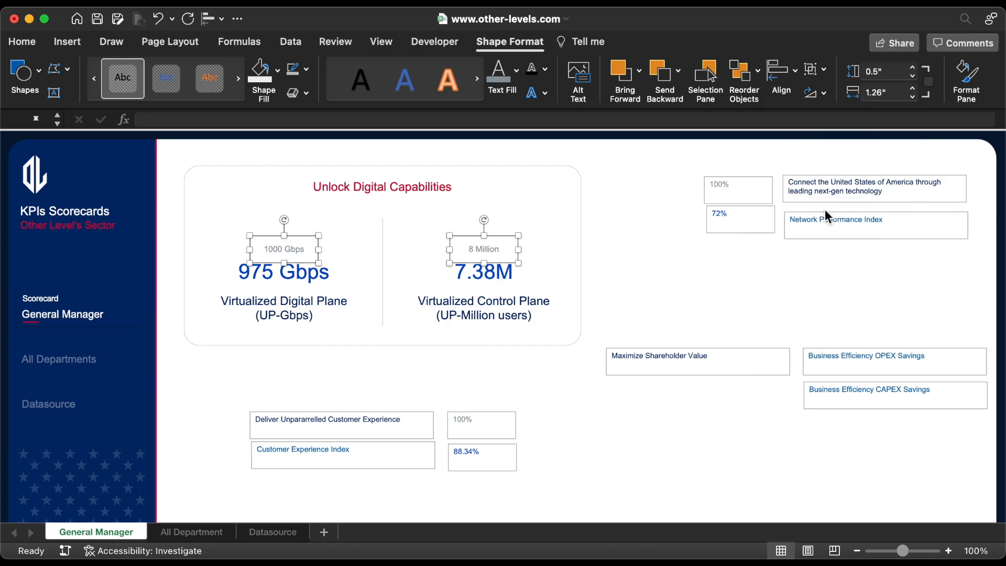
# Nudge both targets and values up together, and raise the two KPI names slightly to even out the spacing.
pyautogui.keyDown('shift'); pyautogui.click(498, 282); pyautogui.keyUp('shift')
pyautogui.keyDown('shift'); pyautogui.click(304, 273); pyautogui.keyUp('shift')
pyautogui.press('Up')
pyautogui.press('Up')
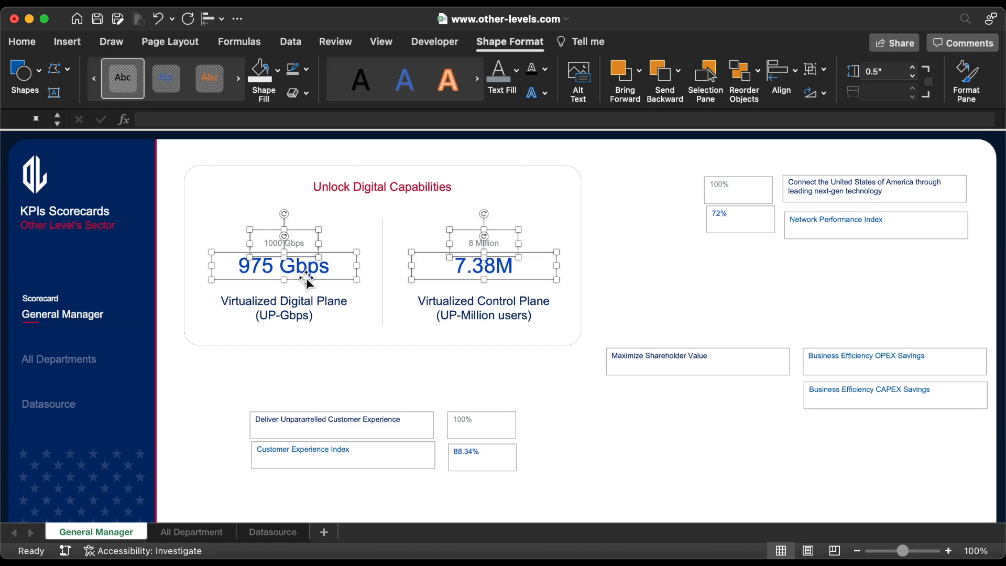
pyautogui.click(307, 311)
pyautogui.keyDown('shift'); pyautogui.click(484, 314); pyautogui.keyUp('shift')
pyautogui.click(520, 359)
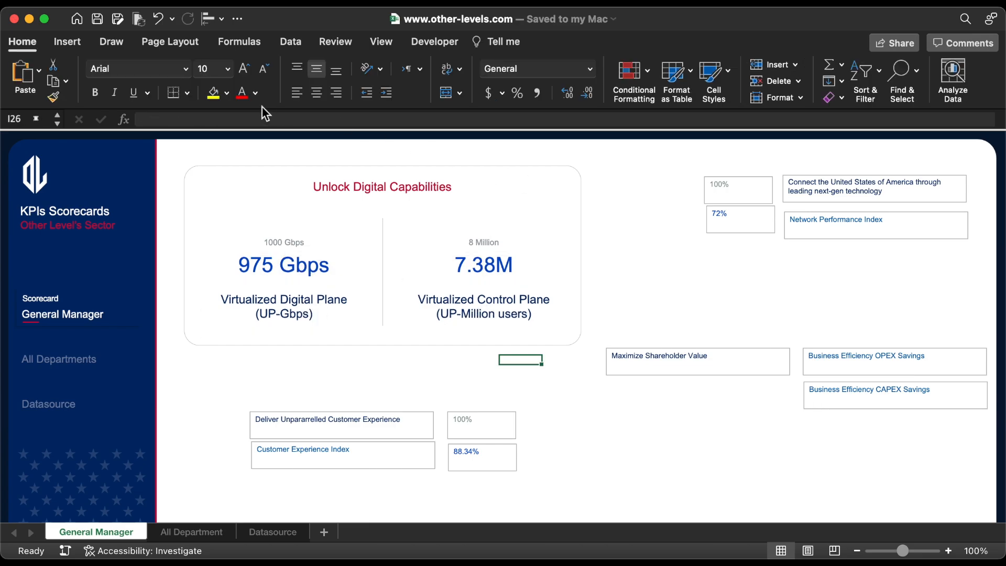
# Draw a rounded rectangle about 1.32" high and 5.57" wide over the Network Performance Index text boxes.
pyautogui.click(67, 41)
pyautogui.click(232, 76)
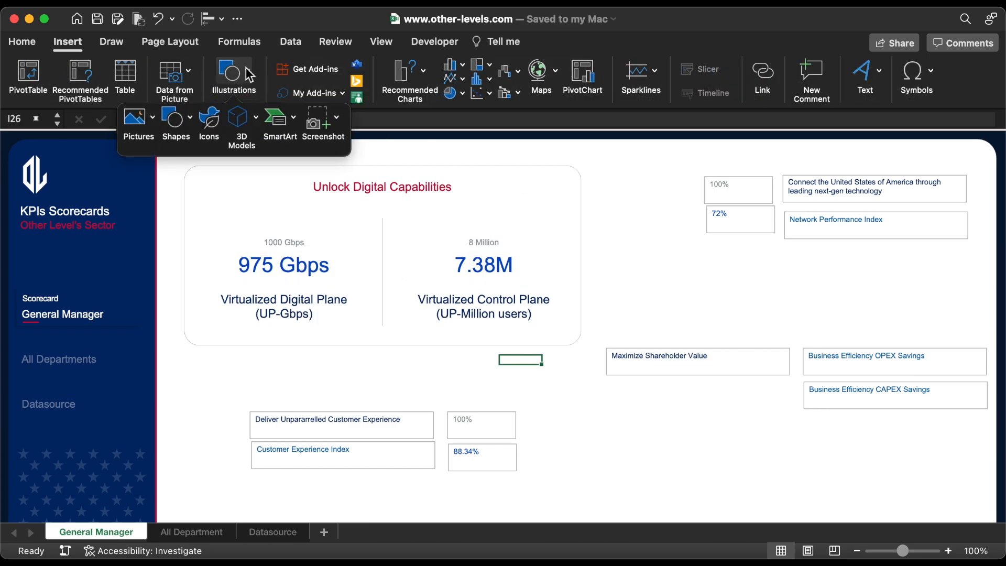
pyautogui.click(180, 121)
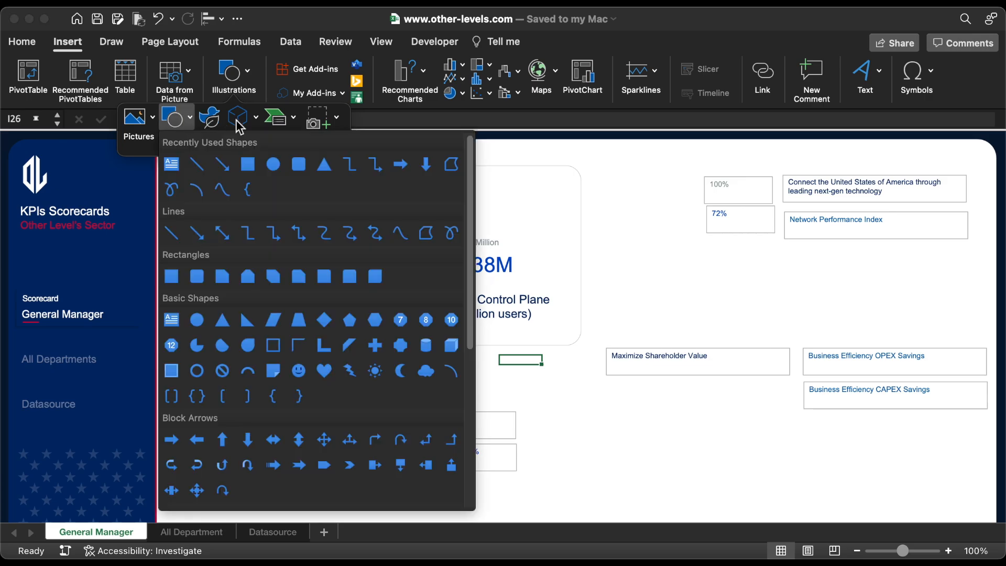
pyautogui.click(299, 164)
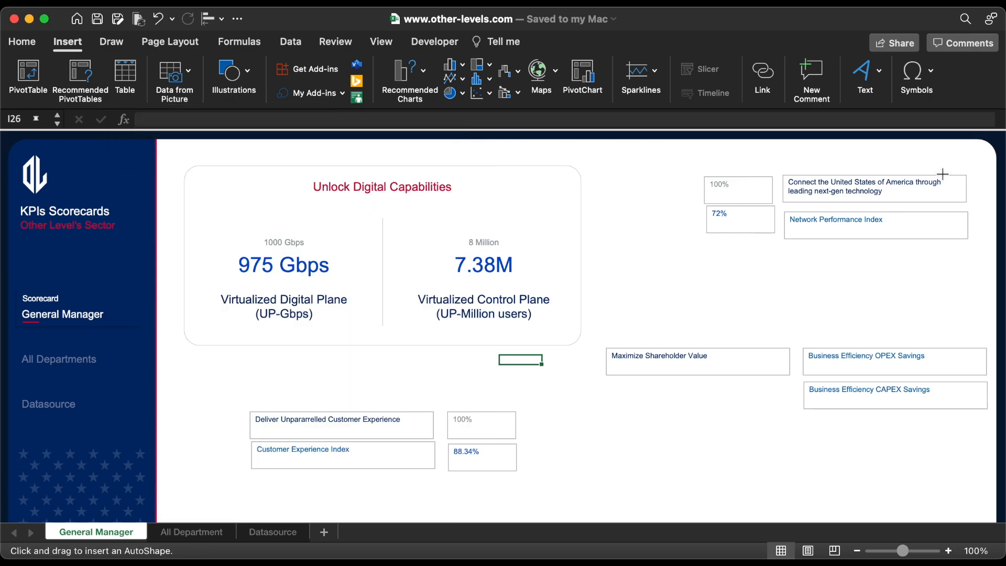
pyautogui.moveTo(943, 174); pyautogui.dragTo(640, 243)
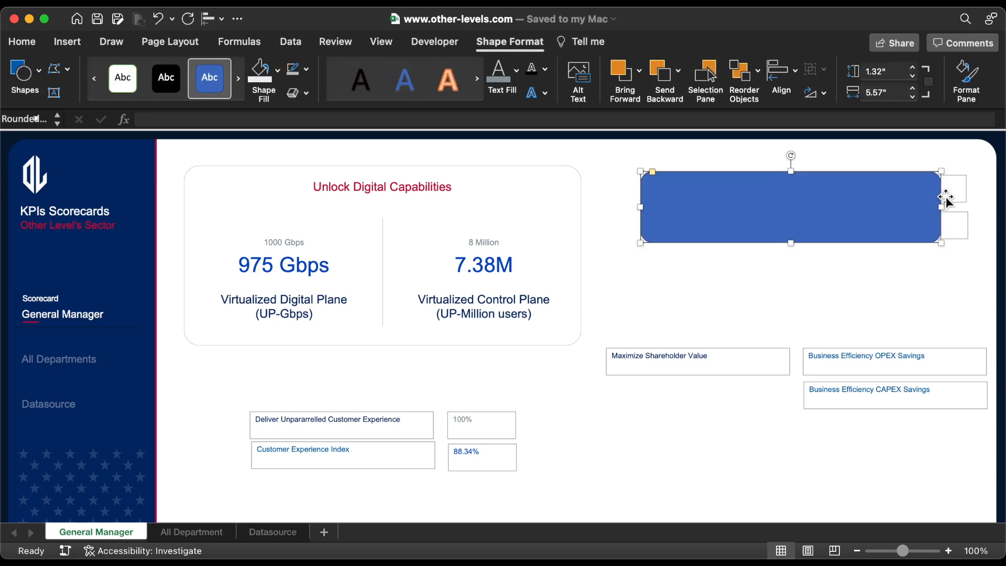
# Move the Network Performance Index group below the new rounded rectangle and shift the rectangle slightly right.
pyautogui.moveTo(966, 187); pyautogui.dragTo(957, 278)
pyautogui.click(779, 209)
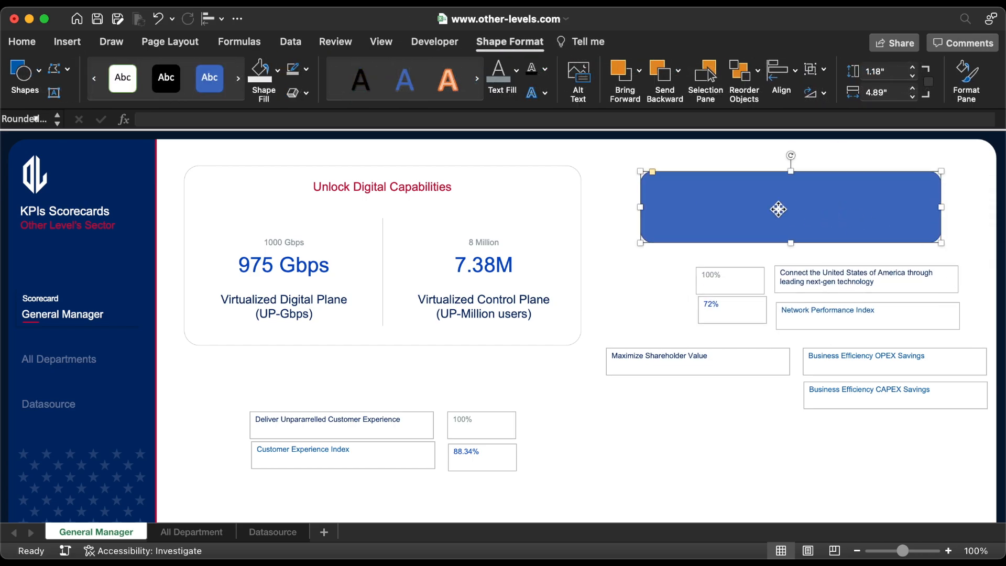
pyautogui.moveTo(779, 209); pyautogui.dragTo(816, 206)
# Hide the Maximize Shareholder Value, Customer Experience and Execute Technology Right groups using the Selection Pane, and close the pane.
pyautogui.click(723, 355)
pyautogui.keyDown('shift'); pyautogui.click(450, 437); pyautogui.keyUp('shift')
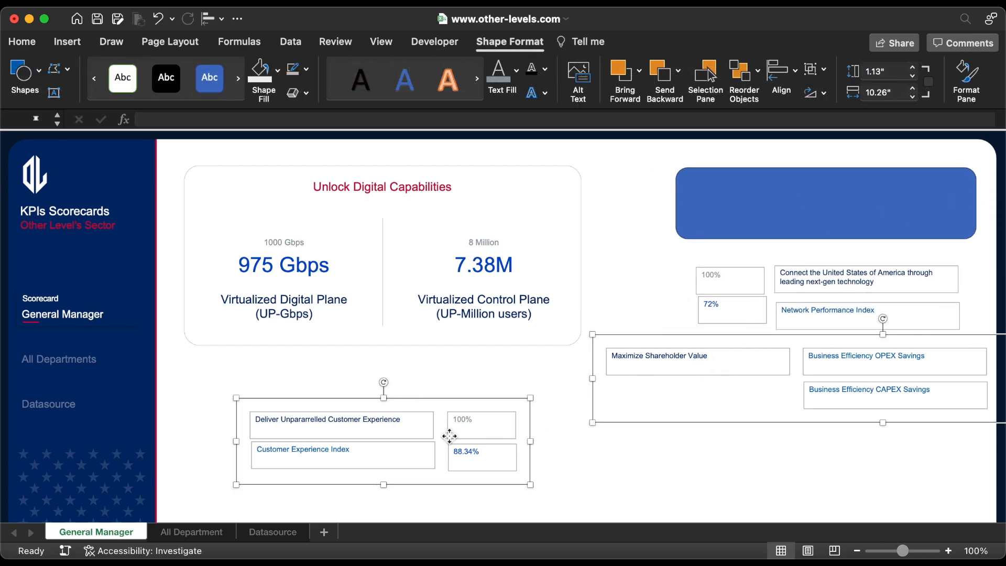
pyautogui.scroll(-4, 449, 436)
pyautogui.keyDown('shift'); pyautogui.click(559, 434); pyautogui.keyUp('shift')
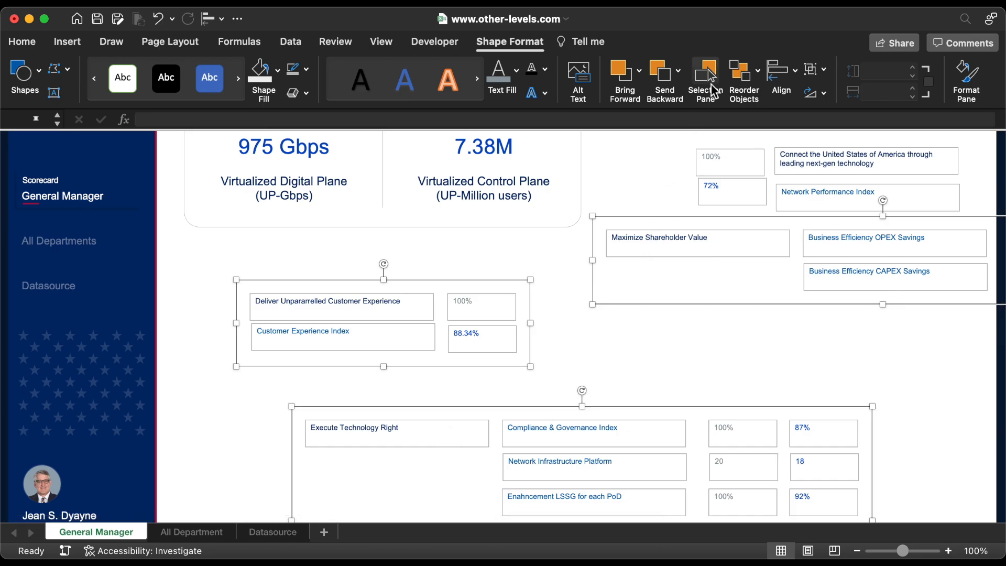
pyautogui.click(713, 87)
pyautogui.click(976, 246)
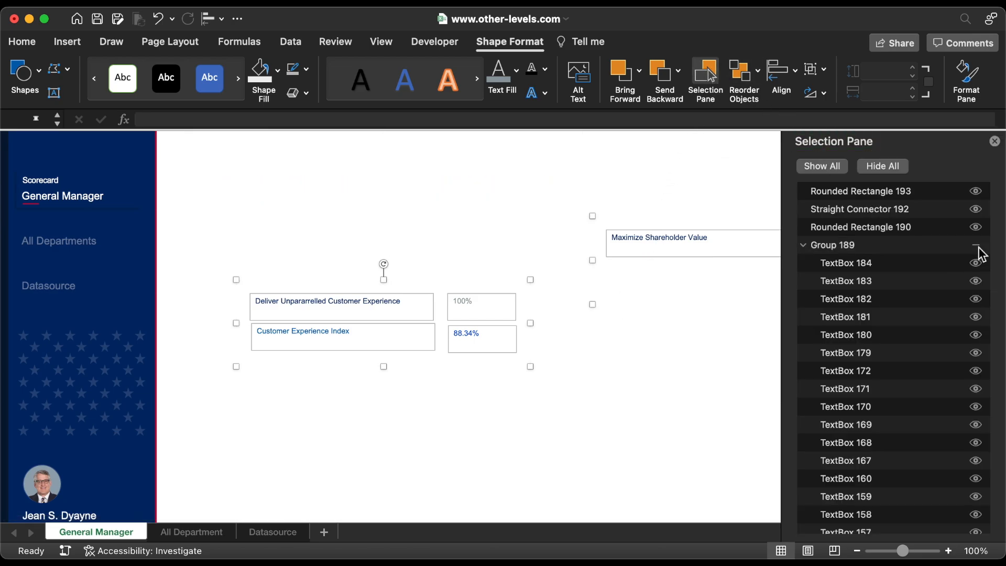
pyautogui.scroll(-5, 911, 325)
pyautogui.scroll(-6, 910, 325)
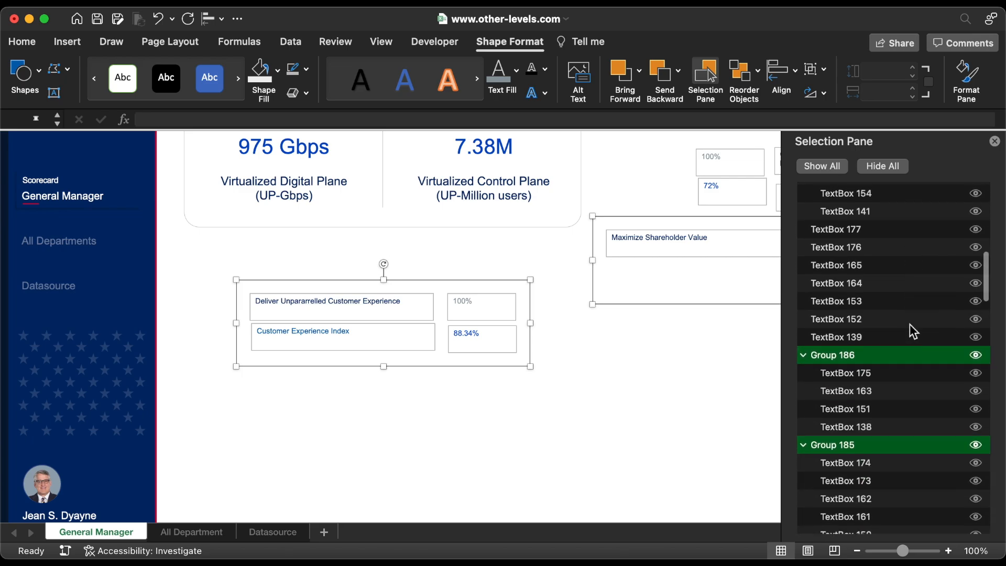
pyautogui.click(974, 351)
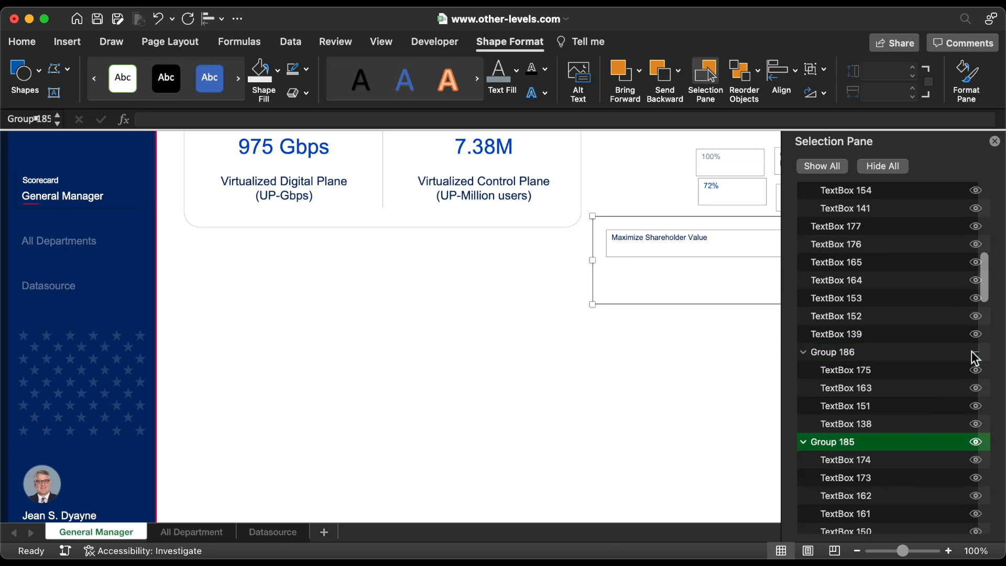
pyautogui.click(976, 443)
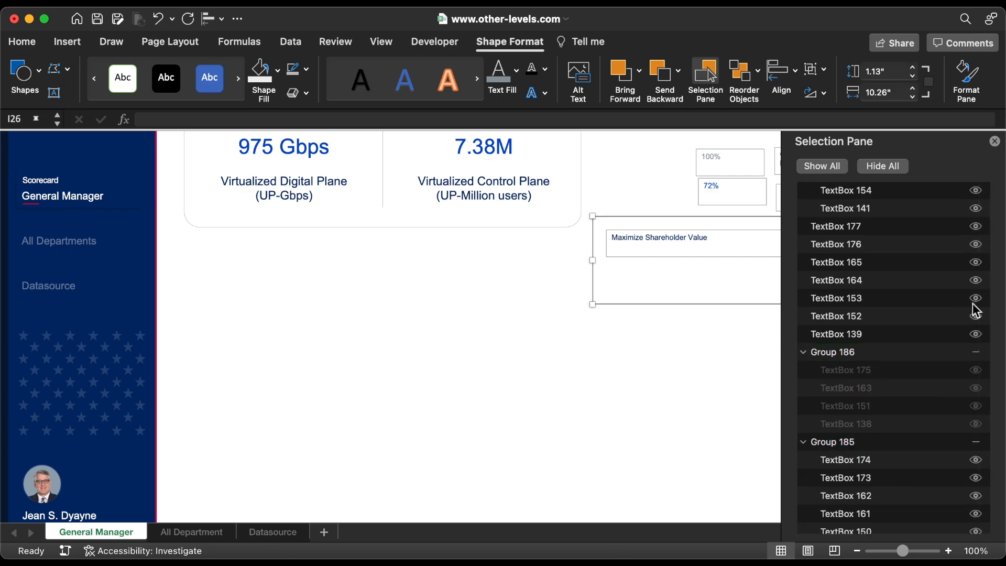
pyautogui.click(994, 141)
pyautogui.scroll(5, 878, 301)
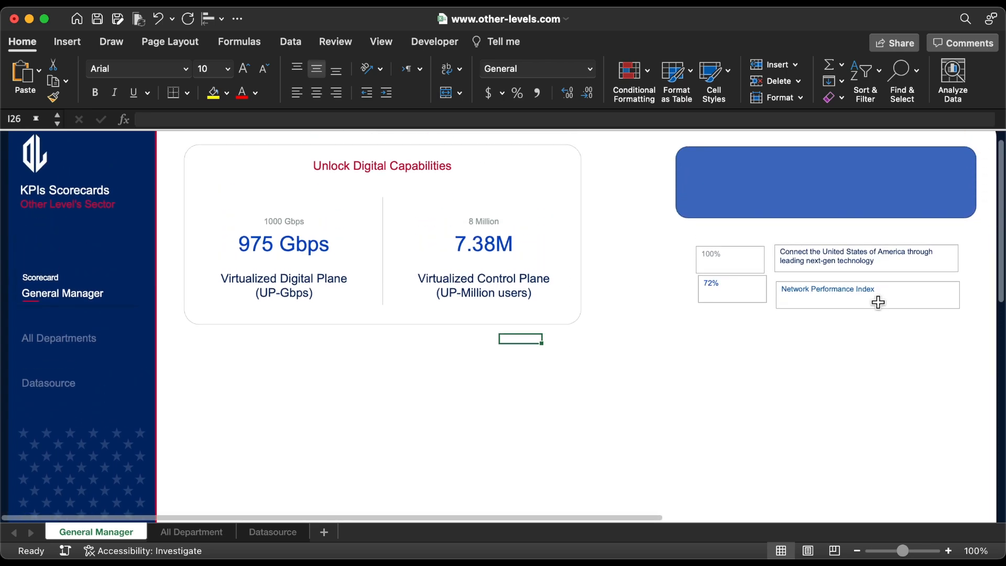
# Move the Network Performance Index group further down to clear space, and shift the blue rounded rectangle slightly left and down.
pyautogui.moveTo(879, 304); pyautogui.dragTo(876, 401)
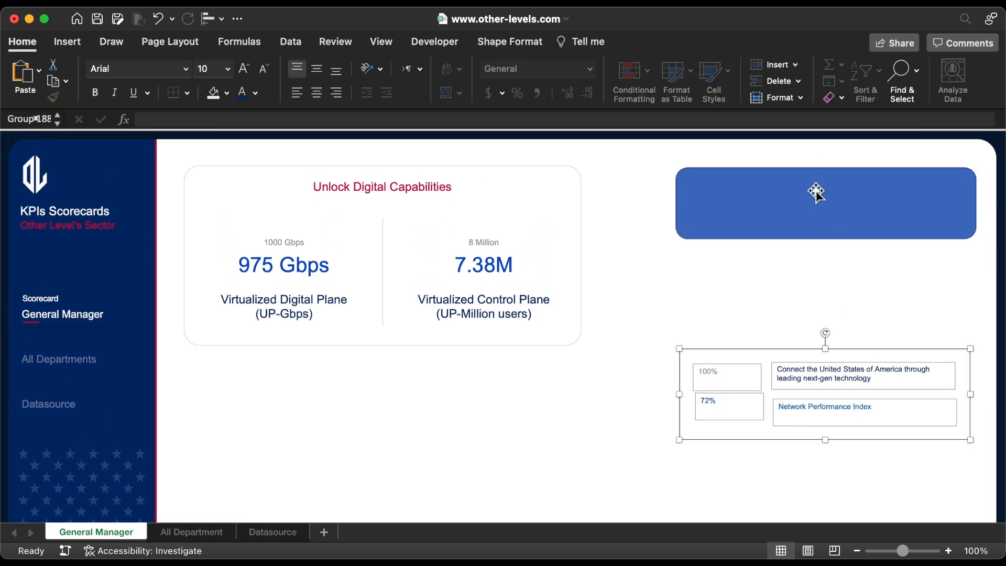
pyautogui.click(816, 191)
pyautogui.moveTo(816, 192); pyautogui.dragTo(806, 196)
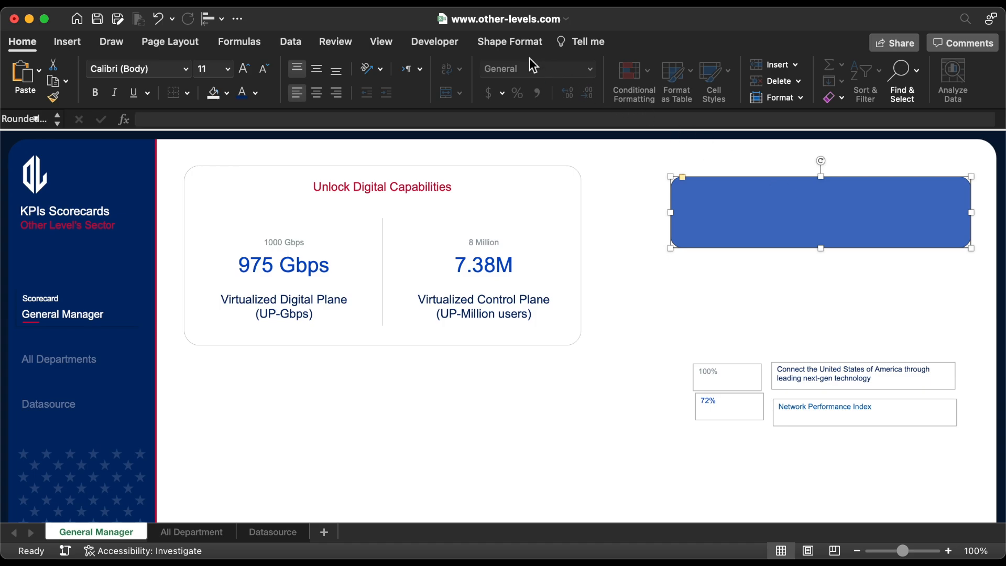
# Resize the blue rounded rectangle to 2.57" high by 6.73" wide and move it left beside the Unlock Digital Capabilities card.
pyautogui.click(524, 43)
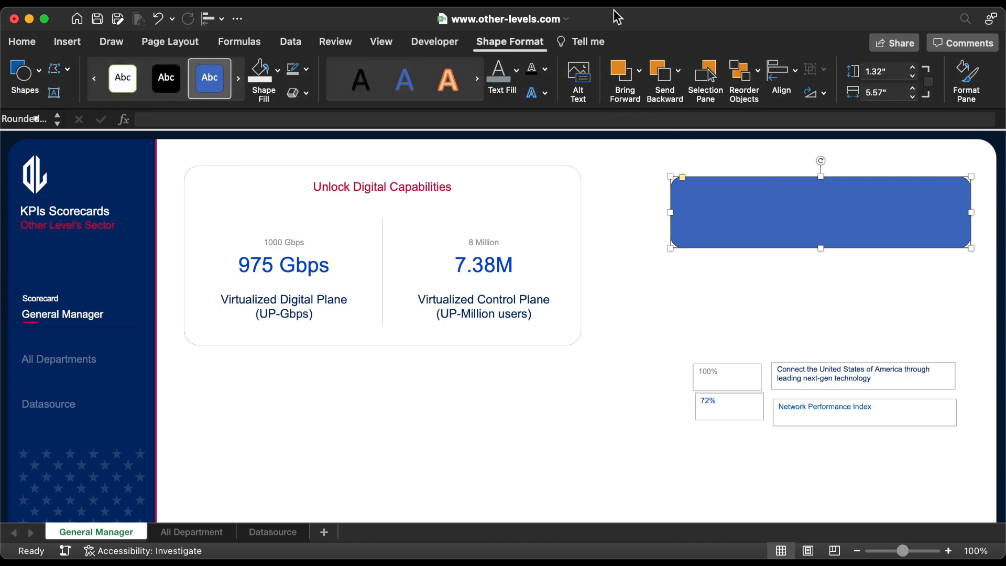
pyautogui.click(895, 77)
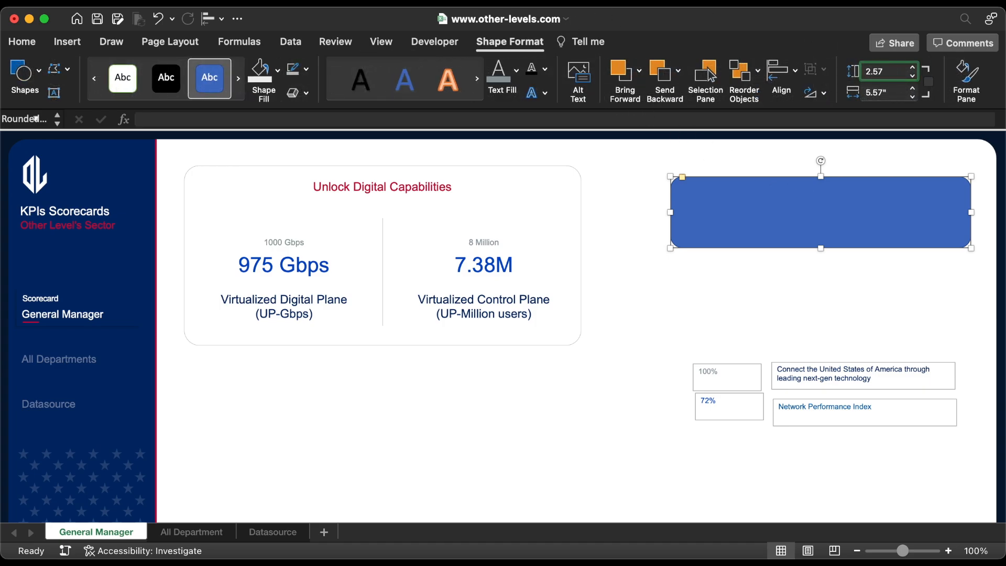
pyautogui.press('Return')
pyautogui.click(906, 93)
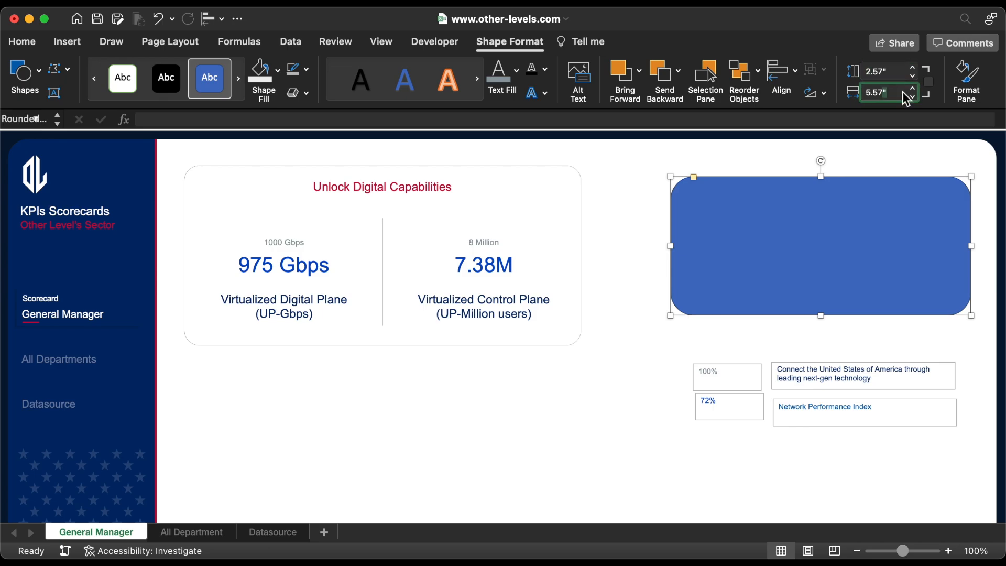
pyautogui.write('6.73')
pyautogui.press('Return')
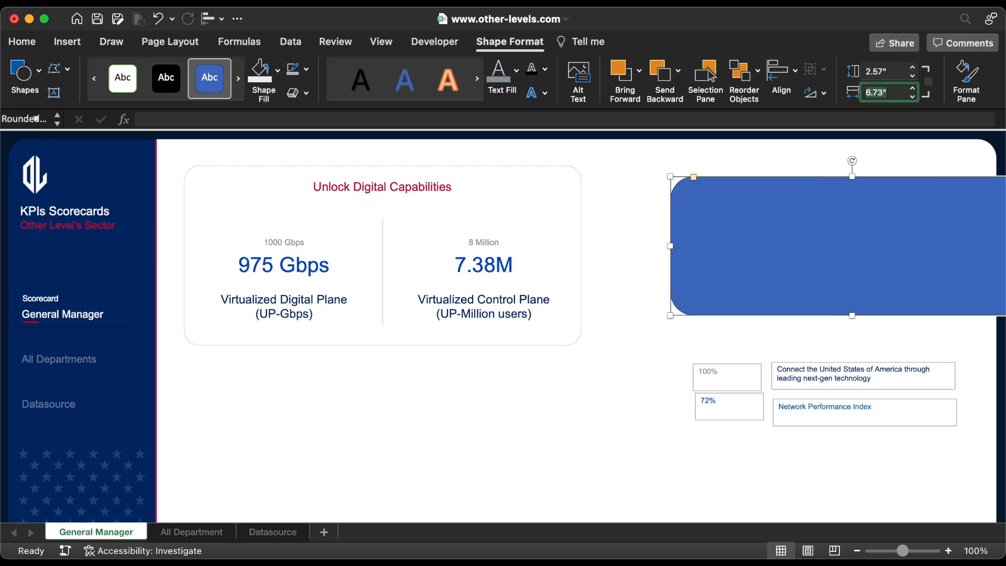
pyautogui.moveTo(910, 231); pyautogui.dragTo(858, 230)
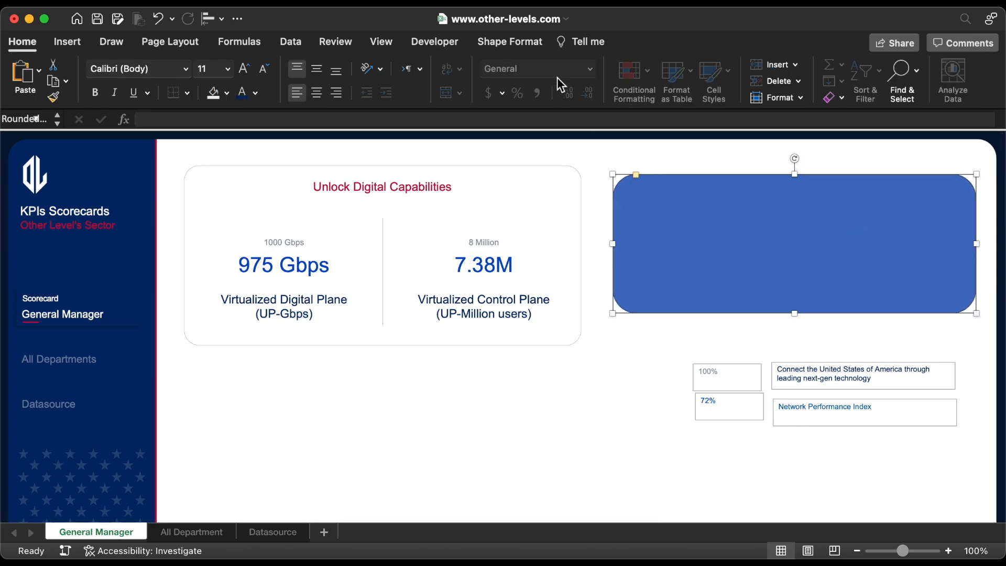
# Remove the large rounded rectangle's outline and fill it with the dark navy used on the sidebar.
pyautogui.click(522, 43)
pyautogui.click(309, 70)
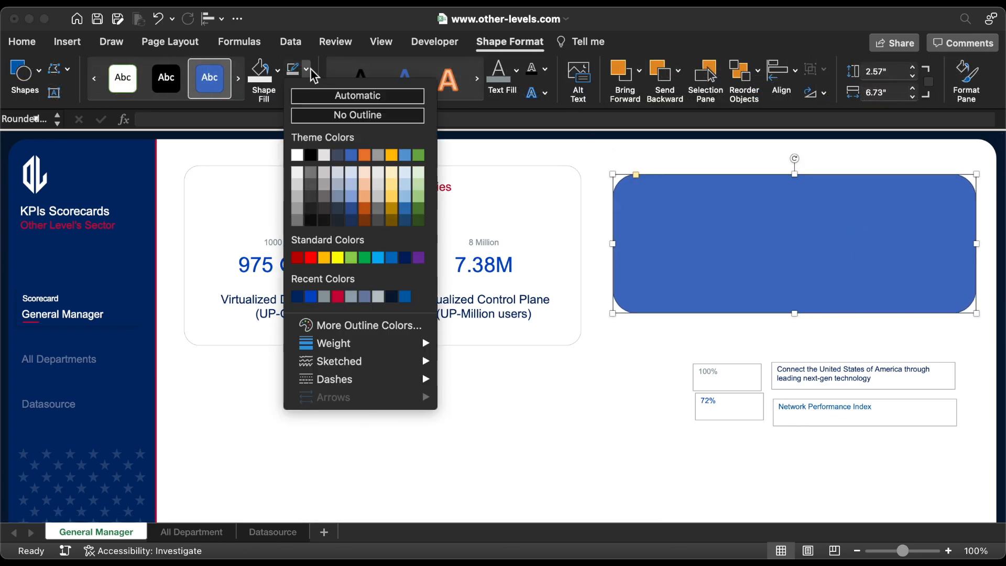
pyautogui.click(357, 114)
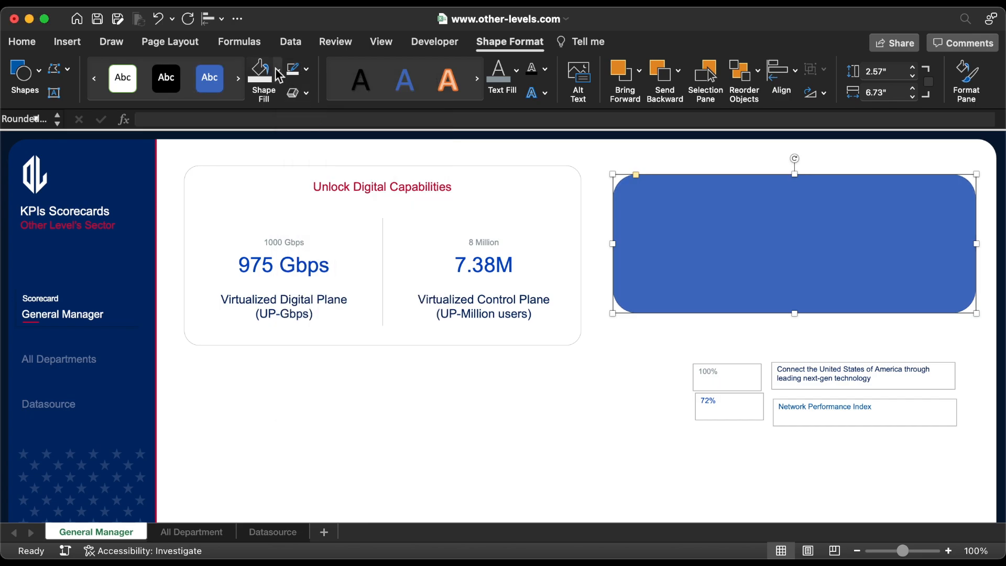
pyautogui.click(277, 74)
pyautogui.click(259, 302)
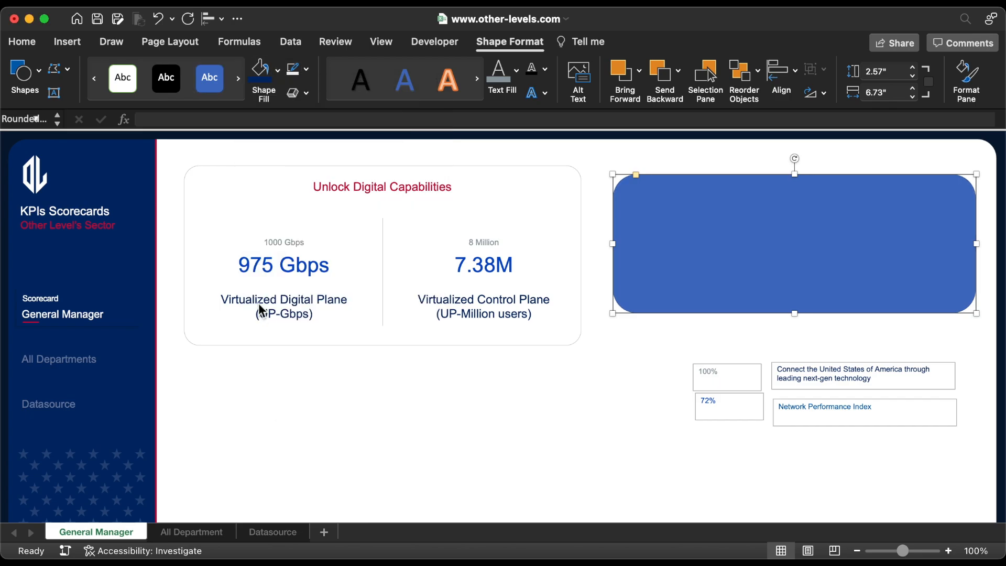
# Search the stock images for "usa", insert the grey United States map and place it on the left part of the navy rectangle.
pyautogui.click(76, 47)
pyautogui.click(232, 79)
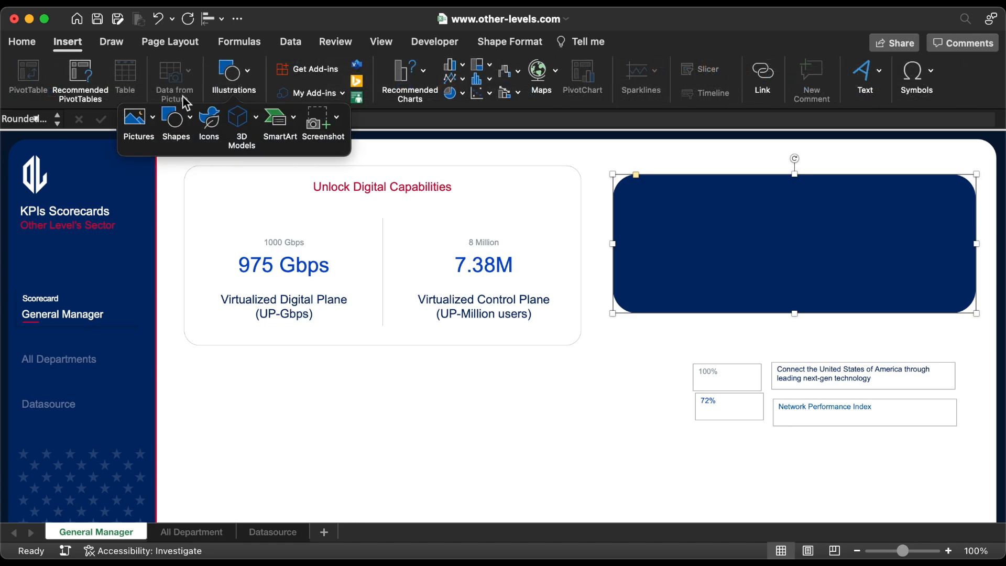
pyautogui.click(152, 119)
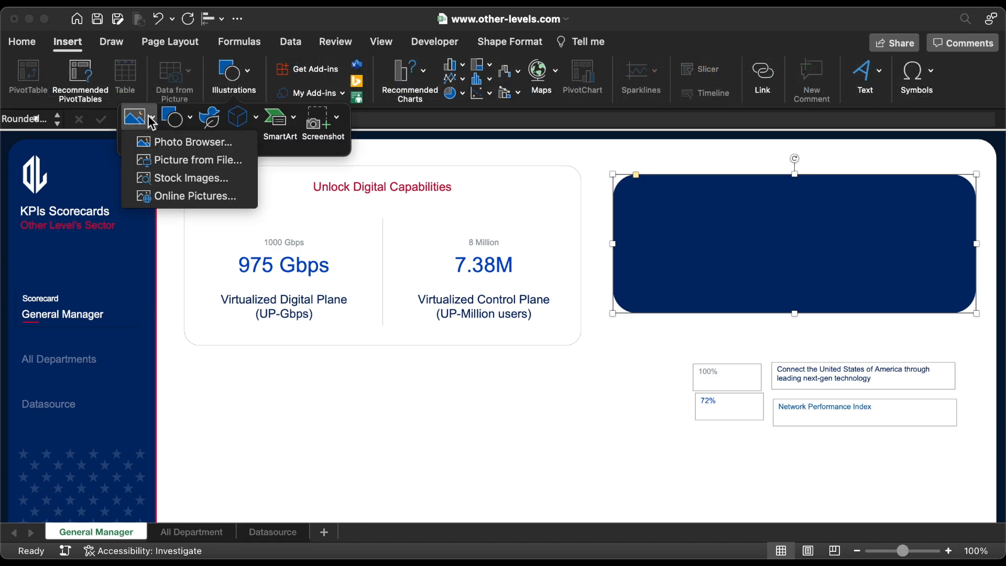
pyautogui.click(184, 176)
pyautogui.write('usa')
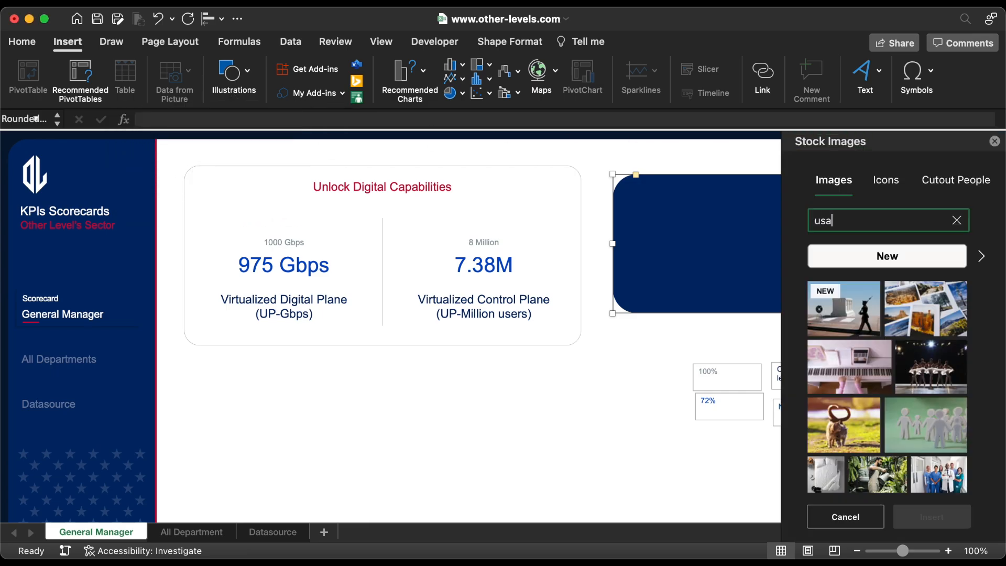
pyautogui.scroll(-3, 924, 352)
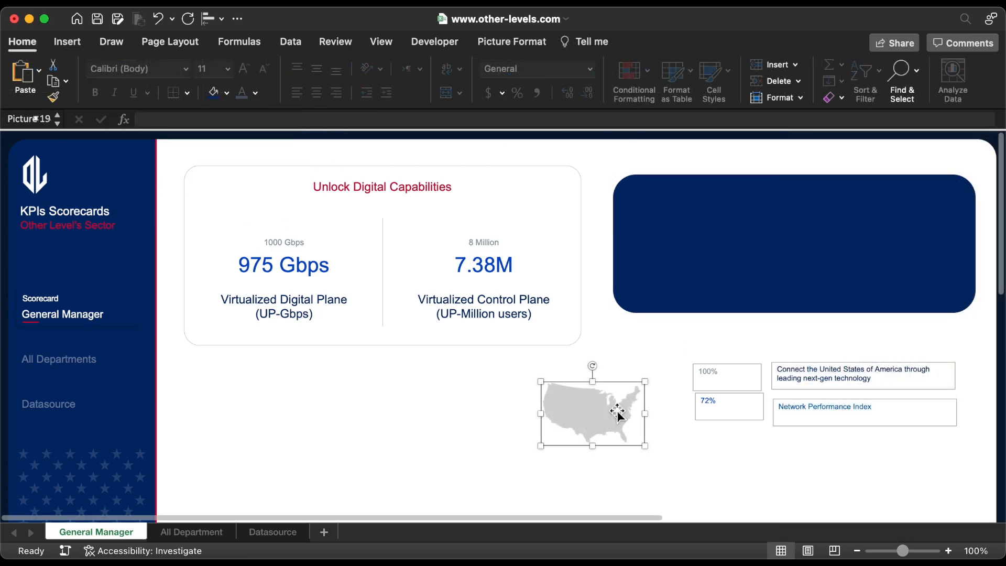
pyautogui.moveTo(593, 421); pyautogui.dragTo(692, 253)
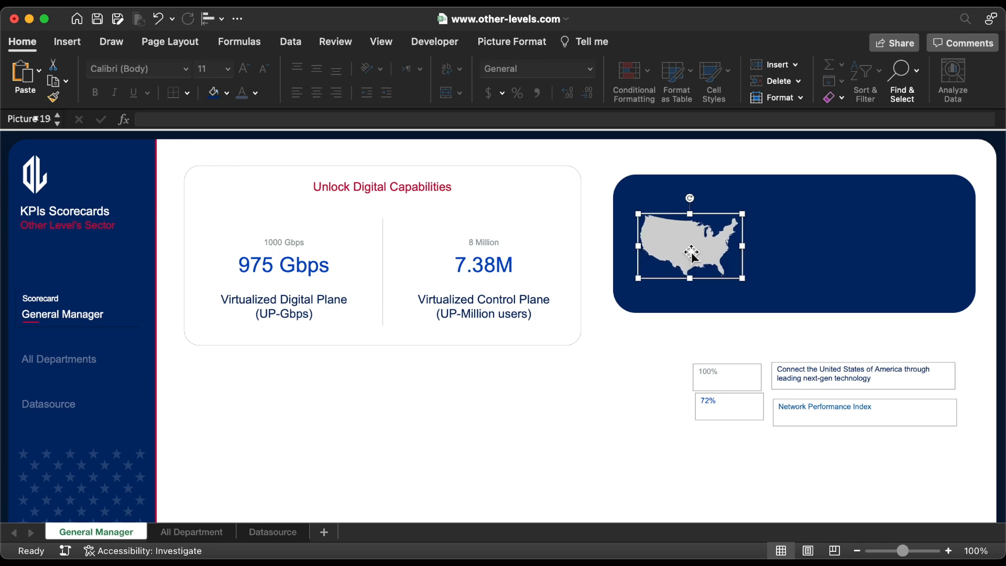
# Recolor the United States map picture to white and shift it slightly right and down.
pyautogui.click(494, 44)
pyautogui.click(131, 71)
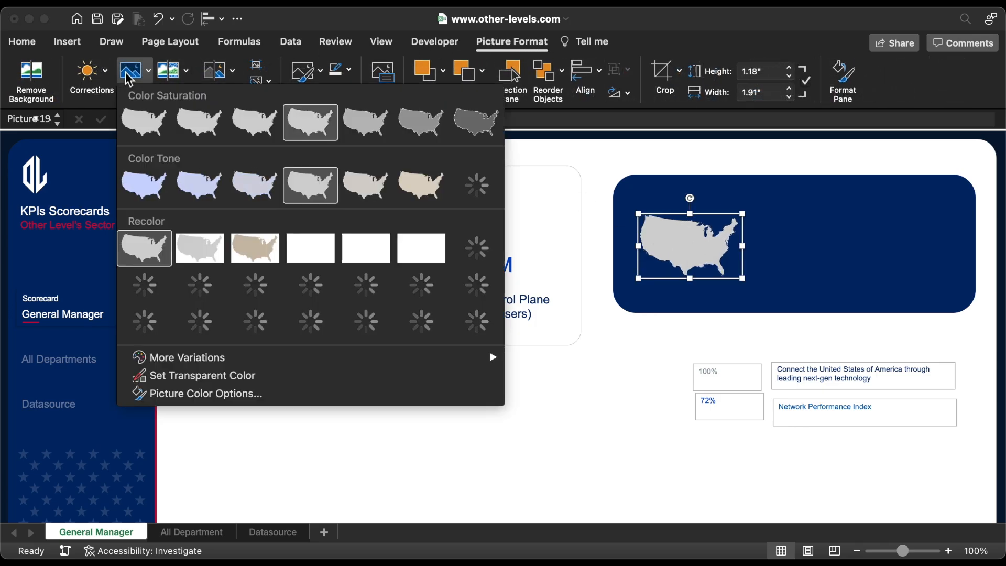
pyautogui.click(313, 249)
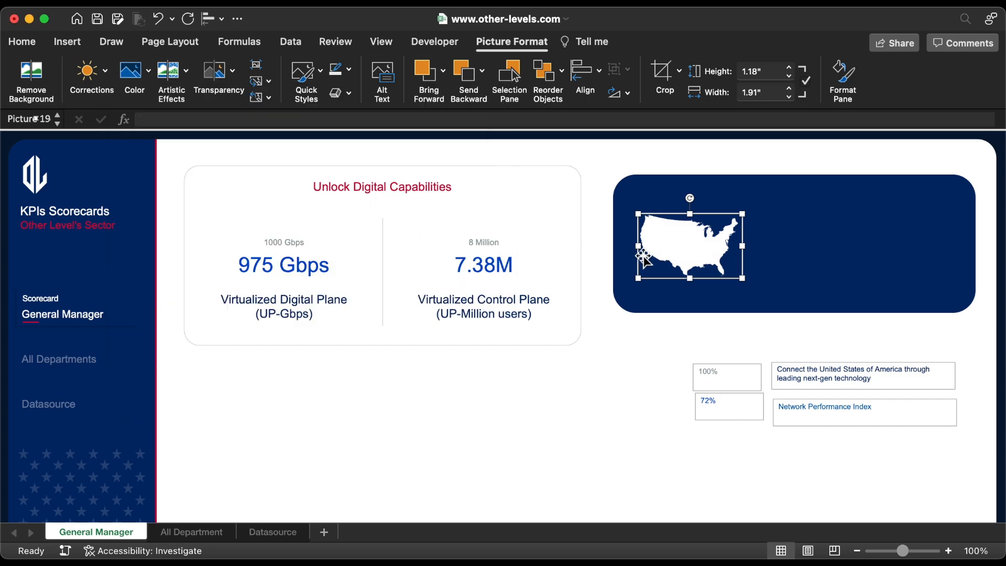
pyautogui.moveTo(702, 257); pyautogui.dragTo(709, 259)
# Draw a rounded rectangle about 1.38" high and 2.07" wide over the United States map and send it backward behind the map.
pyautogui.click(68, 42)
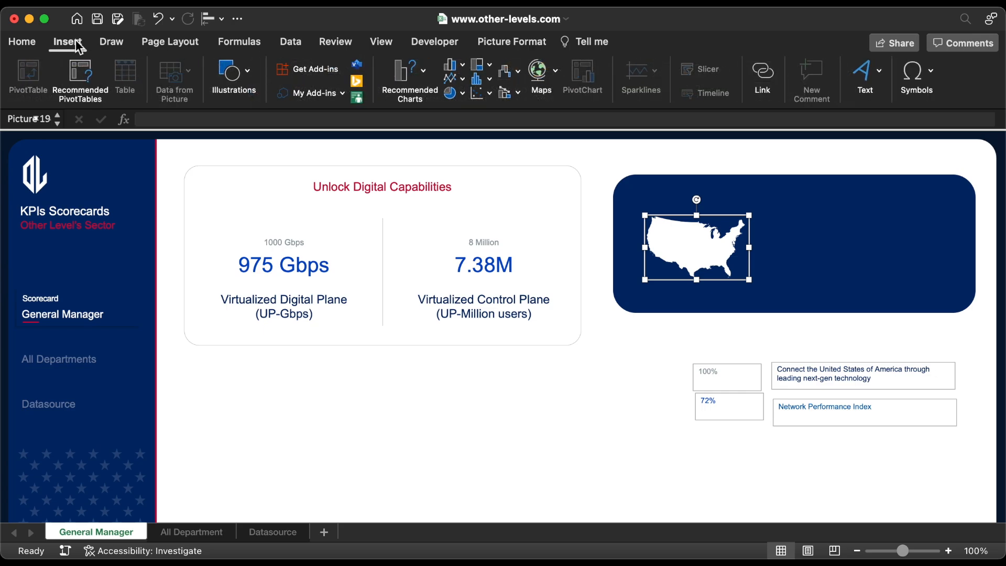
pyautogui.click(235, 77)
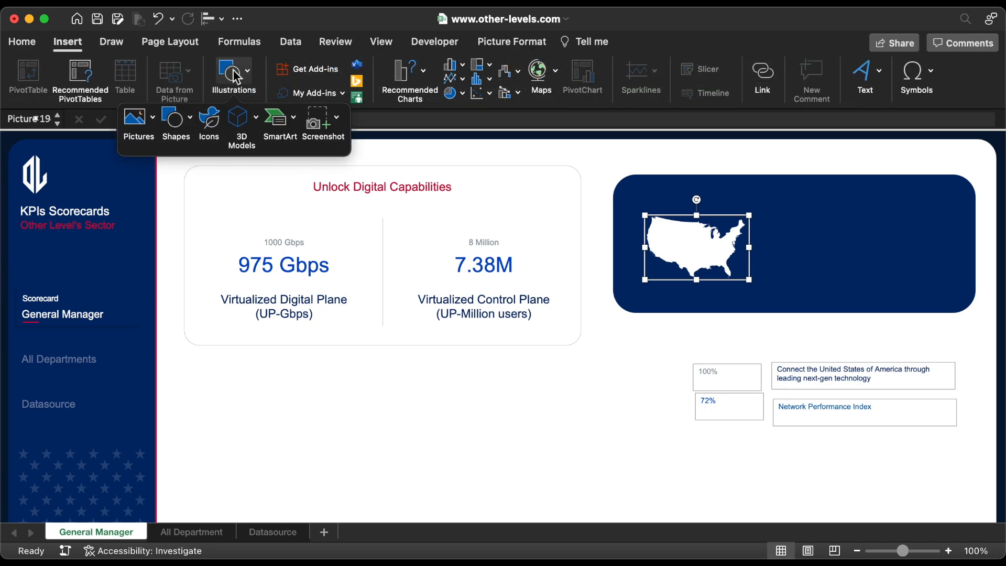
pyautogui.click(178, 123)
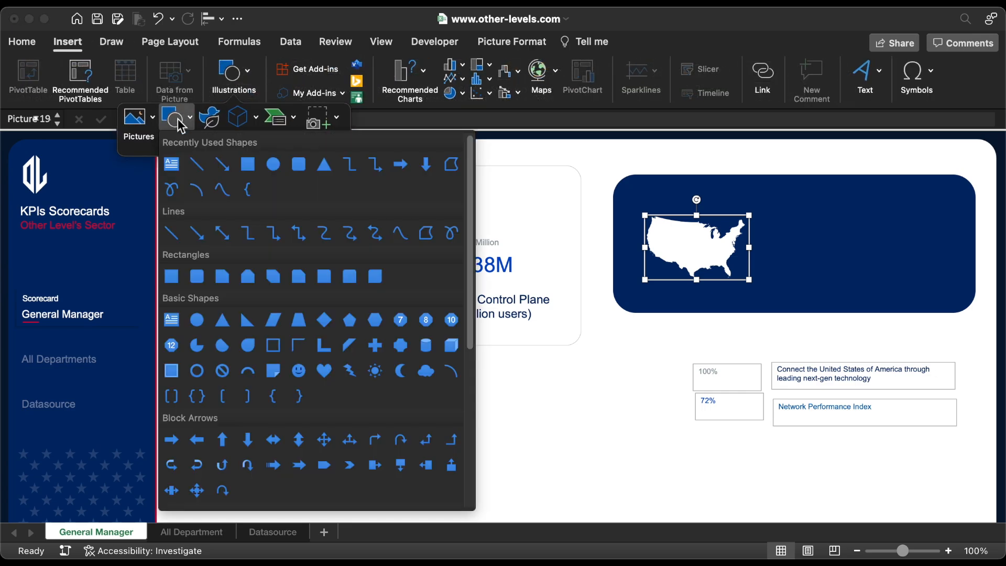
pyautogui.click(299, 164)
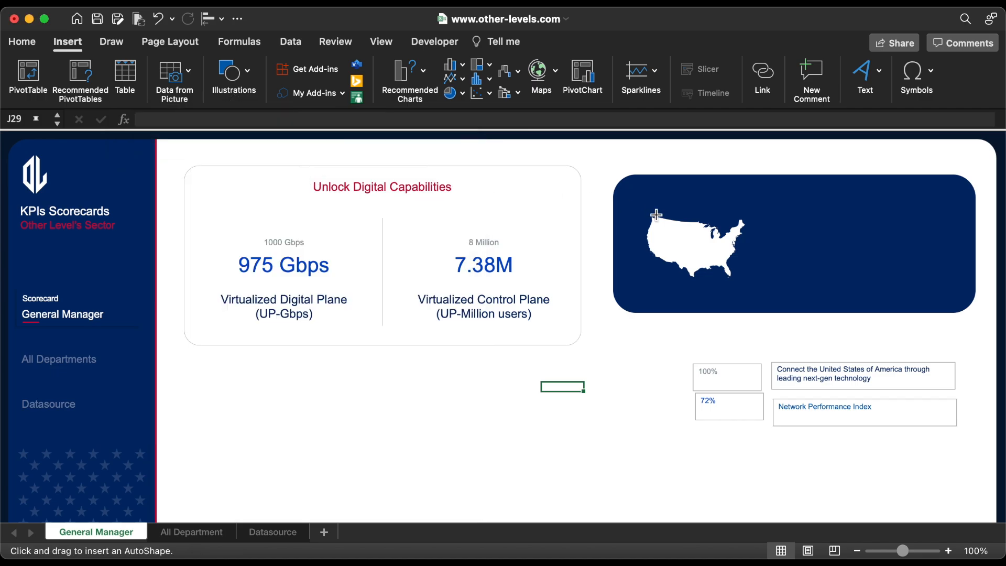
pyautogui.moveTo(647, 210); pyautogui.dragTo(756, 282)
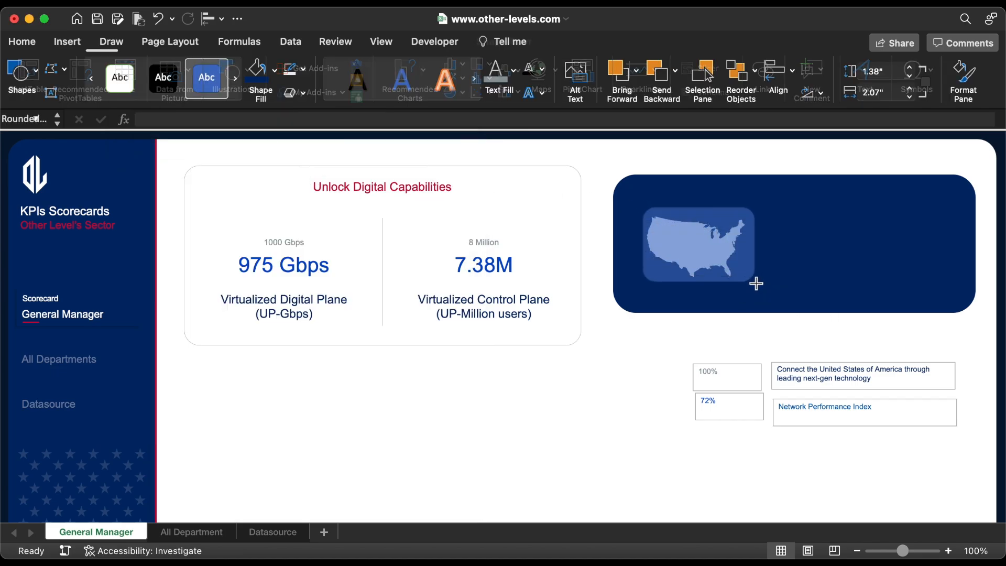
pyautogui.rightClick(690, 237)
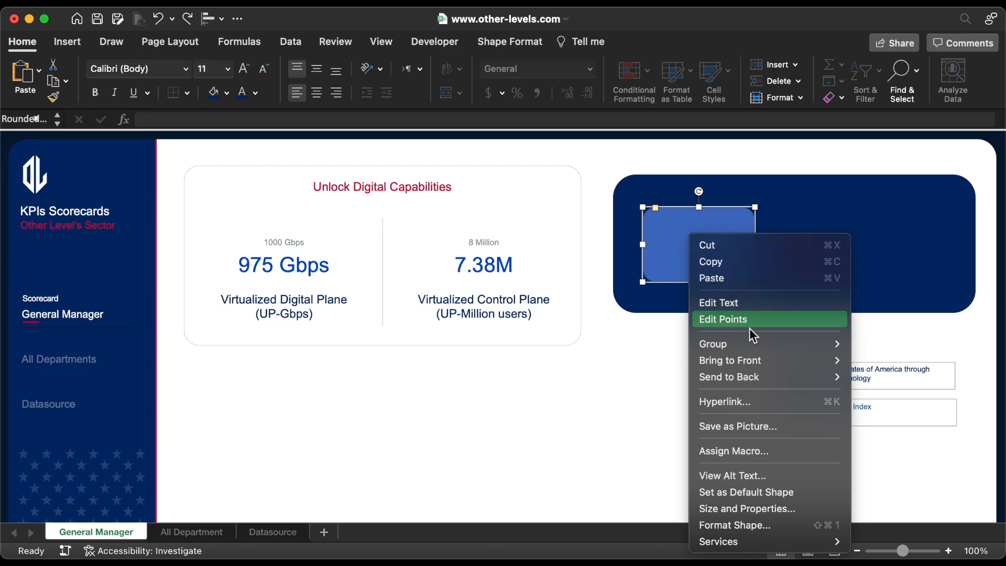
pyautogui.moveTo(758, 377)
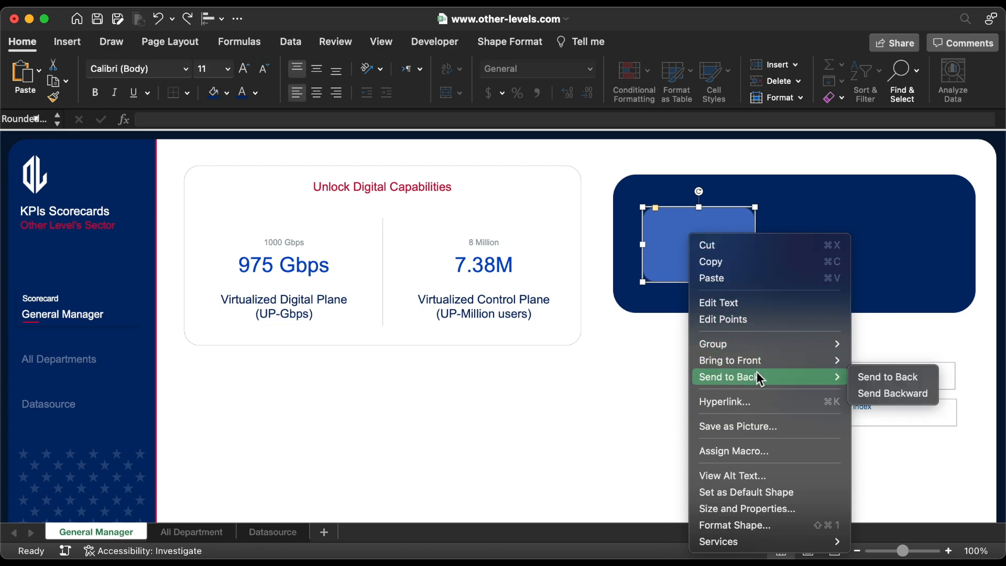
pyautogui.click(898, 394)
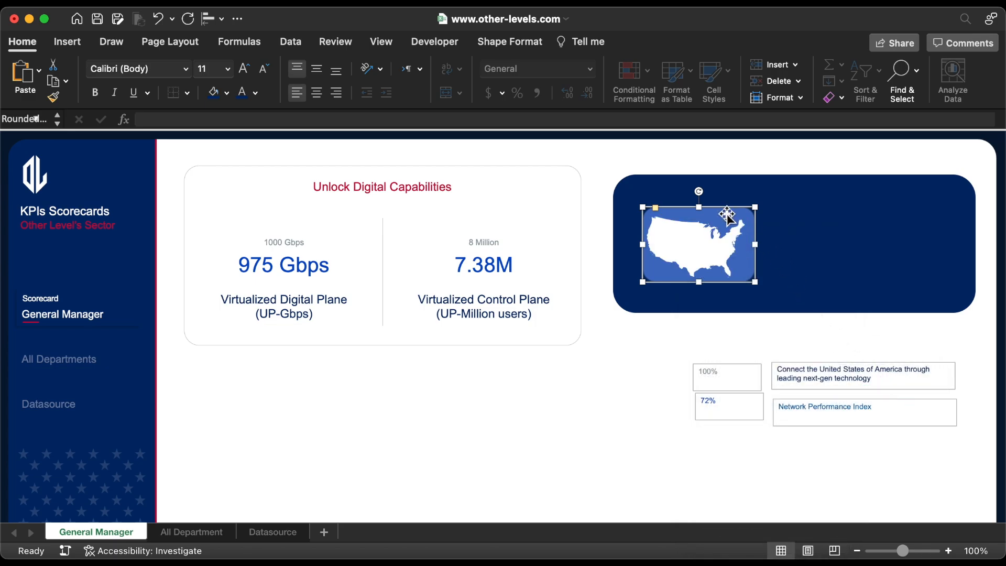
# Edit the points of the small blue rectangle, moving the lower point of its right side and the left point of its bottom edge inward.
pyautogui.rightClick(740, 210)
pyautogui.click(796, 292)
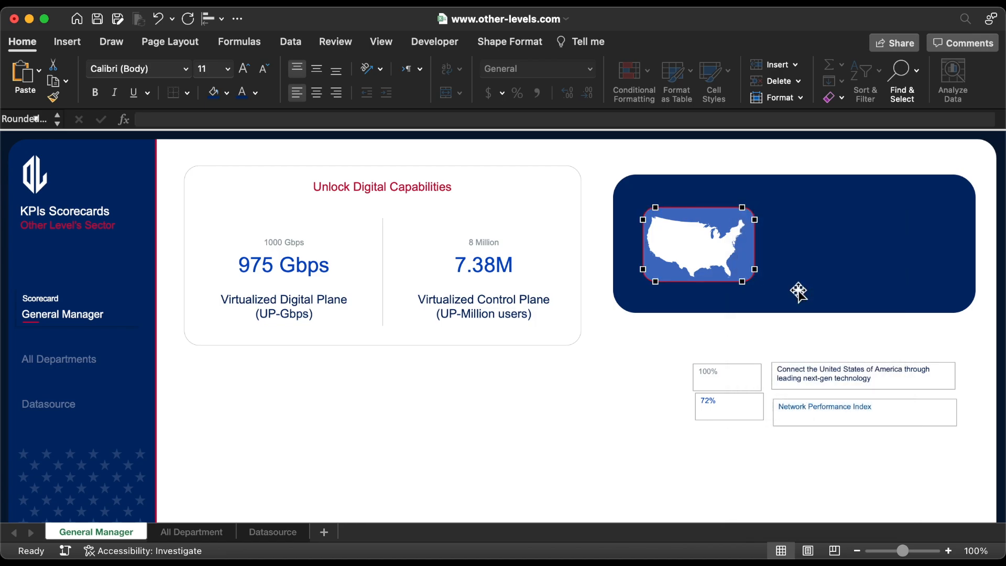
pyautogui.click(748, 264)
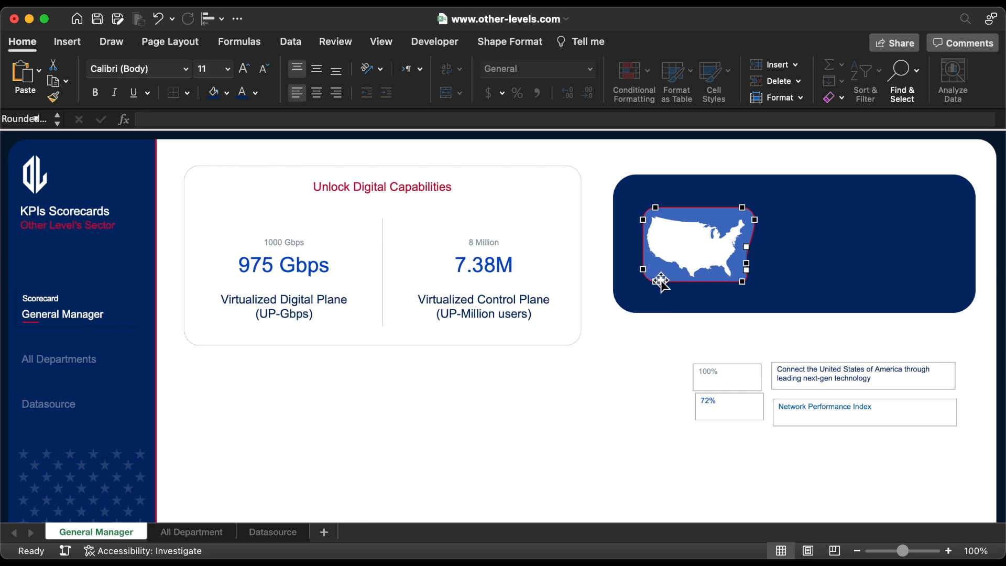
pyautogui.moveTo(657, 283); pyautogui.dragTo(673, 283)
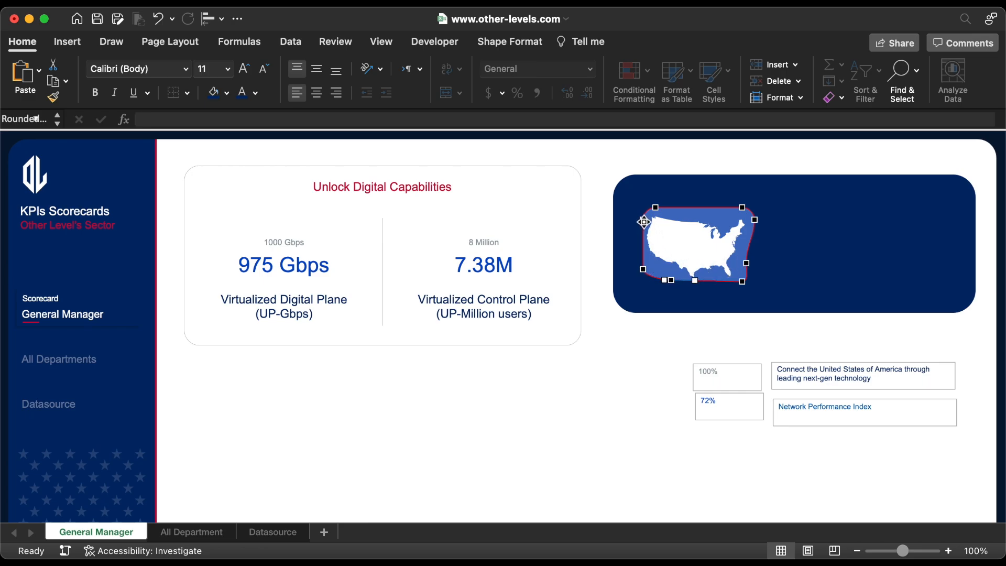
# Convert the left-side, bottom and lower-right points of the blue shape behind the map to smooth points.
pyautogui.rightClick(643, 222)
pyautogui.click(681, 299)
pyautogui.rightClick(647, 272)
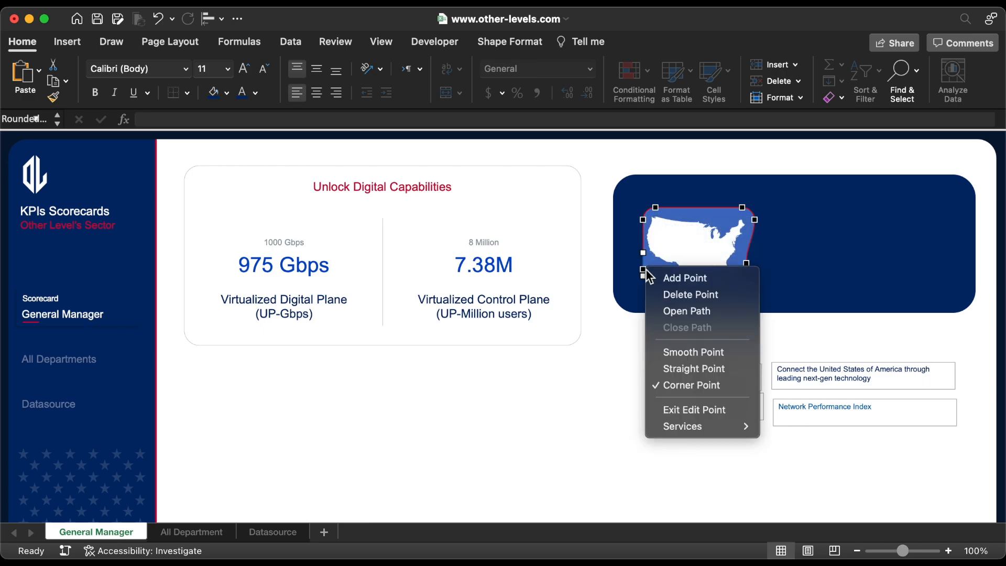
pyautogui.click(682, 350)
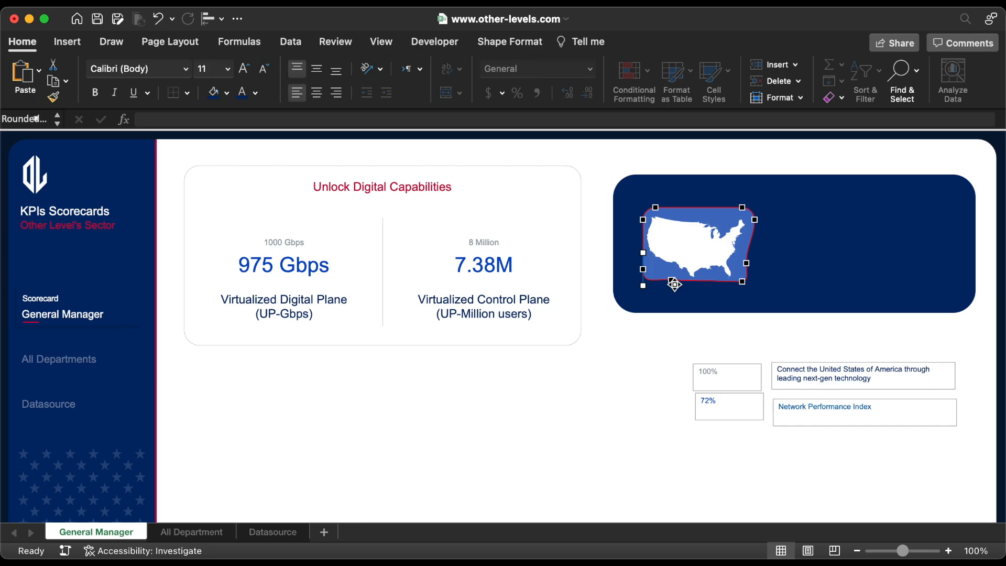
pyautogui.rightClick(674, 284)
pyautogui.click(717, 364)
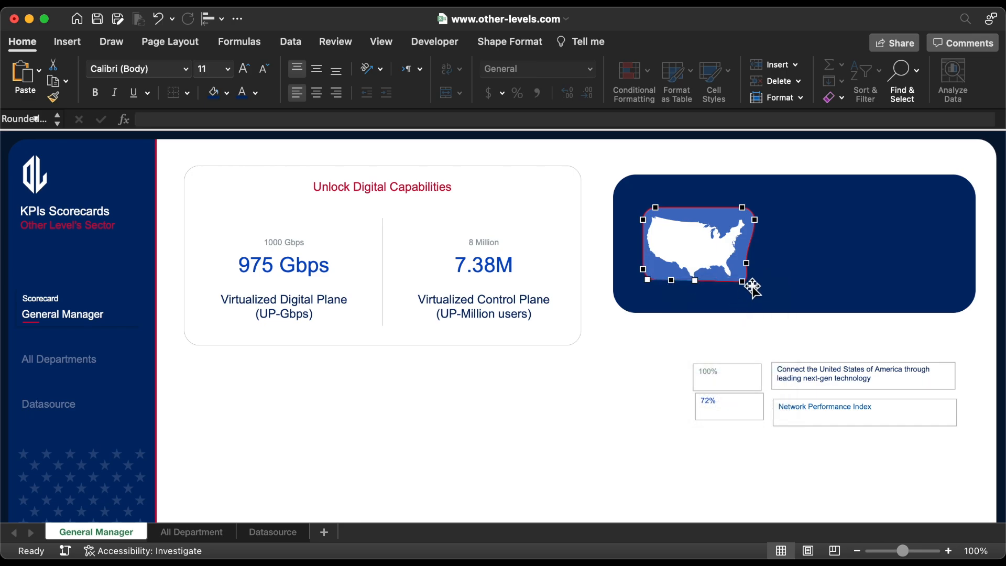
pyautogui.rightClick(747, 266)
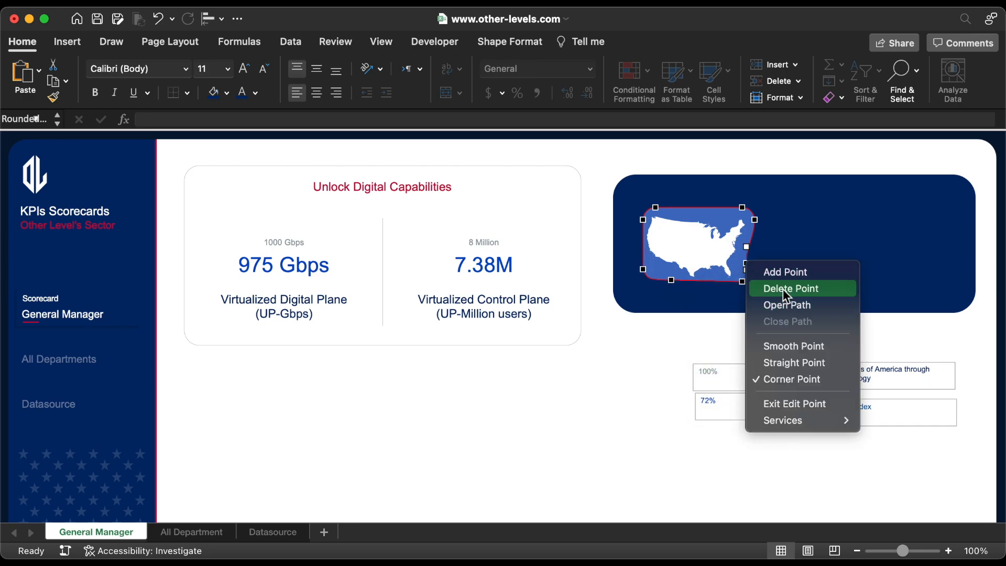
pyautogui.click(792, 346)
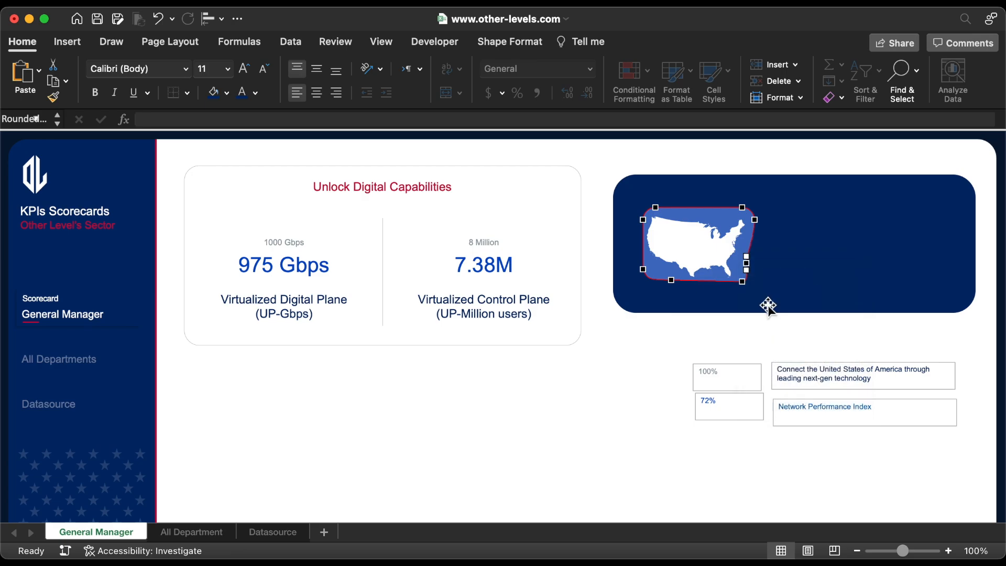
pyautogui.rightClick(742, 284)
pyautogui.click(767, 362)
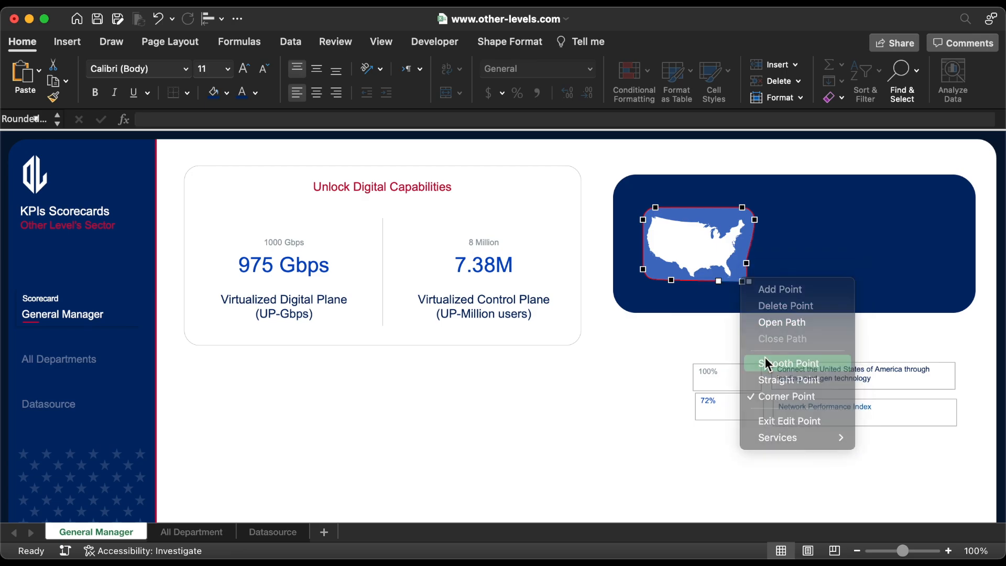
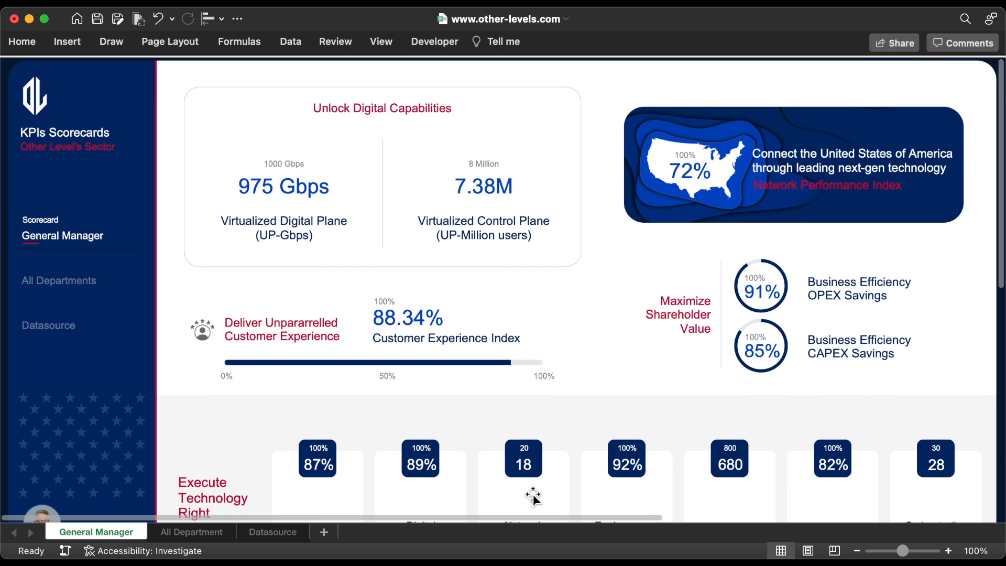
# Test the sidebar navigation by opening All Departments and Datasource and returning to General Manager.
pyautogui.click(78, 283)
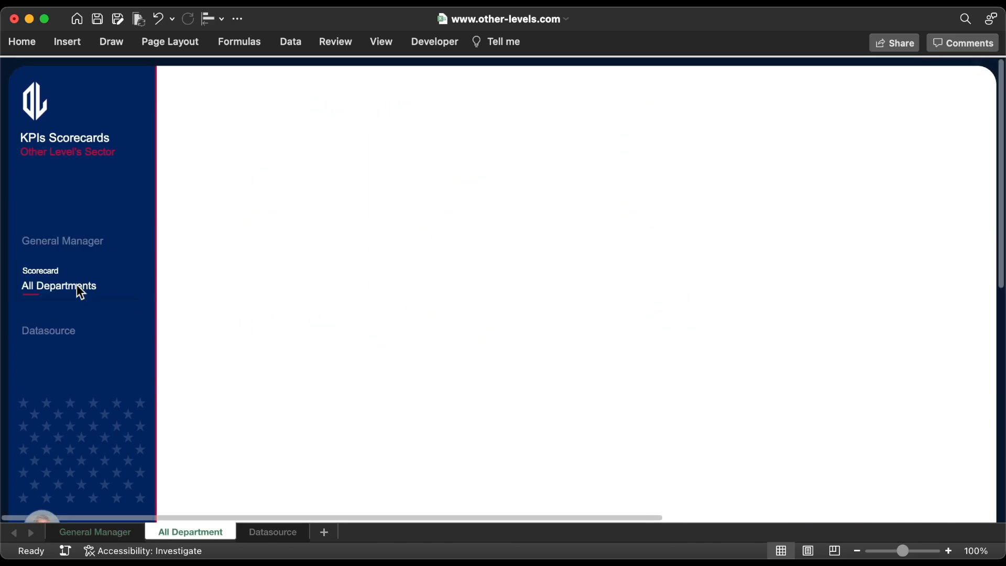
pyautogui.click(59, 331)
pyautogui.click(74, 242)
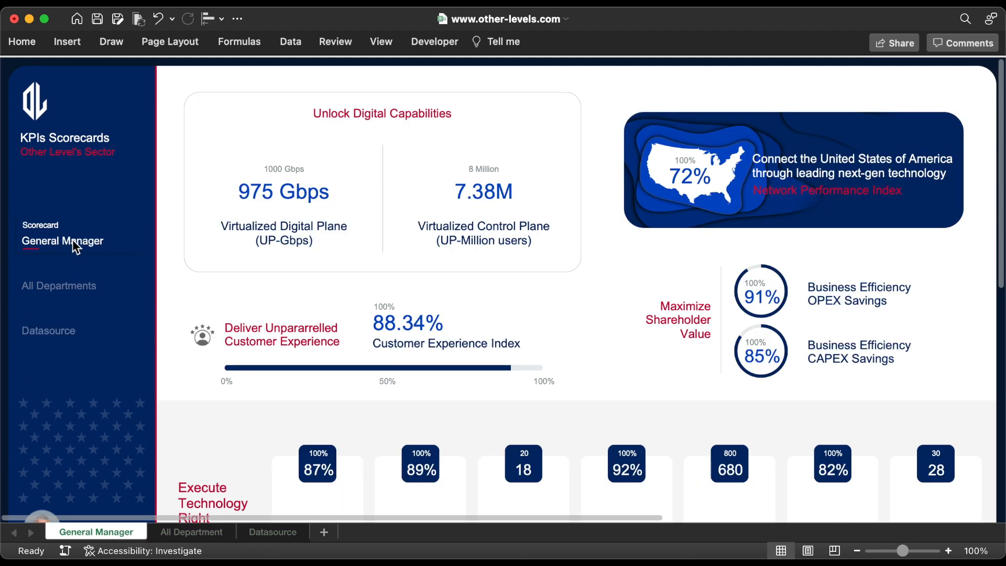
# Recheck the sidebar links for All Departments, Datasource and General Manager.
pyautogui.click(59, 287)
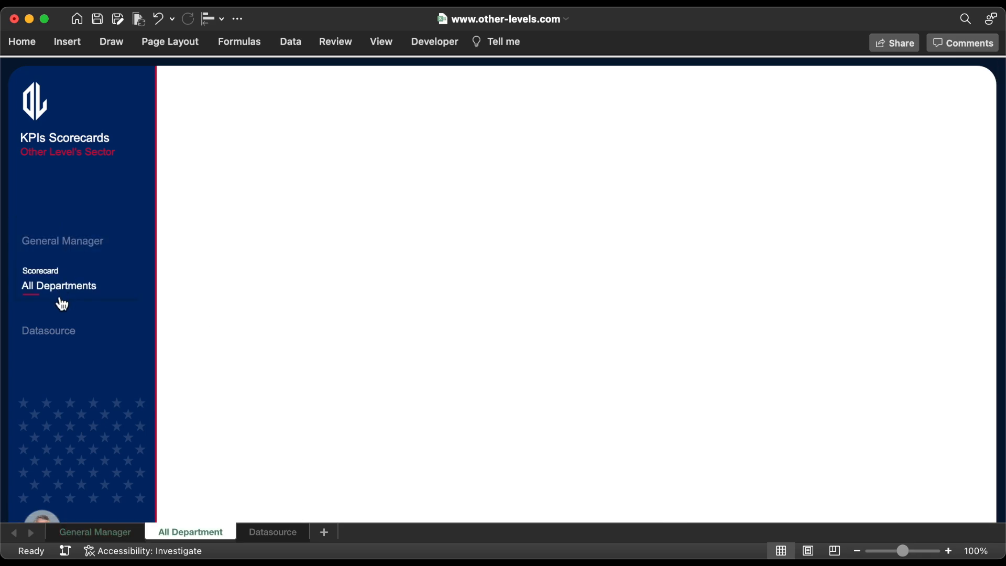
pyautogui.click(55, 333)
pyautogui.click(65, 243)
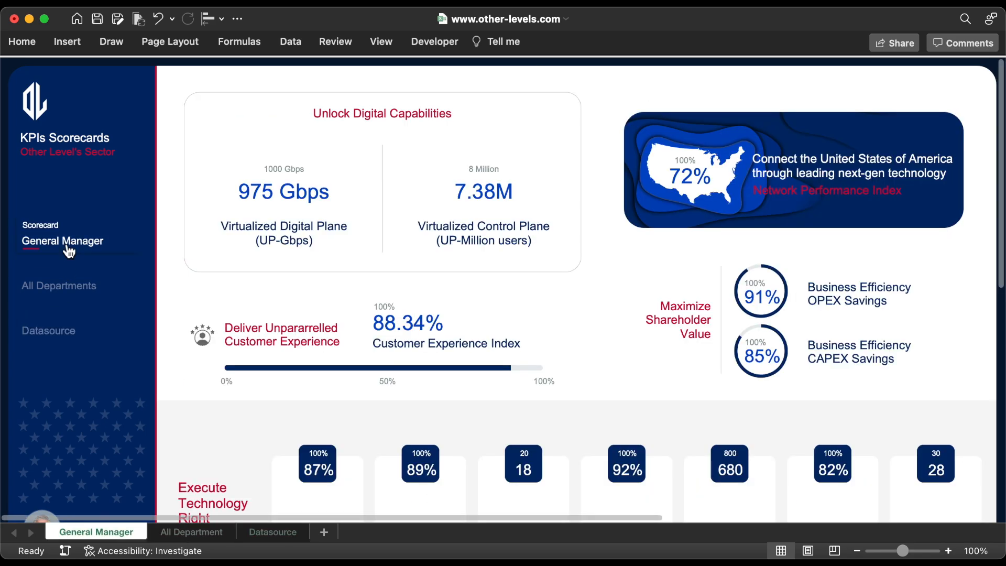
# On the All Departments sheet, copy the KPIs Scorecards title onto the blank white area and make the copy's text black.
pyautogui.click(65, 298)
pyautogui.click(94, 136)
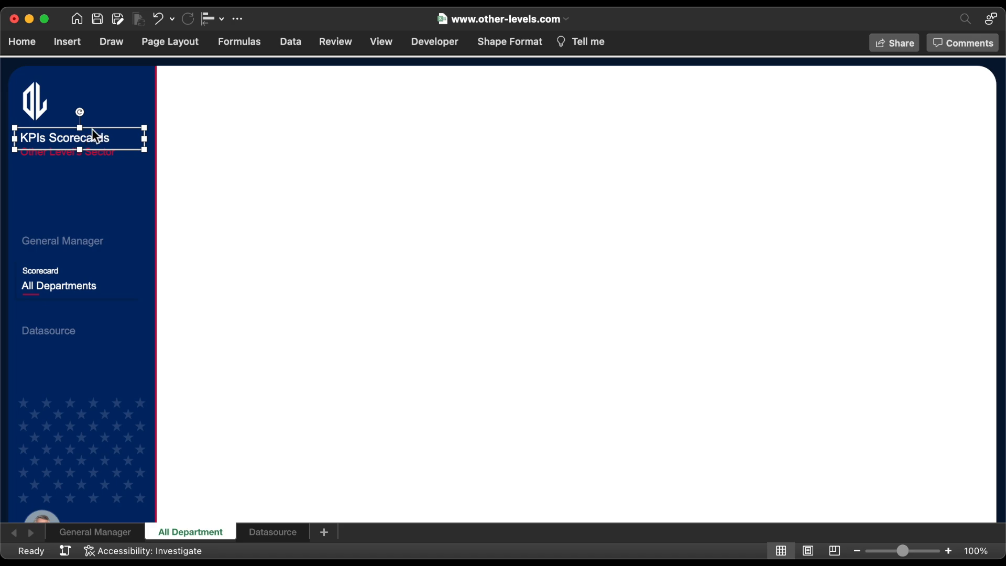
pyautogui.moveTo(93, 131); pyautogui.dragTo(281, 111)
pyautogui.click(27, 43)
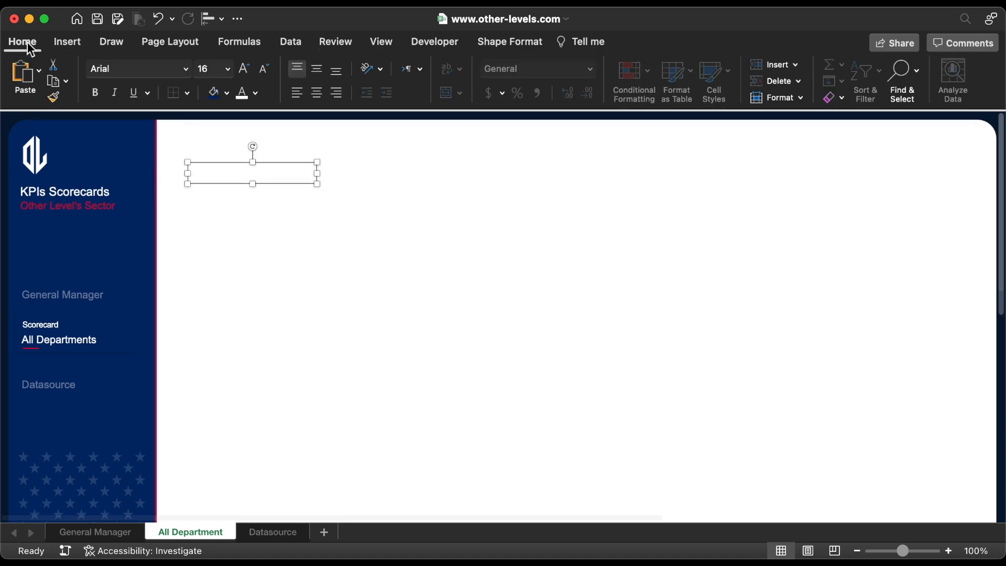
pyautogui.click(256, 91)
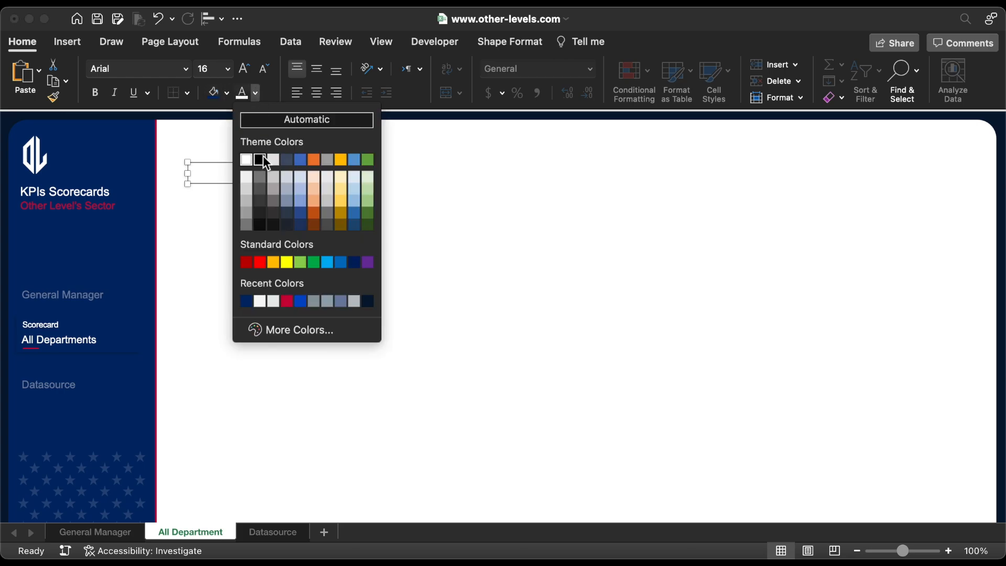
pyautogui.click(263, 156)
# Show the formula bar and replace the copied title's text with a link to CFG's Transformation initiatives cell, =Datasource!E37.
pyautogui.click(385, 45)
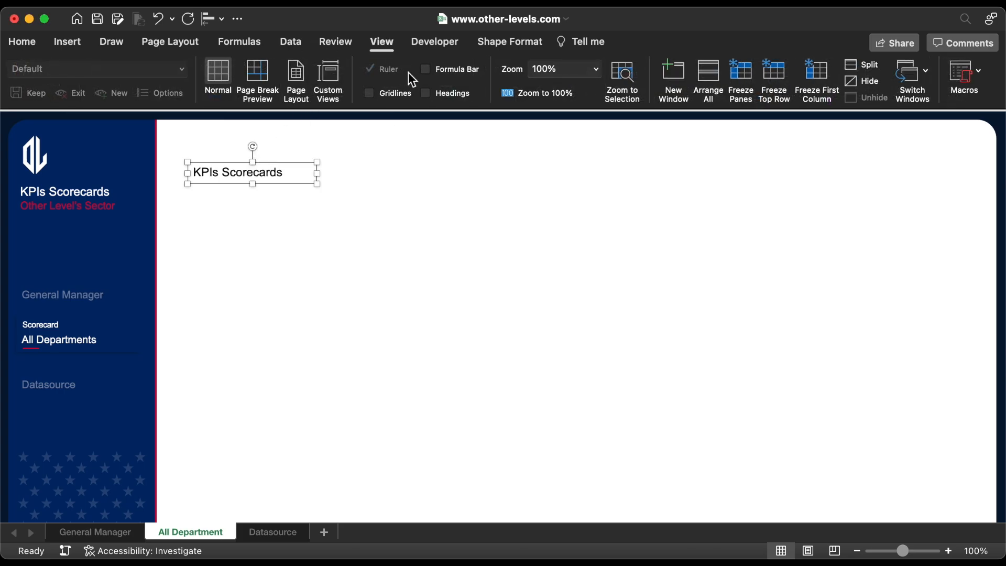
pyautogui.click(426, 68)
pyautogui.doubleClick(242, 189)
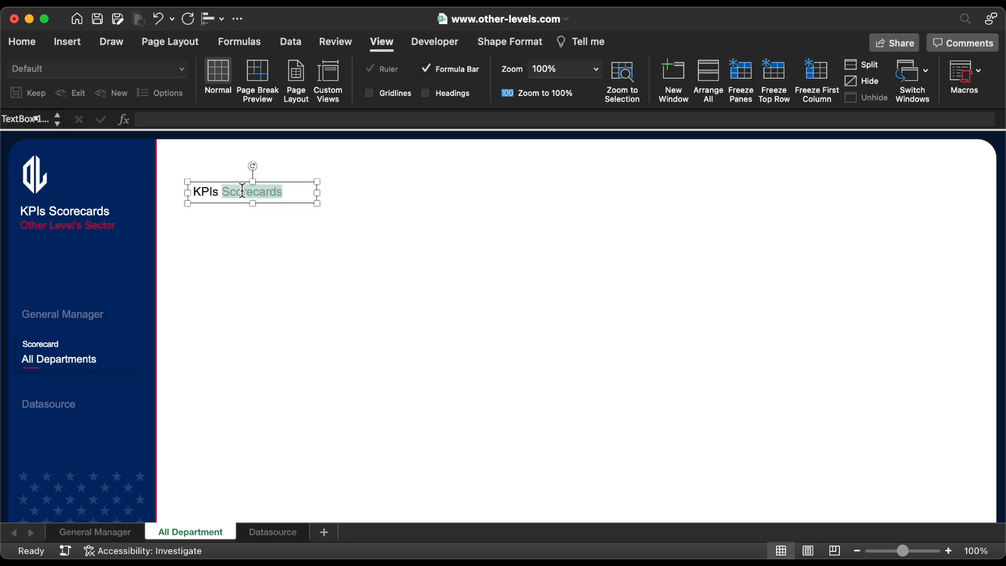
pyautogui.press('super+a')
pyautogui.press('BackSpace')
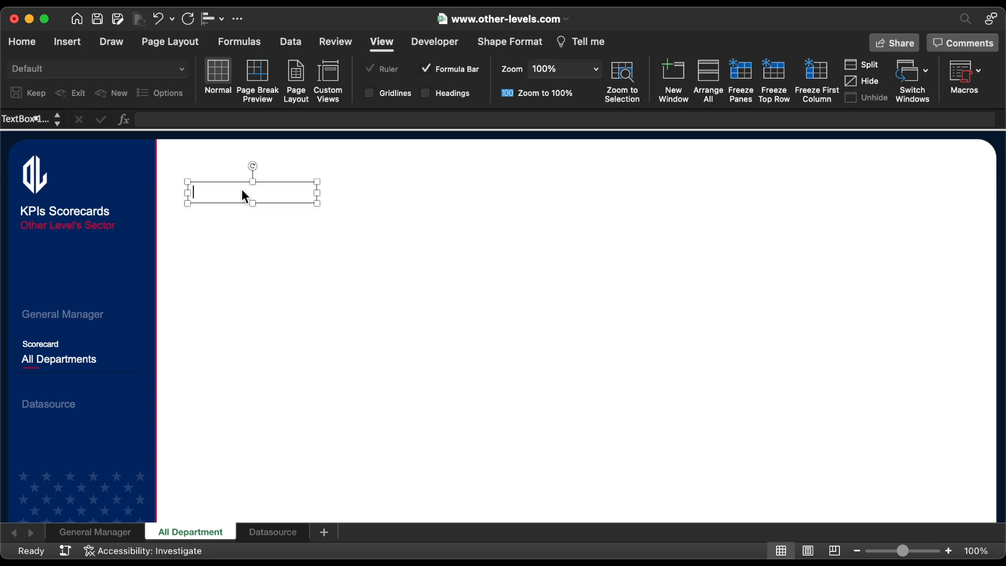
pyautogui.click(237, 118)
pyautogui.write('=')
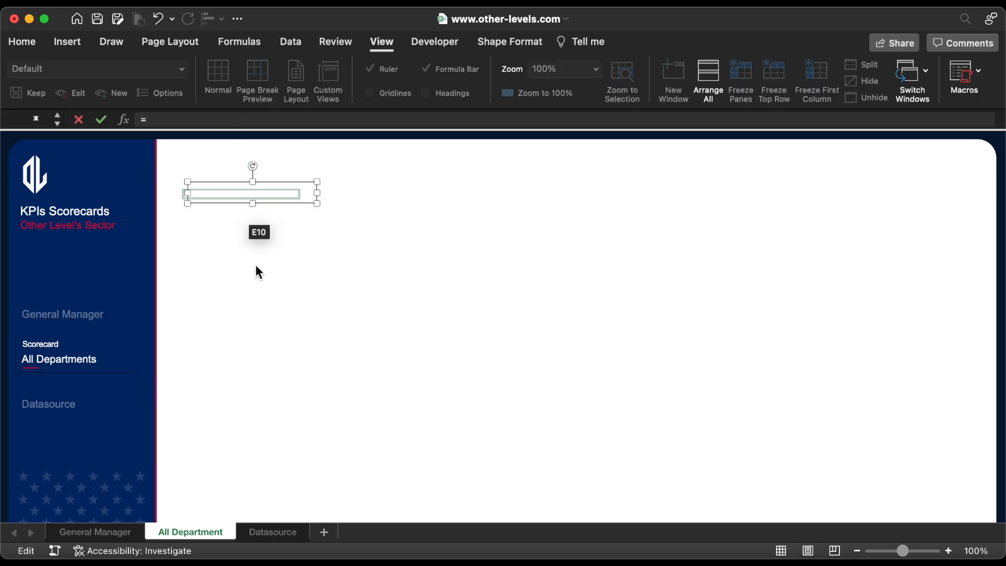
pyautogui.click(274, 532)
pyautogui.moveTo(258, 494); pyautogui.dragTo(213, 393)
pyautogui.click(212, 392)
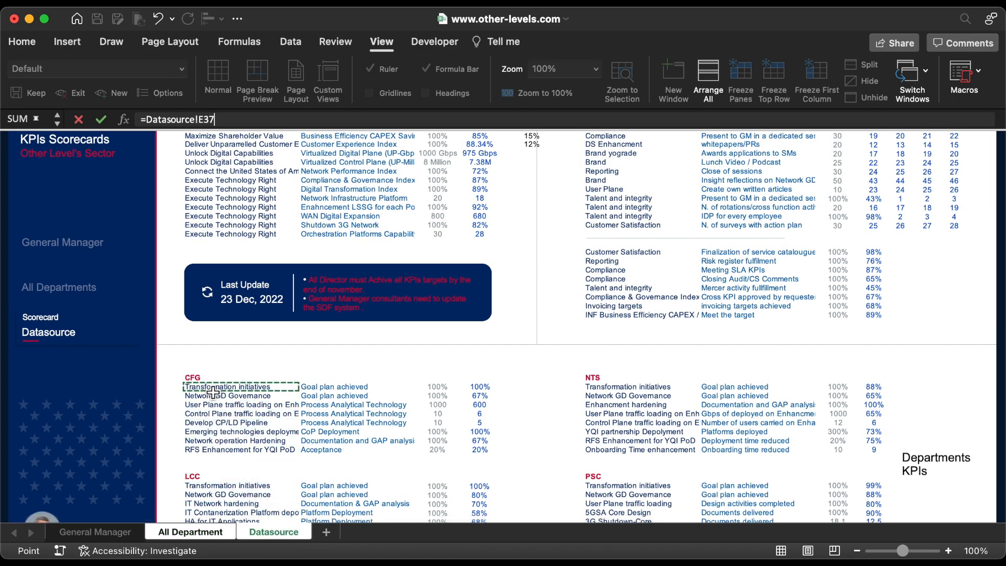
pyautogui.press('Return')
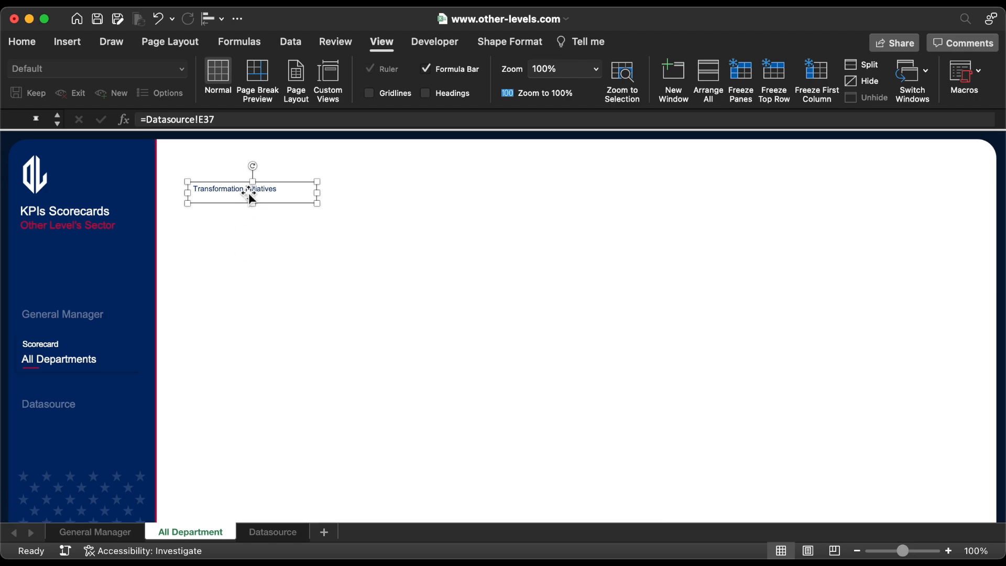
# Duplicate the Transformation initiatives text box directly below itself and link the copy to =Datasource!F37.
pyautogui.moveTo(250, 196); pyautogui.dragTo(285, 194)
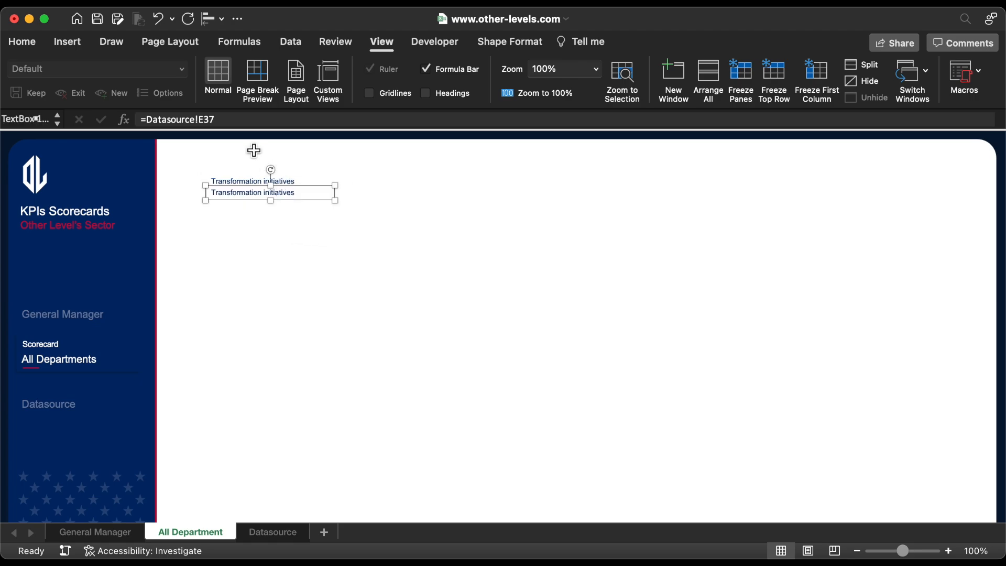
pyautogui.tripleClick(239, 120)
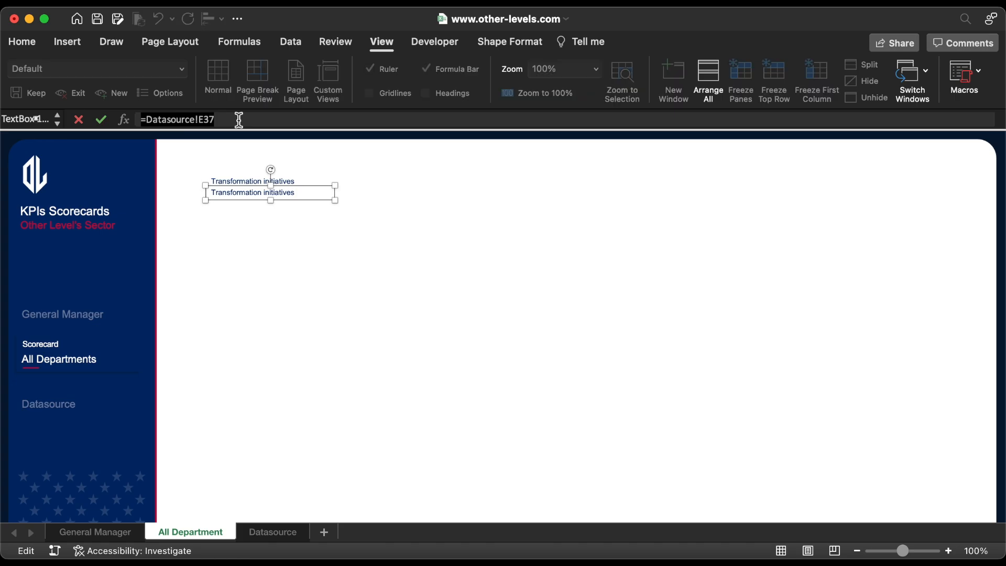
pyautogui.write('=')
pyautogui.click(268, 529)
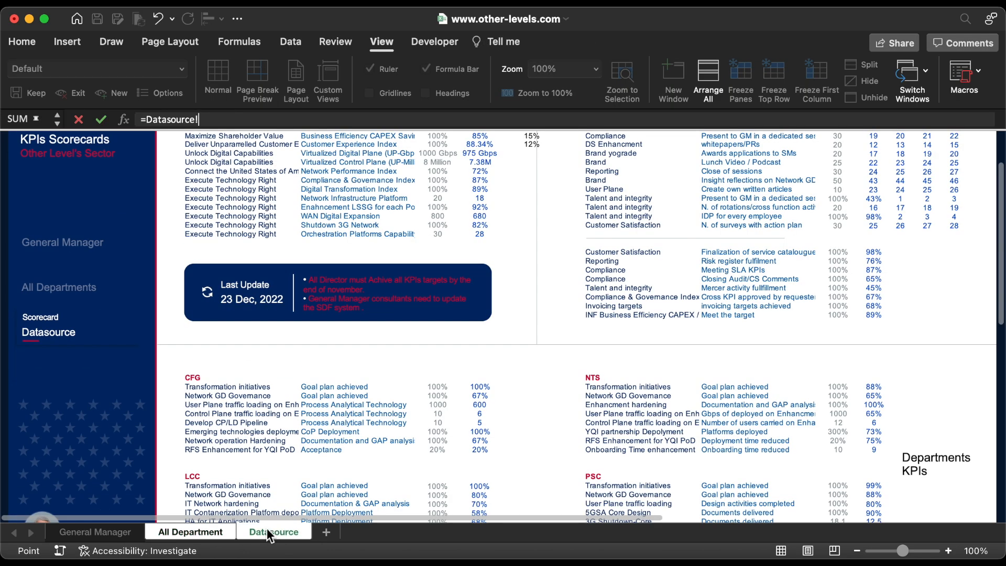
pyautogui.click(330, 390)
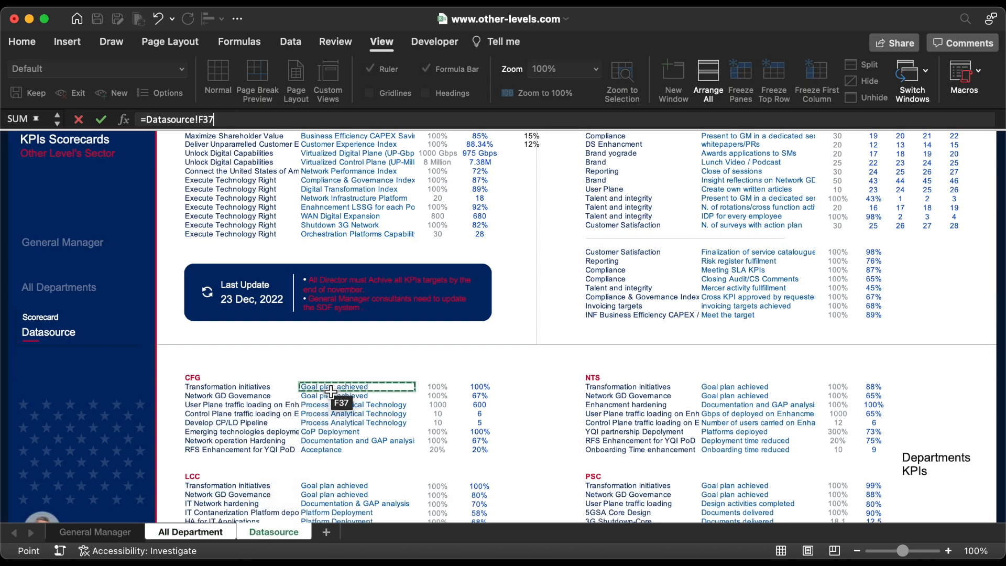
pyautogui.press('Return')
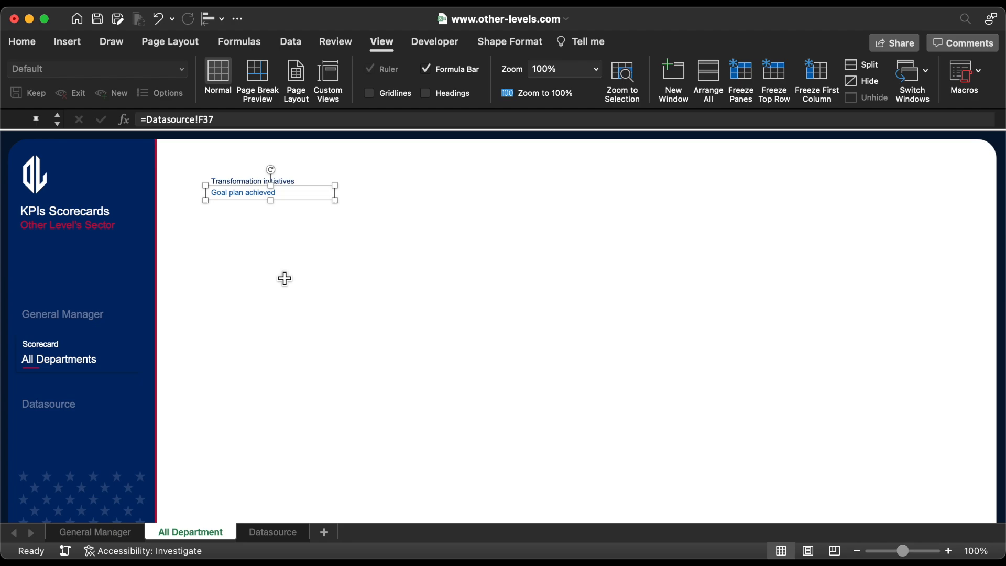
# Duplicate the two text boxes to the right and link the original upper box to =Datasource!G37.
pyautogui.keyDown('shift'); pyautogui.click(239, 181); pyautogui.keyUp('shift')
pyautogui.moveTo(236, 182); pyautogui.dragTo(332, 182)
pyautogui.click(272, 184)
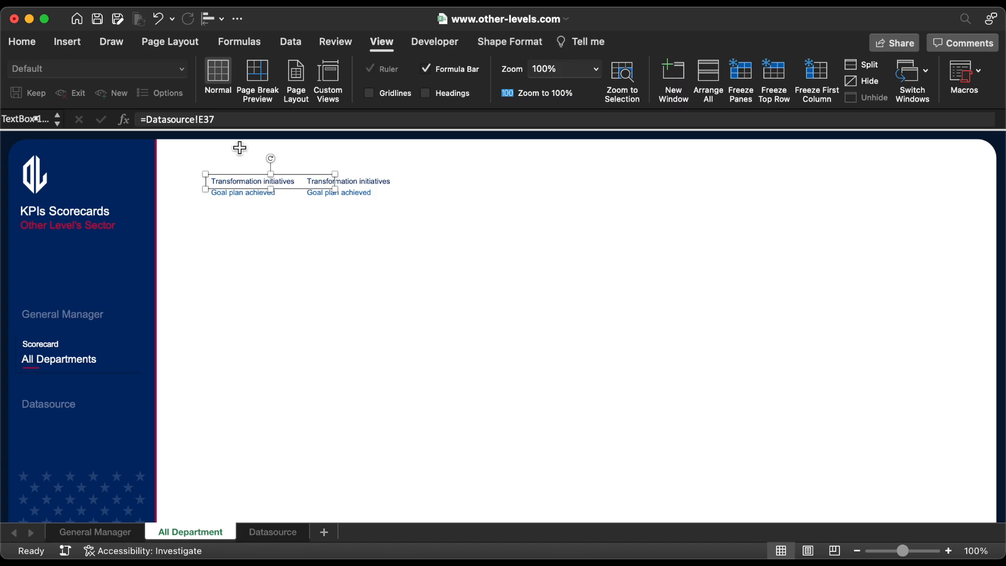
pyautogui.tripleClick(235, 120)
pyautogui.write('=')
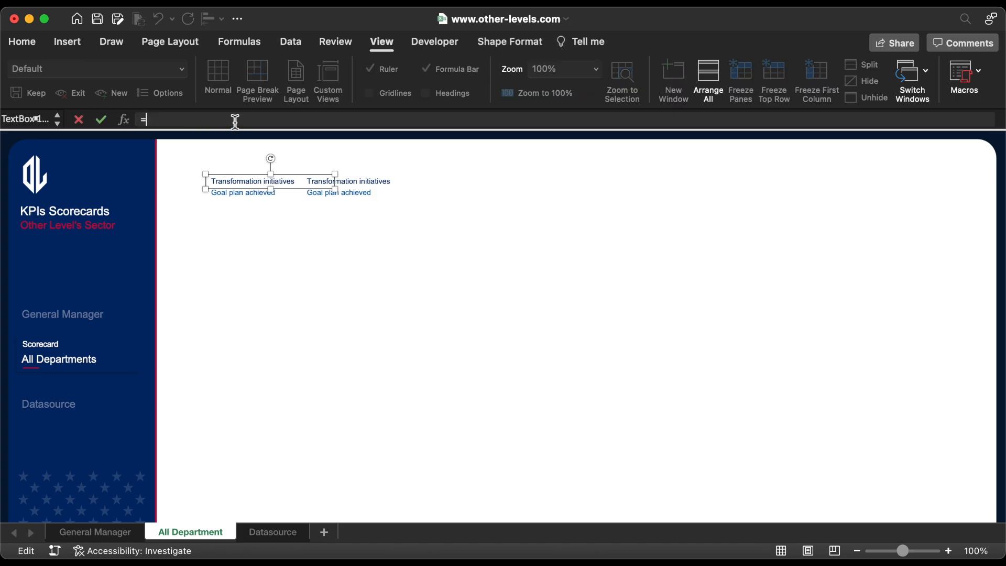
pyautogui.click(268, 530)
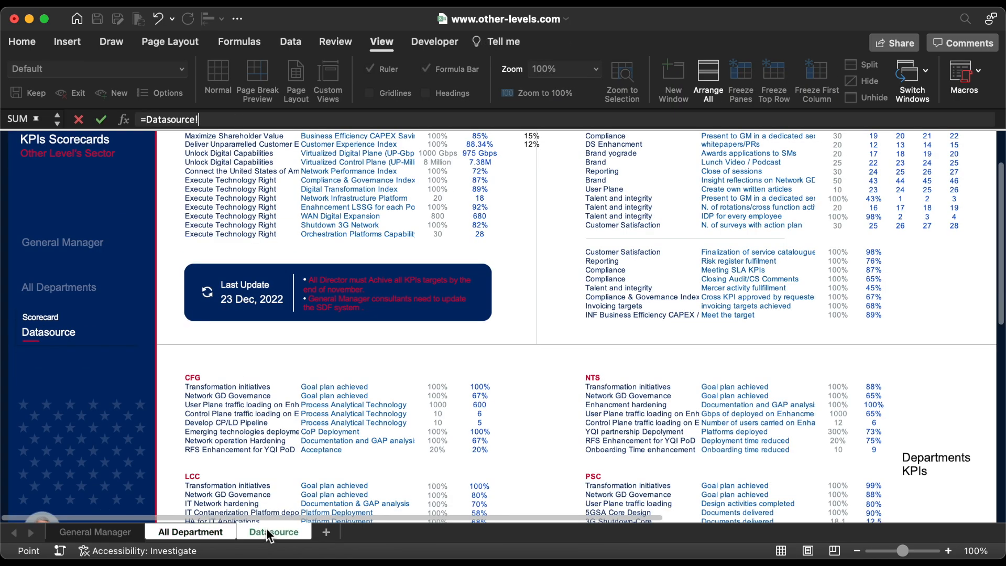
pyautogui.click(436, 389)
pyautogui.press('Return')
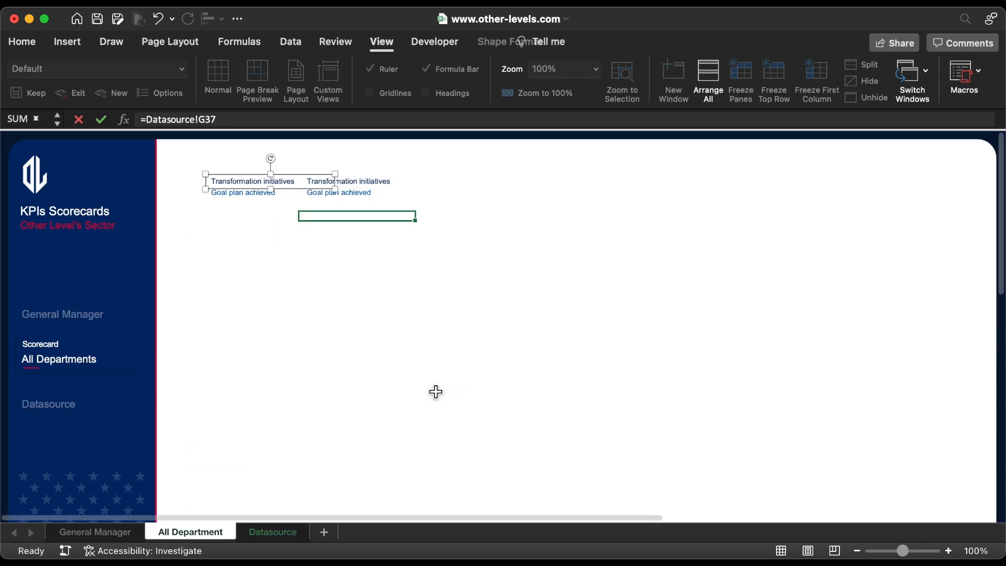
# Link the original lower Goal plan achieved text box to =Datasource!H37.
pyautogui.click(257, 195)
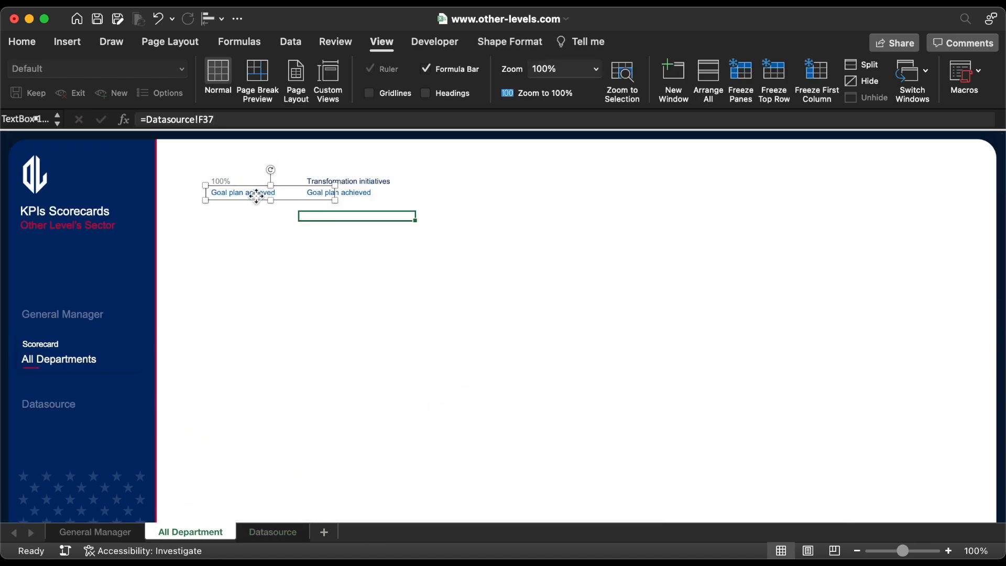
pyautogui.tripleClick(227, 125)
pyautogui.write('=')
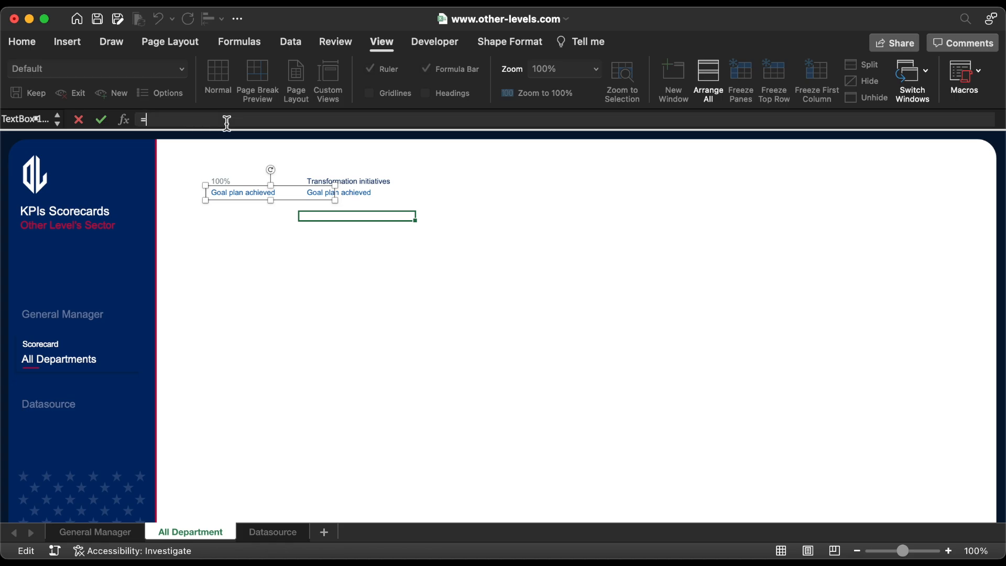
pyautogui.click(276, 532)
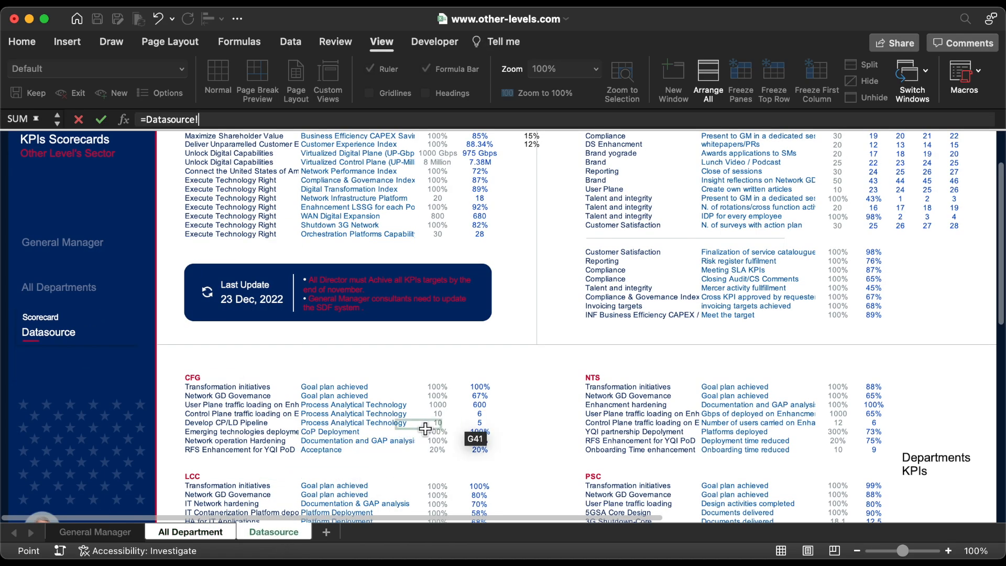
pyautogui.click(480, 392)
pyautogui.press('Return')
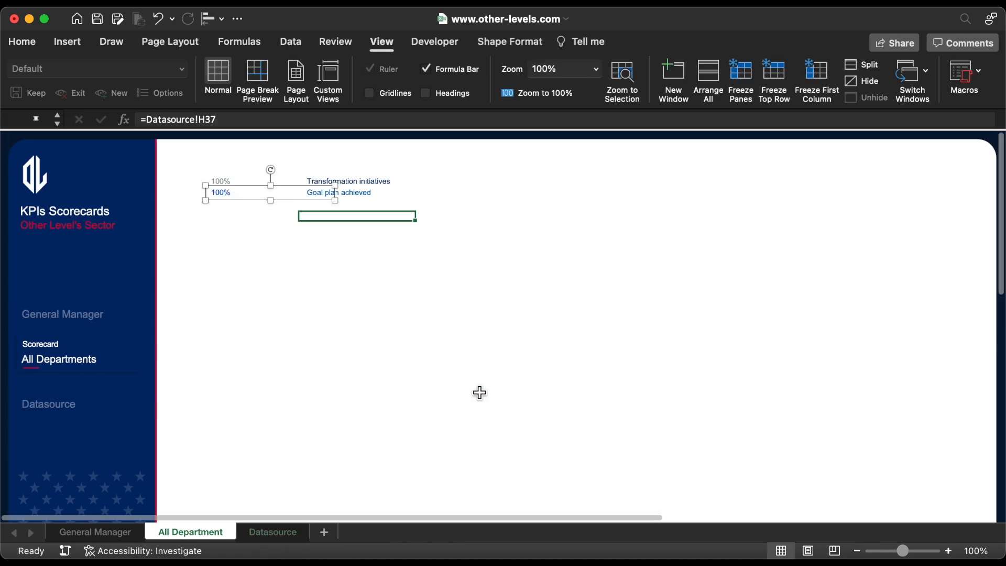
# Narrow both percentage text boxes to fit their values and centre their text vertically and horizontally.
pyautogui.keyDown('shift'); pyautogui.click(231, 181); pyautogui.keyUp('shift')
pyautogui.click(532, 42)
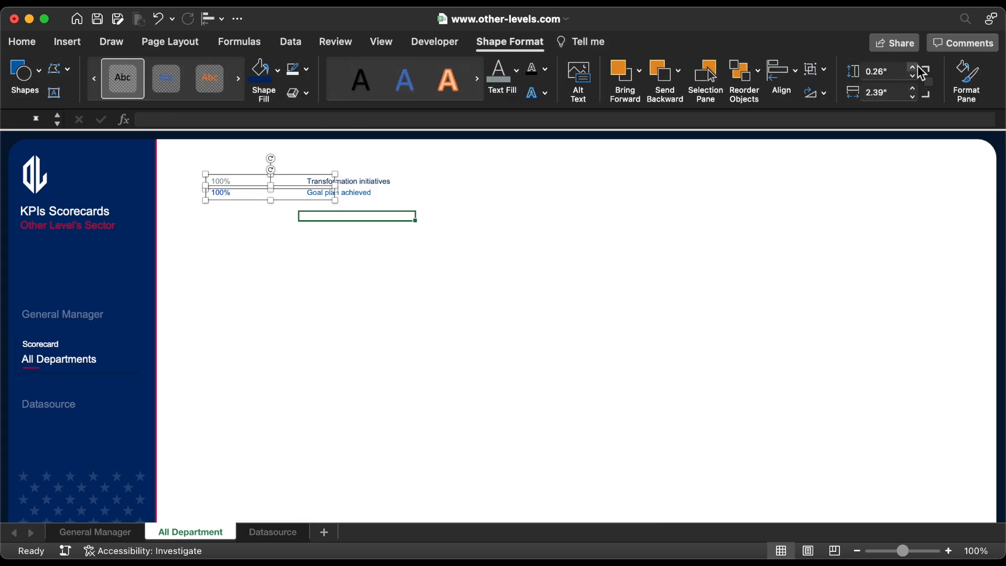
pyautogui.click(913, 97)
pyautogui.click(914, 96)
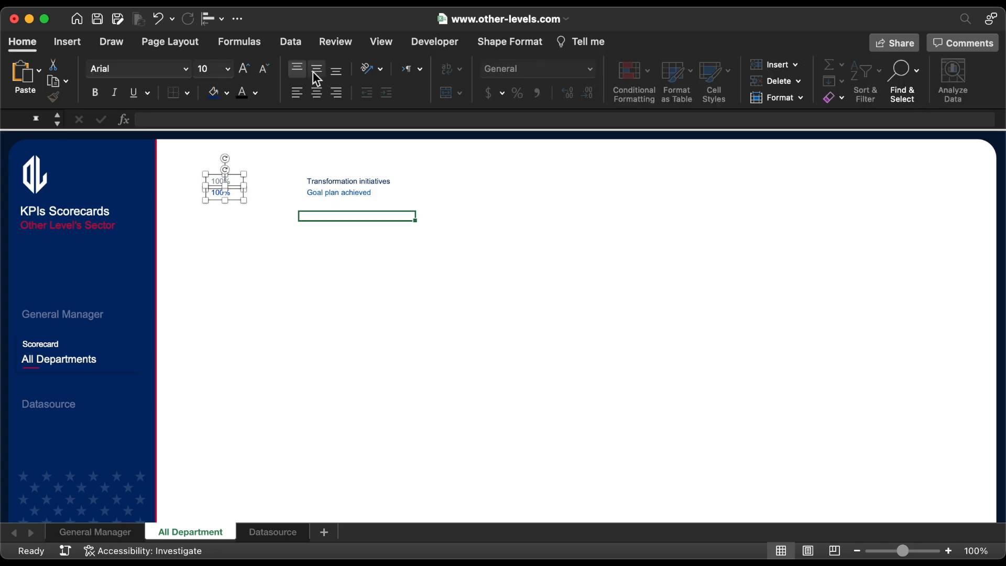
pyautogui.click(317, 70)
pyautogui.click(317, 93)
# Move the Transformation initiatives and Goal plan achieved labels beside the percentages, and reduce the upper grey percentage to 9 pt.
pyautogui.click(339, 185)
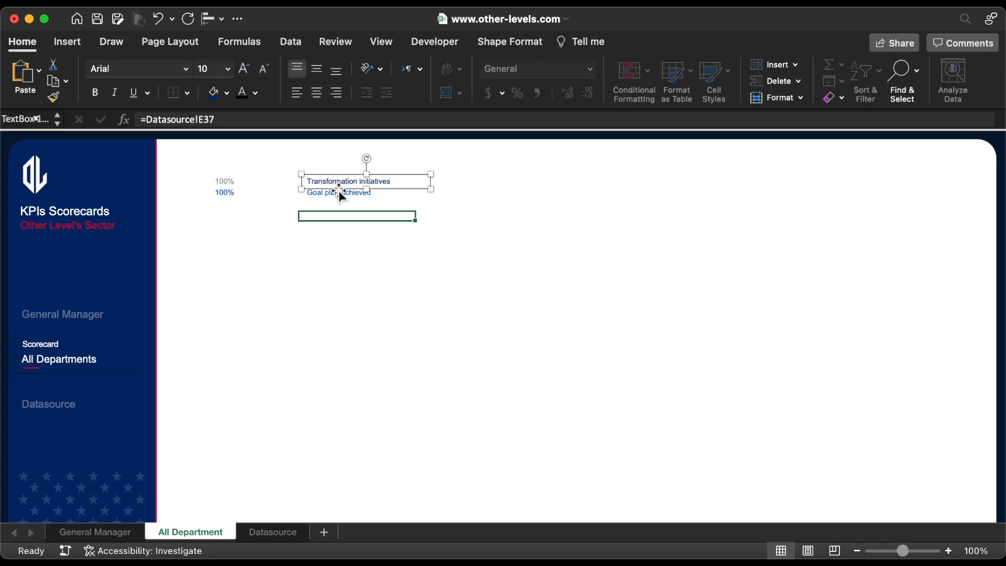
pyautogui.keyDown('shift'); pyautogui.click(341, 195); pyautogui.keyUp('shift')
pyautogui.moveTo(344, 195); pyautogui.dragTo(281, 195)
pyautogui.click(224, 182)
pyautogui.click(264, 67)
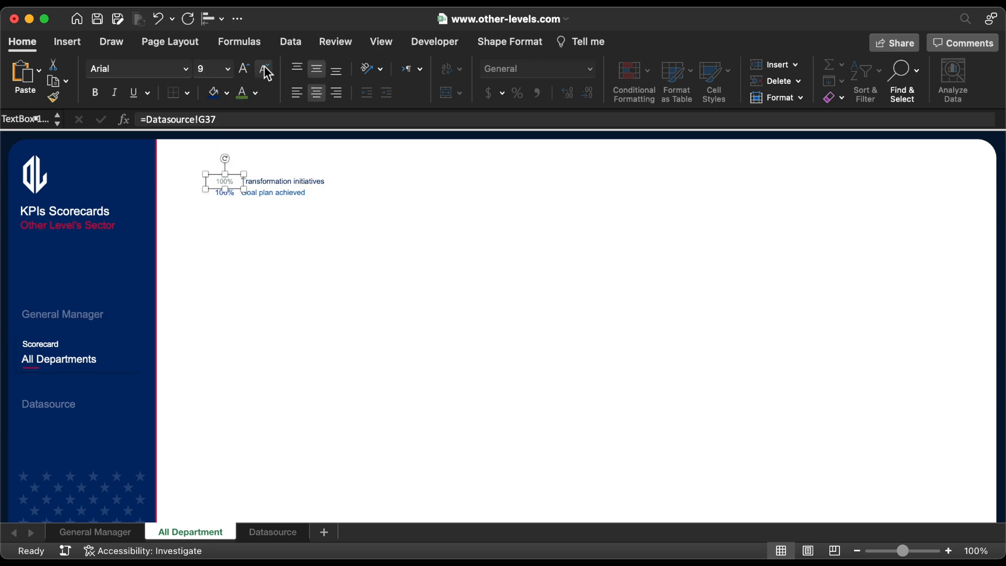
# Set the lower percentage to 12 pt and apply the copied green hex code as its text colour.
pyautogui.click(229, 68)
pyautogui.click(228, 167)
pyautogui.click(255, 93)
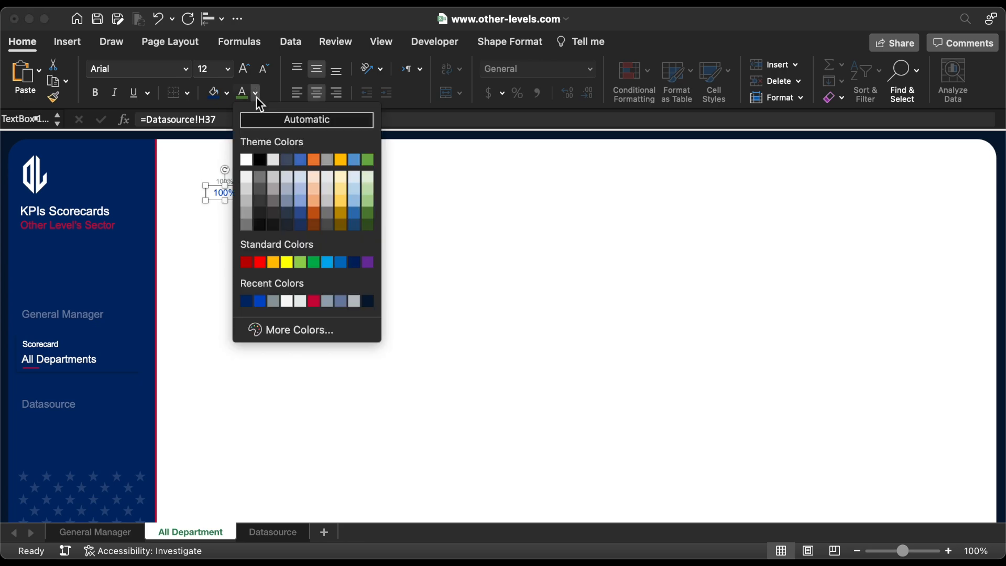
pyautogui.click(301, 334)
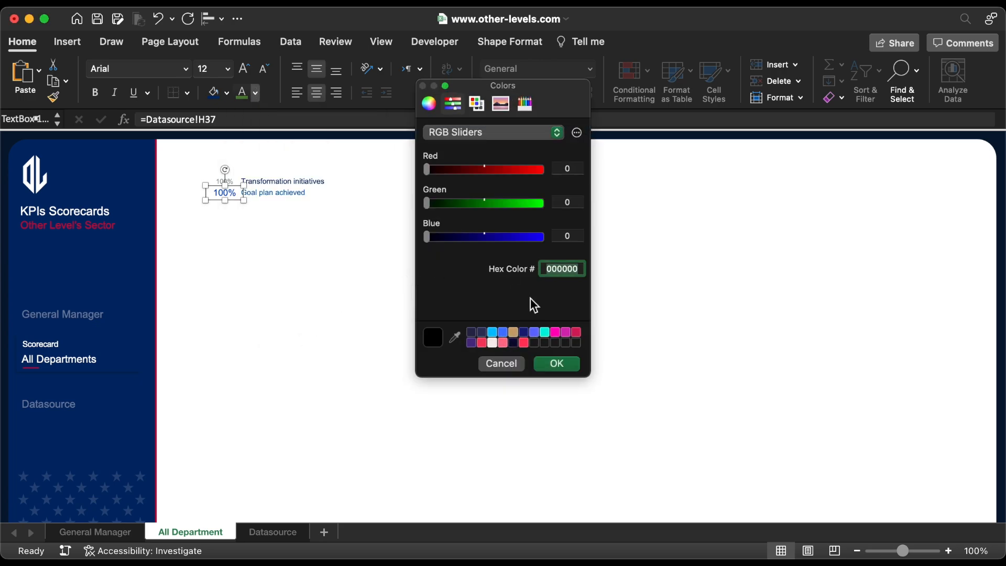
pyautogui.press('super+v')
pyautogui.click(558, 364)
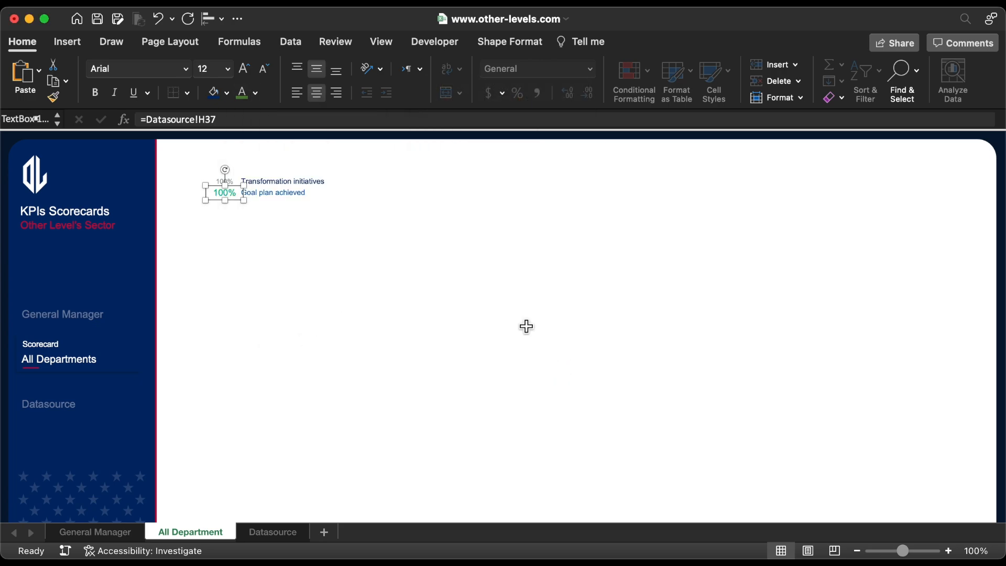
# Set the Transformation initiatives label to 12 pt with the recently used navy text colour.
pyautogui.click(286, 177)
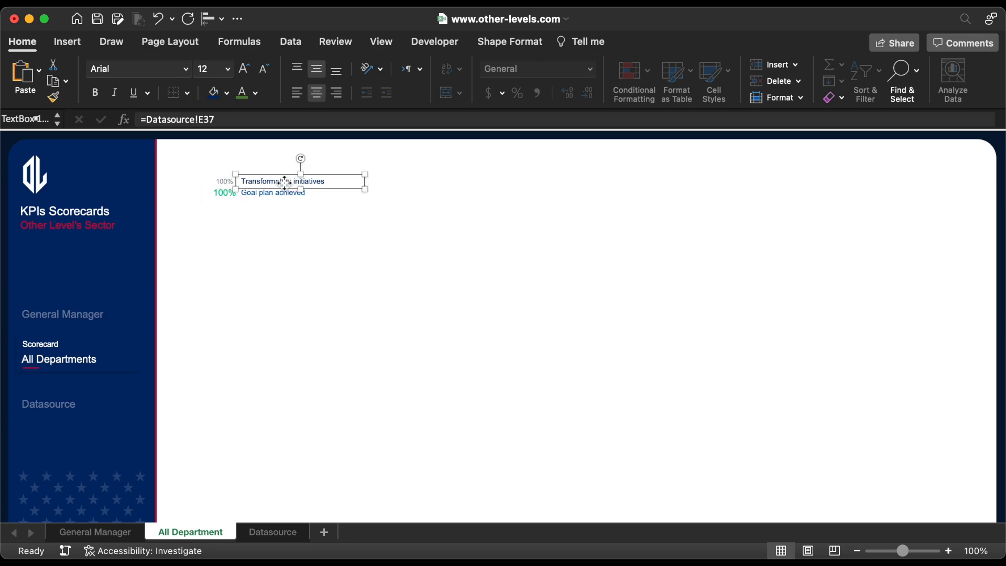
pyautogui.click(228, 68)
pyautogui.click(226, 169)
pyautogui.click(256, 93)
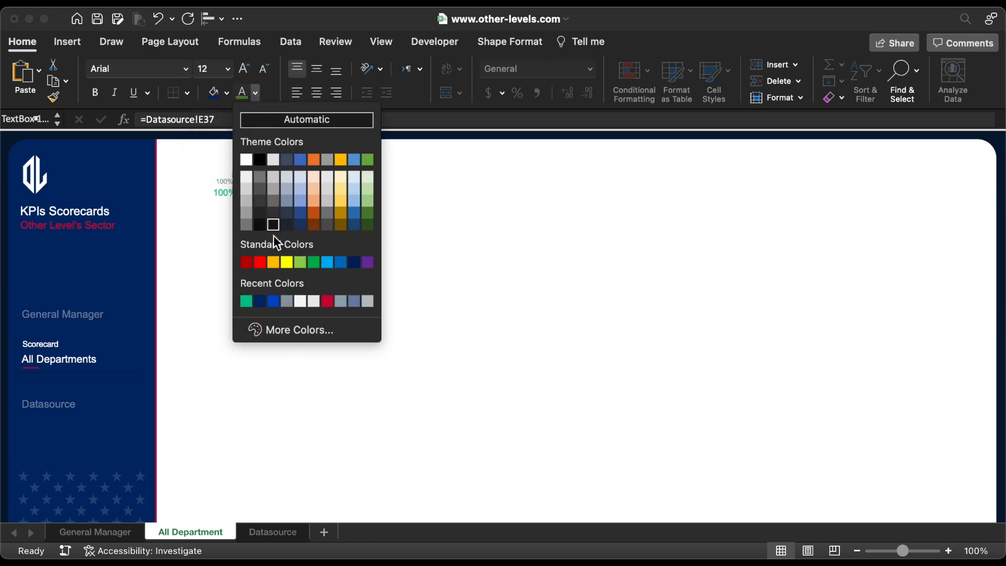
pyautogui.click(261, 302)
# Give the Goal plan achieved label the recently used blue text colour and a font size of 10.5 pt.
pyautogui.click(280, 199)
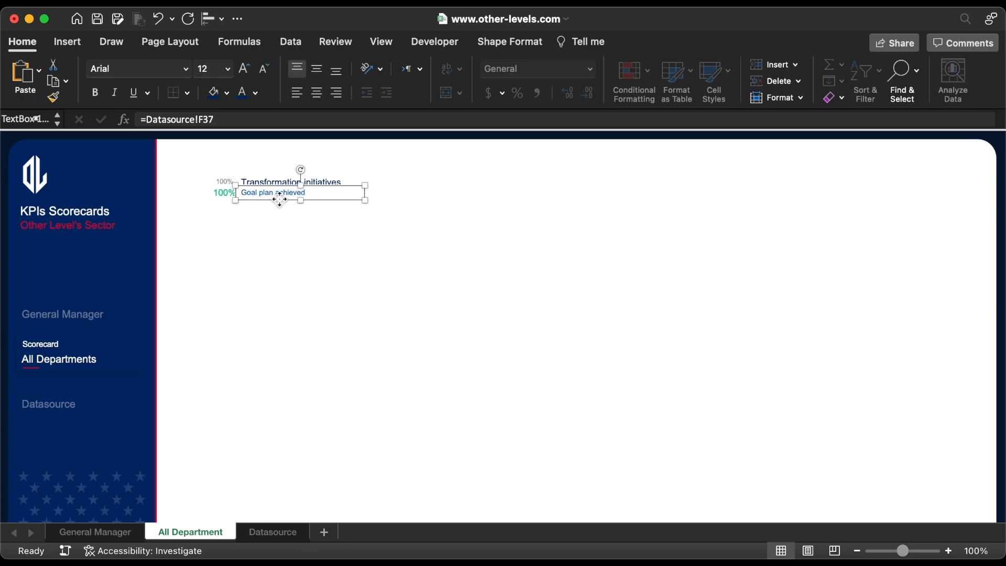
pyautogui.click(256, 94)
pyautogui.click(271, 297)
pyautogui.click(220, 73)
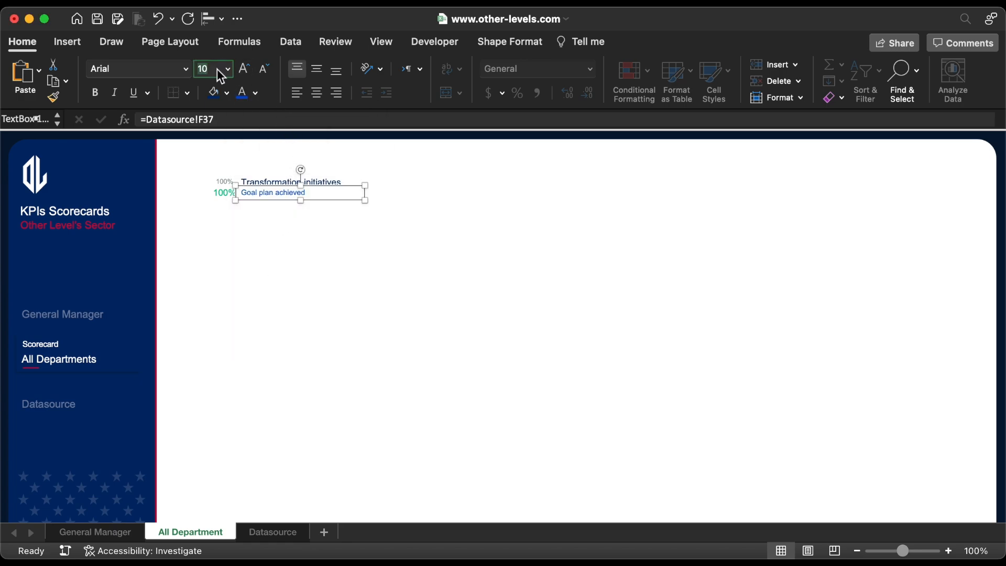
pyautogui.write('10.5')
pyautogui.press('Return')
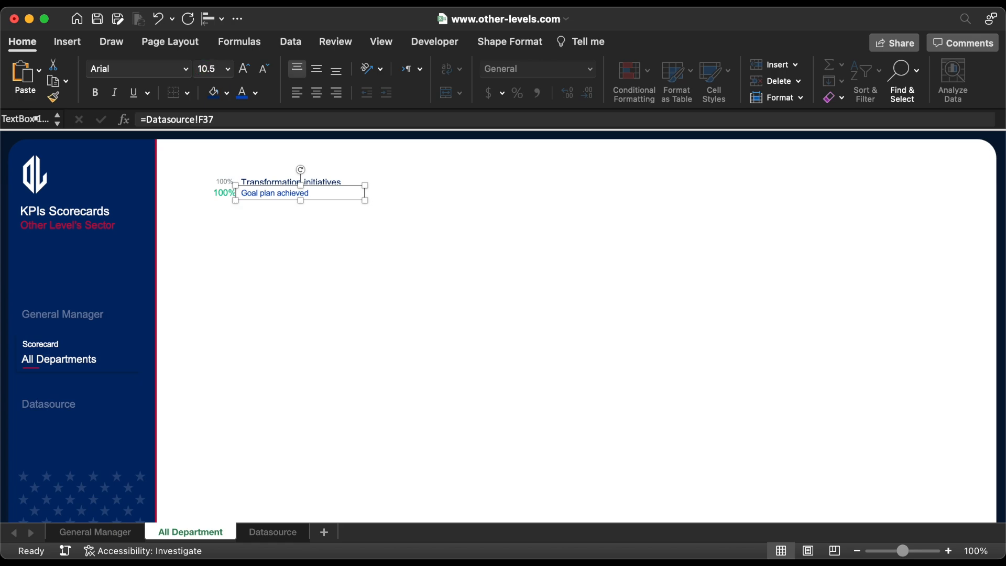
# Group the two percentage text boxes with the Transformation initiatives and Goal plan achieved labels.
pyautogui.keyDown('shift'); pyautogui.click(227, 188); pyautogui.keyUp('shift')
pyautogui.click(264, 192)
pyautogui.keyDown('shift'); pyautogui.click(276, 183); pyautogui.keyUp('shift')
pyautogui.keyDown('shift'); pyautogui.click(226, 182); pyautogui.keyUp('shift')
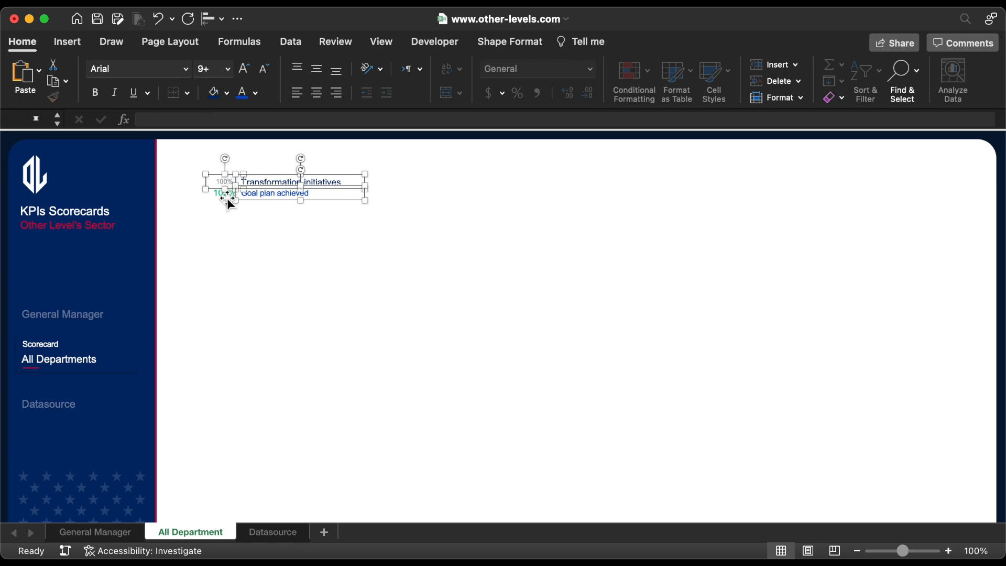
pyautogui.rightClick(228, 199)
pyautogui.moveTo(367, 263)
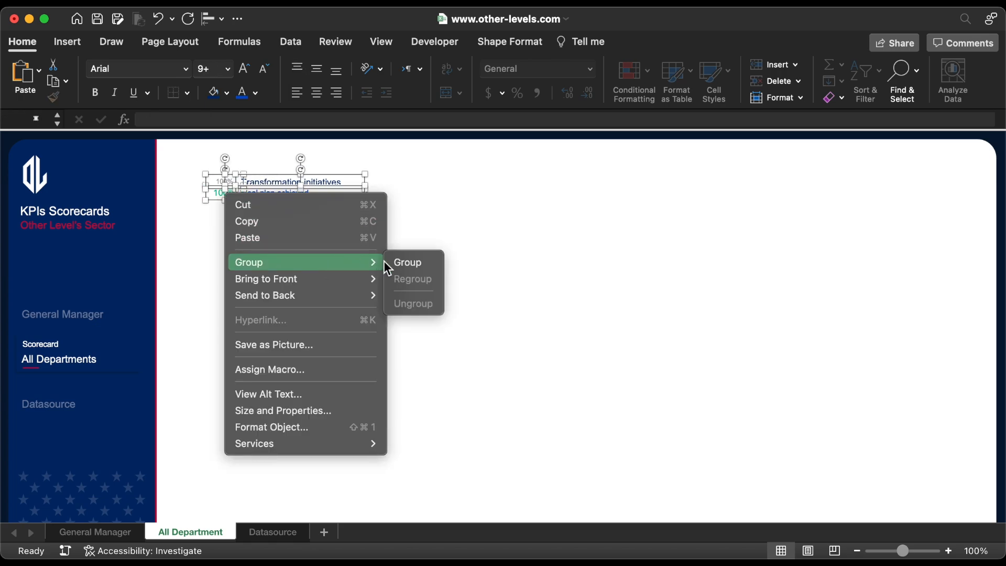
pyautogui.click(414, 263)
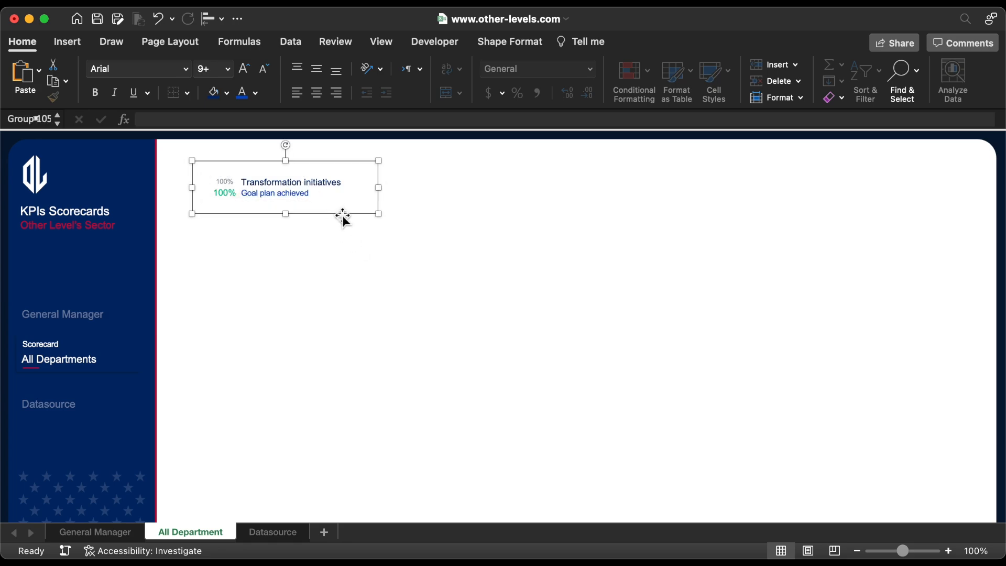
# Duplicate the KPI group down the sheet to form an evenly spaced column of eight groups.
pyautogui.moveTo(344, 216); pyautogui.dragTo(309, 242)
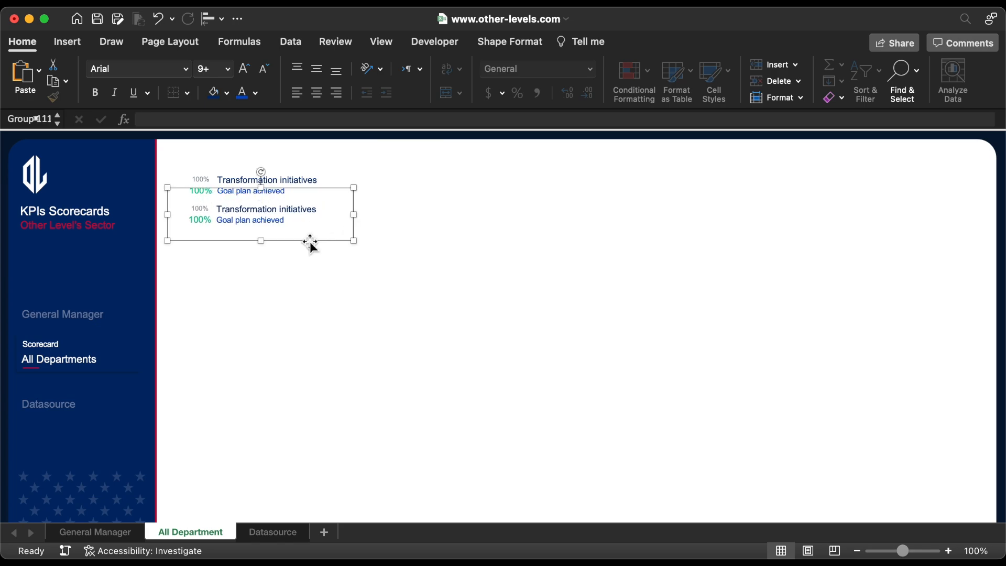
pyautogui.press('super+d')
pyautogui.press('super+d')
pyautogui.press('super+d')
pyautogui.press('super+d')
pyautogui.press('super+d')
pyautogui.press('super+d')
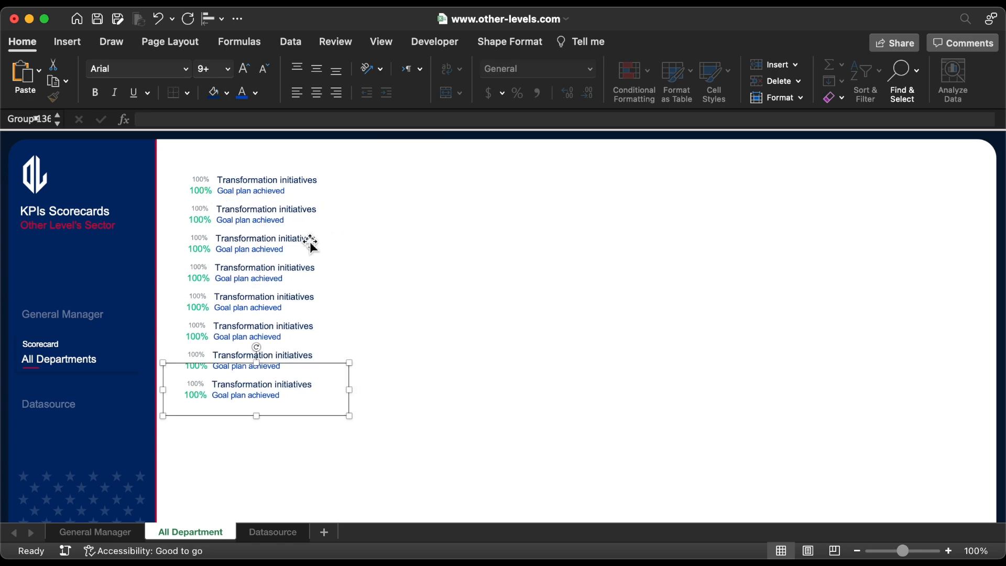
# Link the second group's title to Datasource!E38 and its sub-label to Datasource!F38.
pyautogui.click(271, 209)
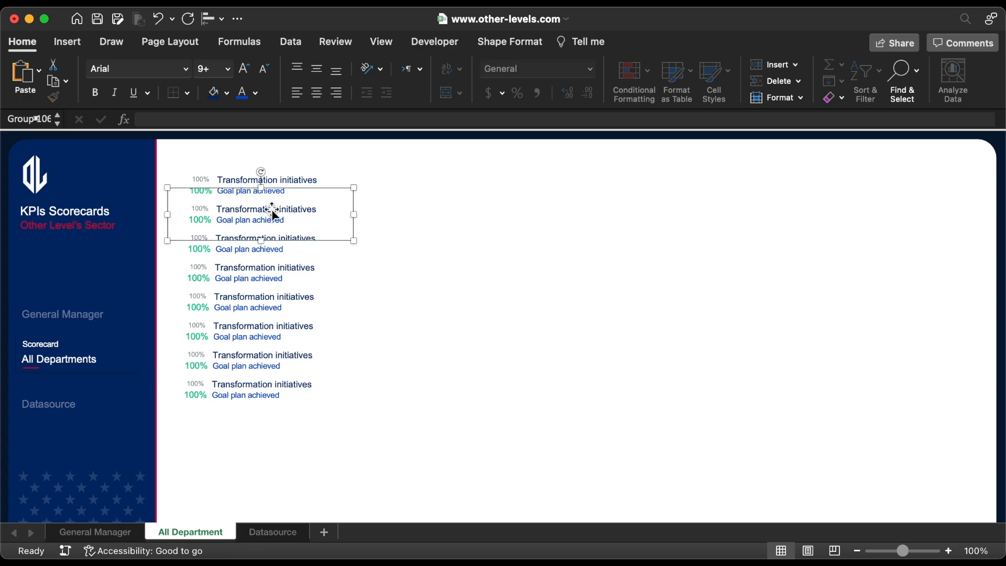
pyautogui.click(272, 210)
pyautogui.click(237, 117)
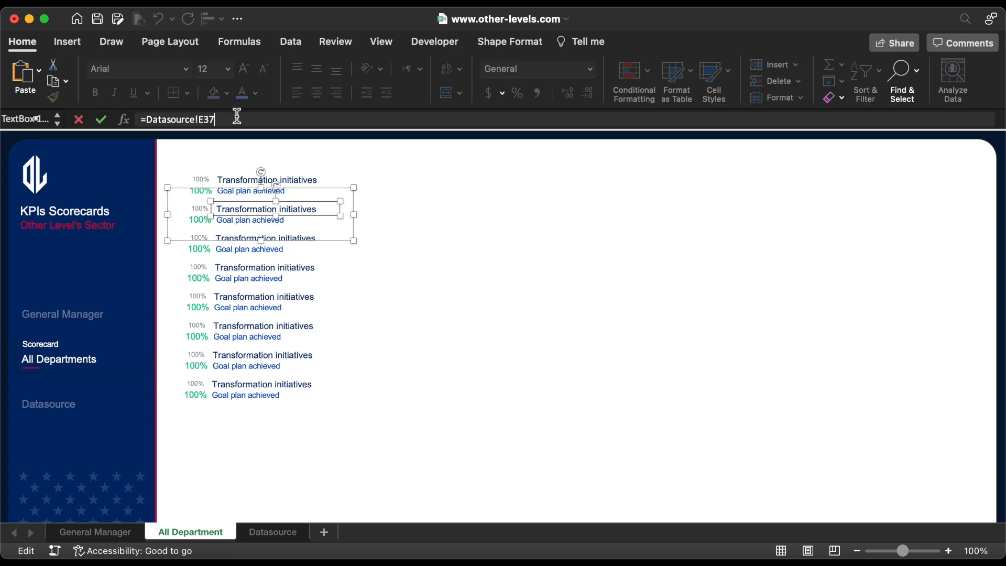
pyautogui.press('Return')
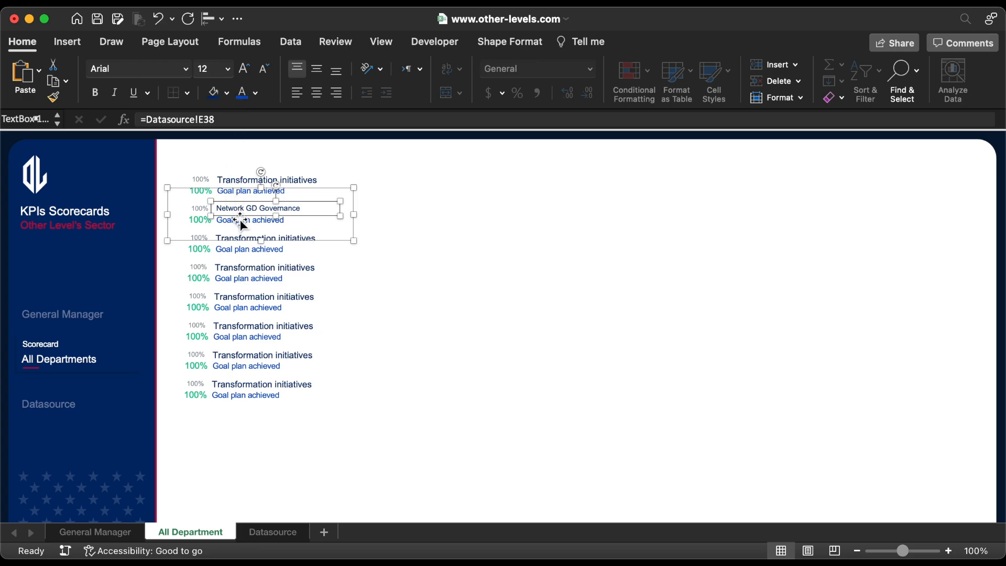
pyautogui.click(240, 219)
pyautogui.click(237, 121)
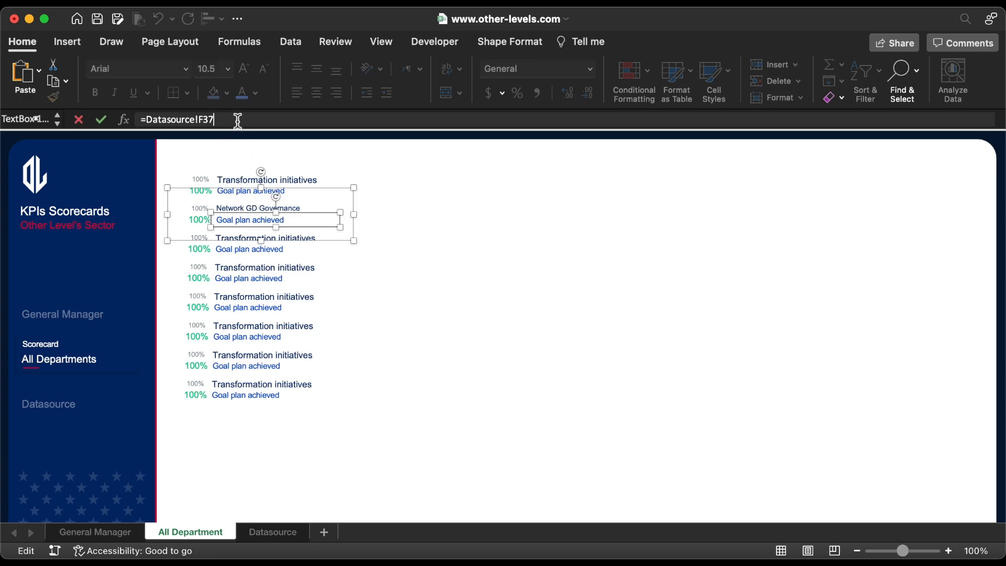
pyautogui.write('7')
pyautogui.press('Return')
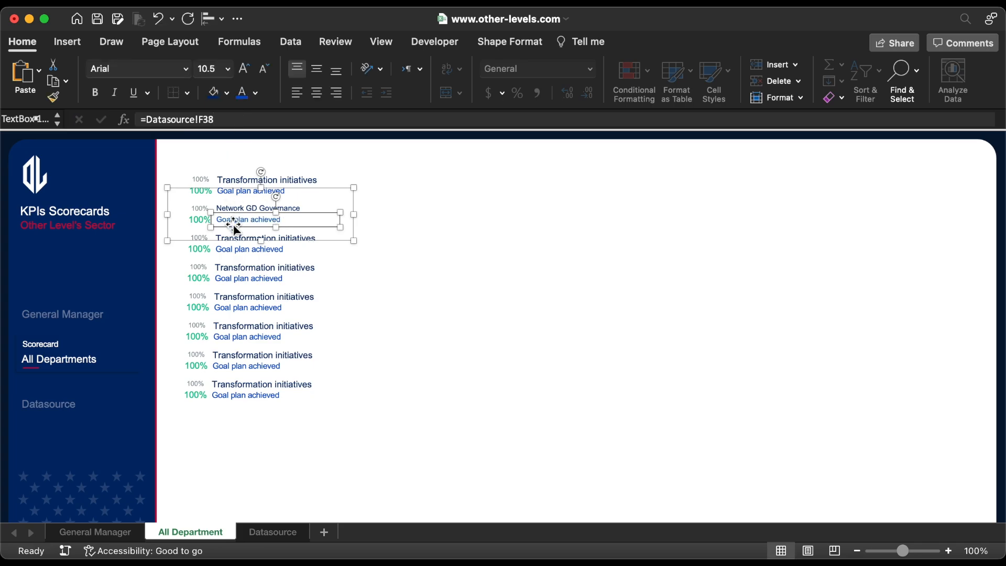
# Link the second group's grey percentage to Datasource!G38 and its green percentage to the matching cell in column H.
pyautogui.click(201, 209)
pyautogui.click(229, 121)
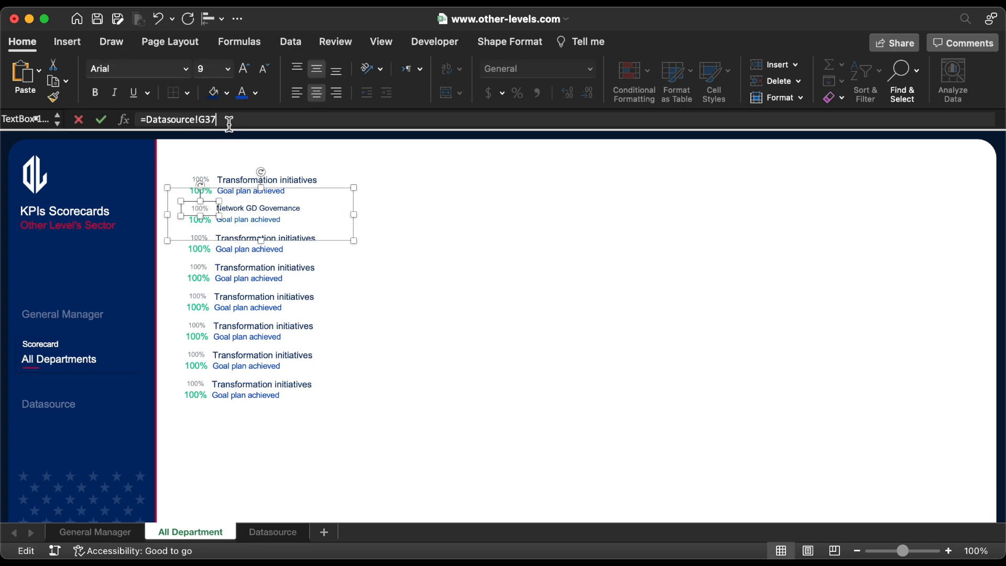
pyautogui.write('8')
pyautogui.press('Return')
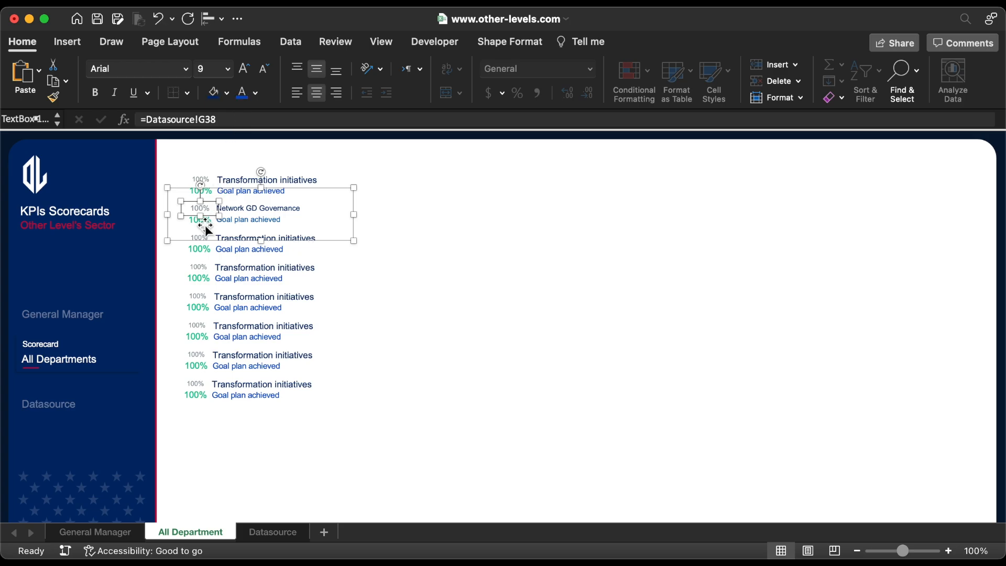
pyautogui.click(200, 220)
pyautogui.click(242, 124)
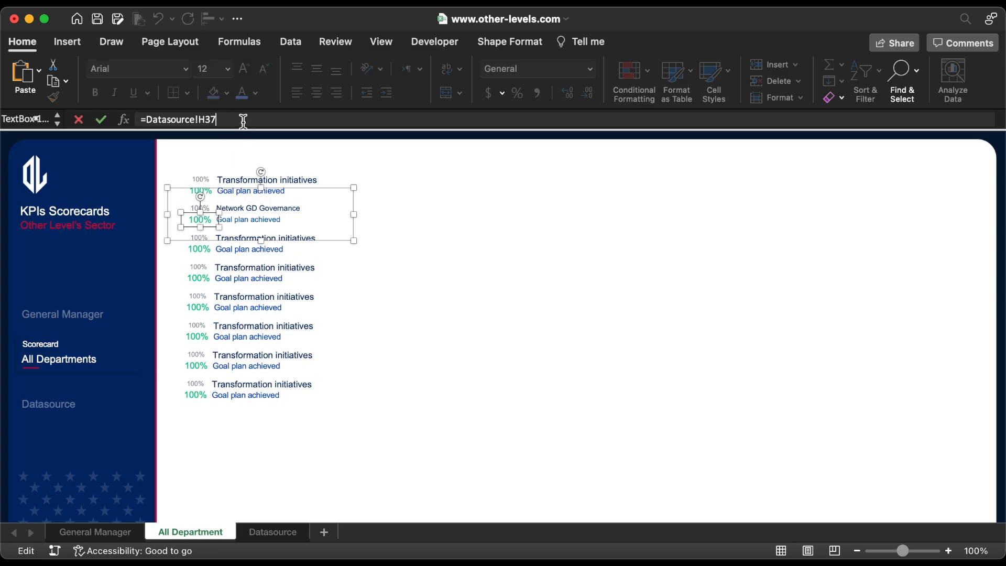
pyautogui.press('Return')
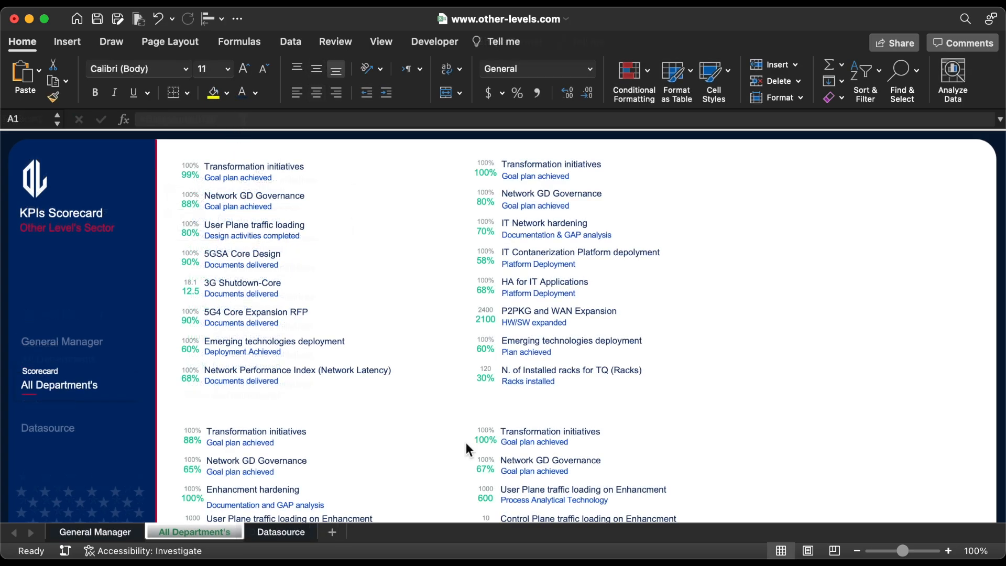
# Add a heading text box beside the first KPI list and link it to the CFG cell, Datasource!F35.
pyautogui.scroll(-5, 467, 442)
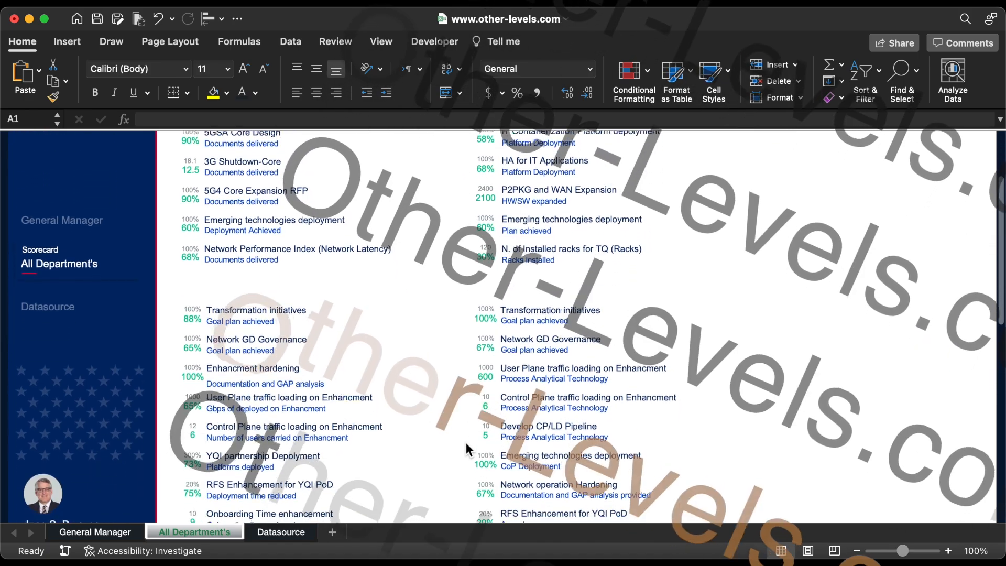
pyautogui.scroll(5, 466, 443)
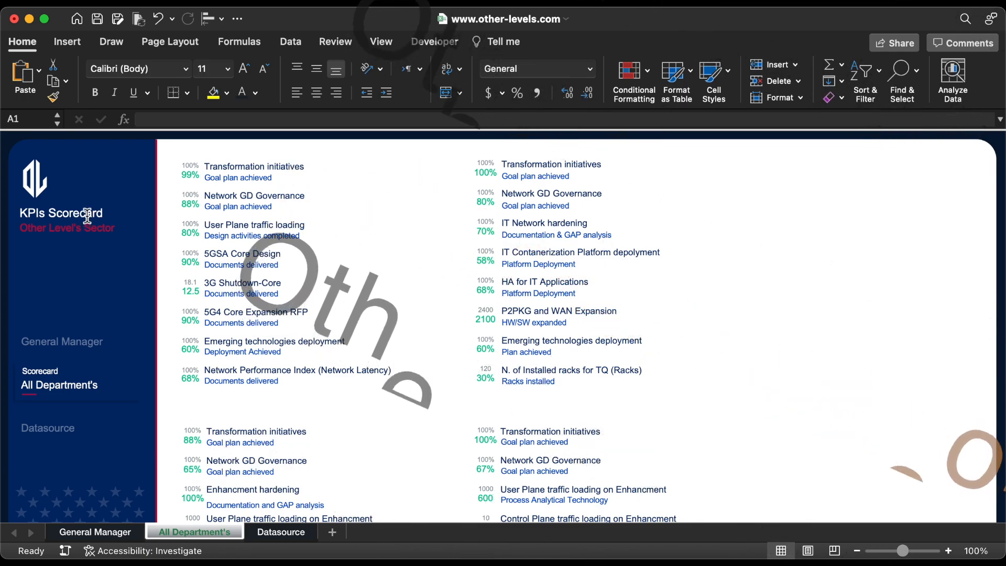
pyautogui.click(83, 227)
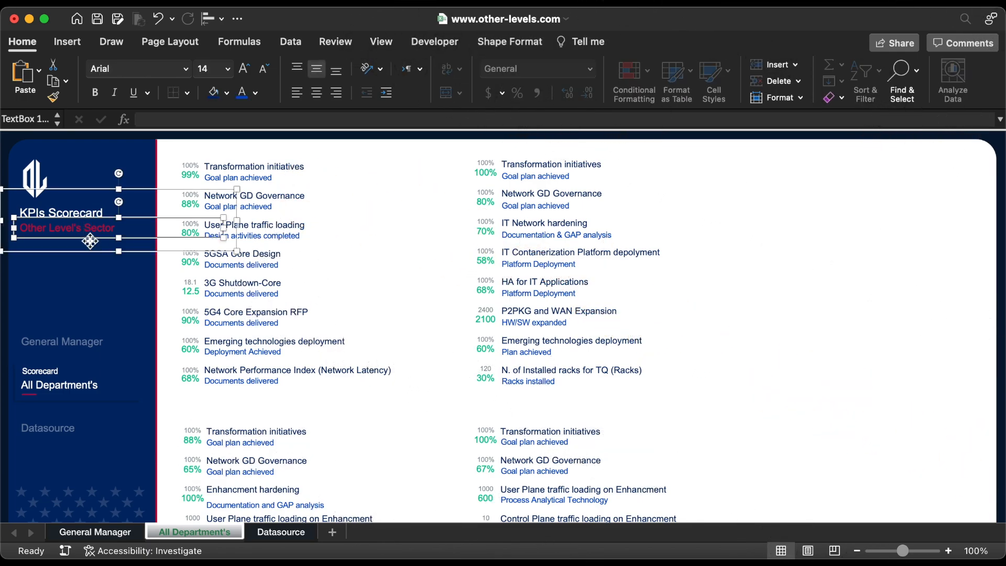
pyautogui.moveTo(371, 181); pyautogui.dragTo(410, 183)
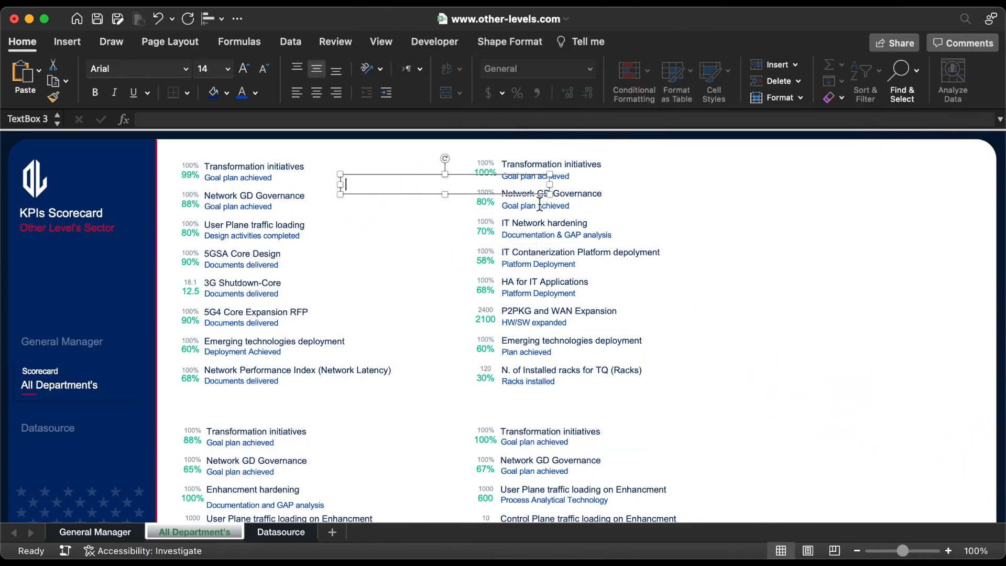
pyautogui.write('=')
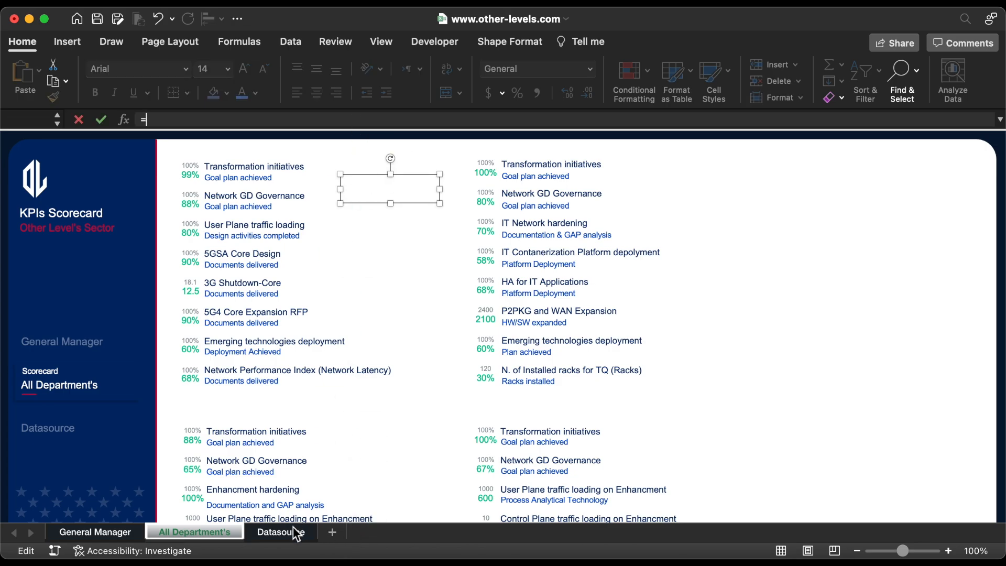
pyautogui.click(292, 533)
pyautogui.click(250, 343)
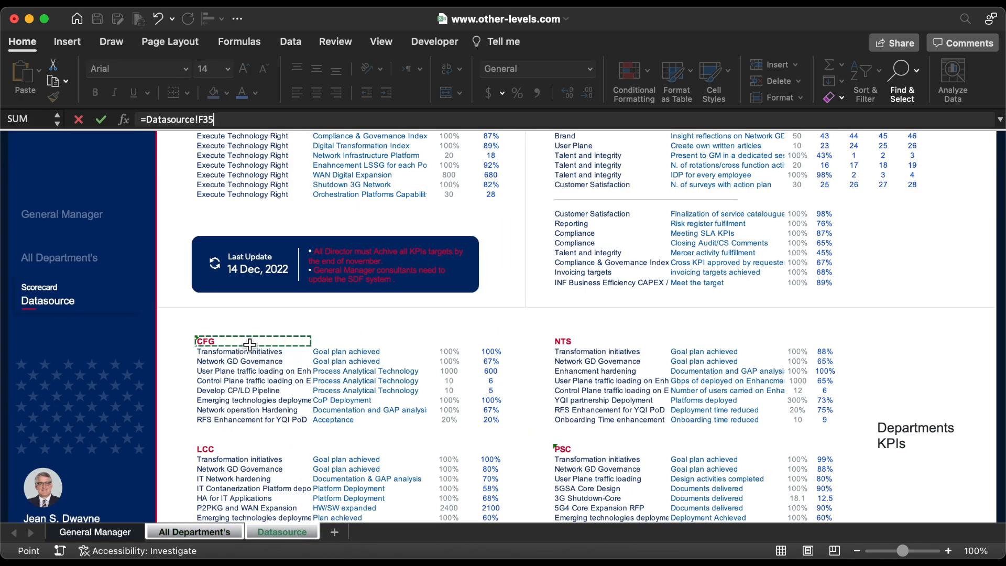
pyautogui.press('Return')
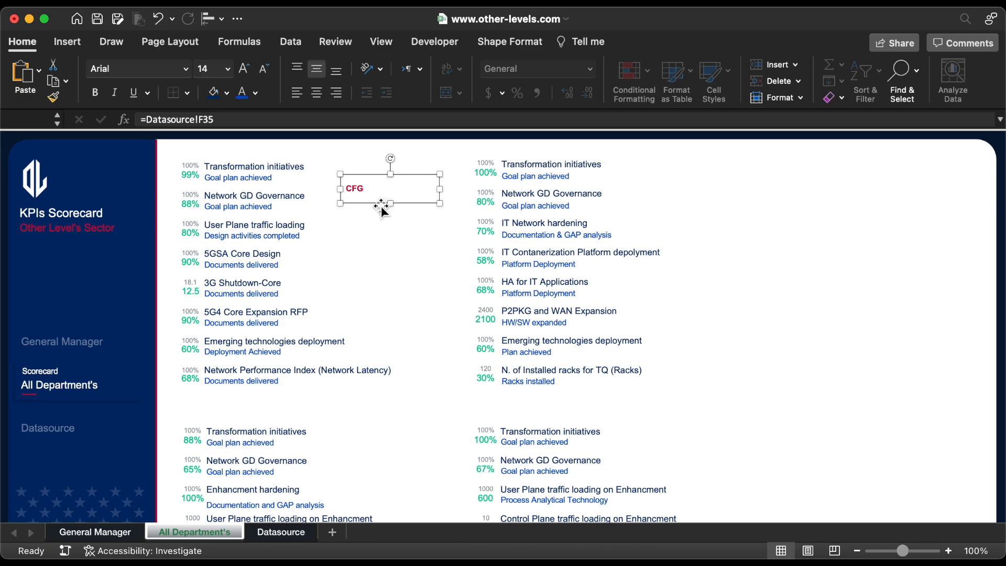
# Copy the CFG heading beside each of the other three KPI lists, aligned in rows and columns.
pyautogui.moveTo(381, 206); pyautogui.dragTo(413, 442)
pyautogui.keyDown('shift'); pyautogui.click(387, 183); pyautogui.keyUp('shift')
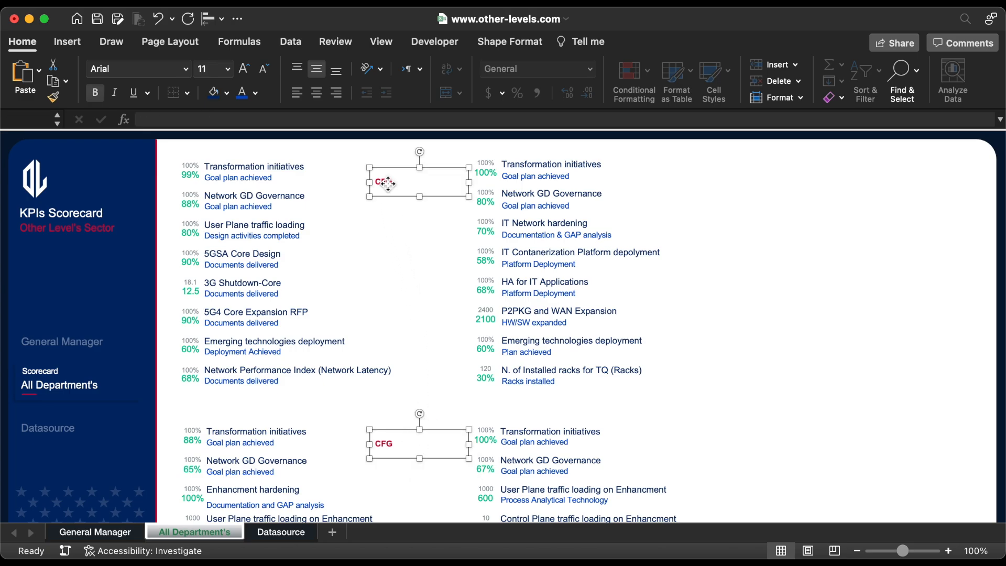
pyautogui.moveTo(385, 183); pyautogui.dragTo(657, 210)
pyautogui.click(385, 183)
# Link the heading beside the upper-right KPI list to the LCC cell, Datasource!F46.
pyautogui.click(664, 180)
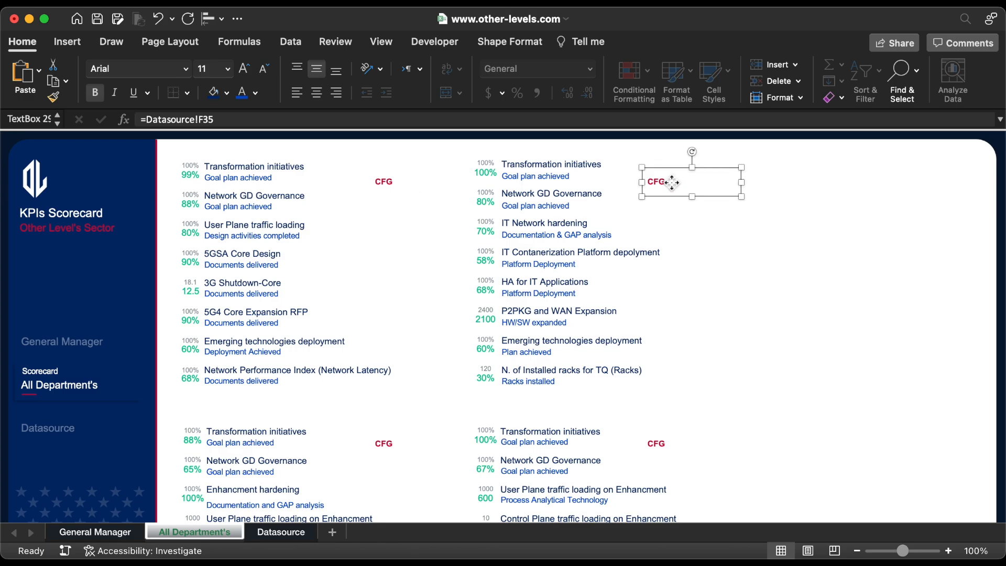
pyautogui.click(323, 120)
pyautogui.press('super+a')
pyautogui.write('=')
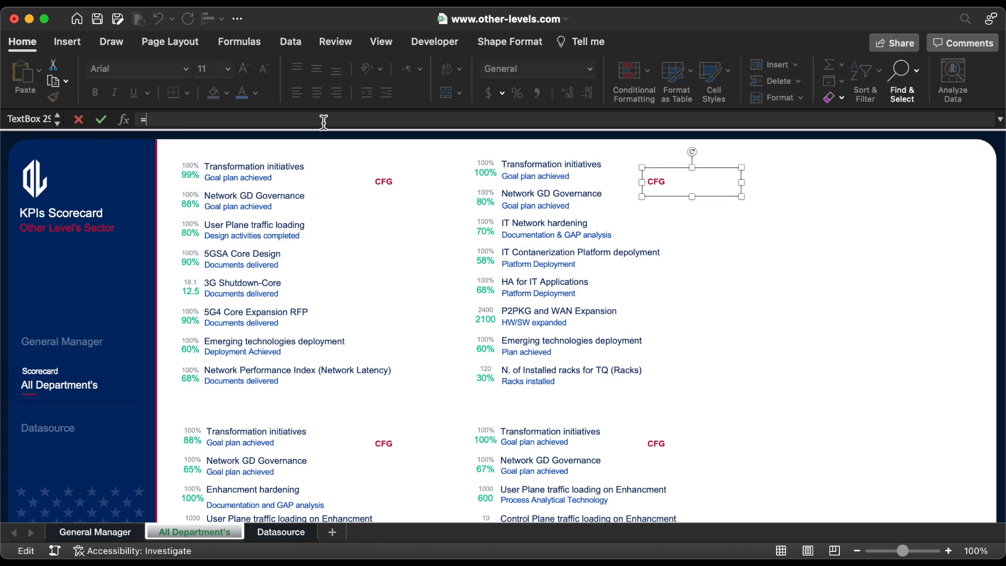
pyautogui.click(279, 532)
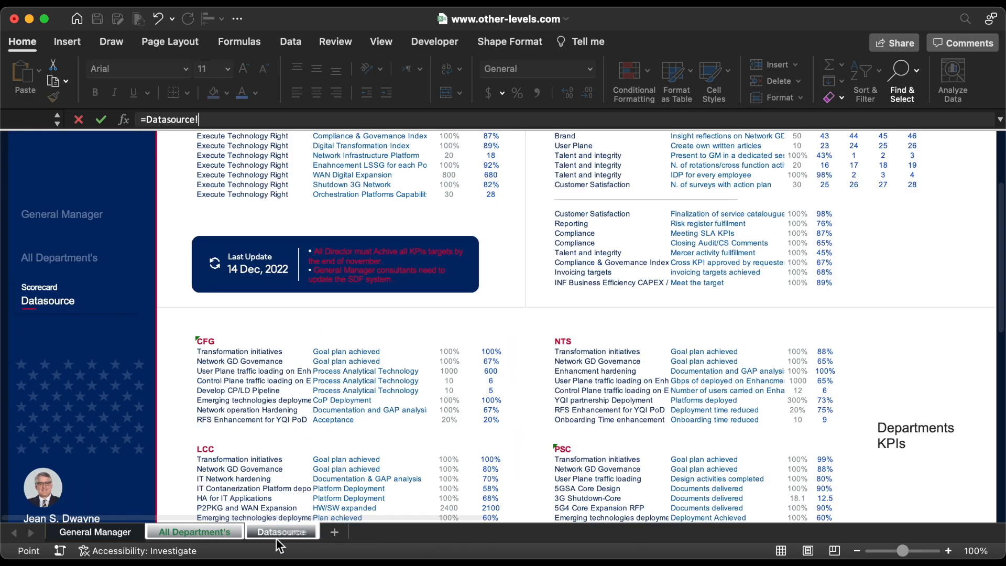
pyautogui.click(228, 454)
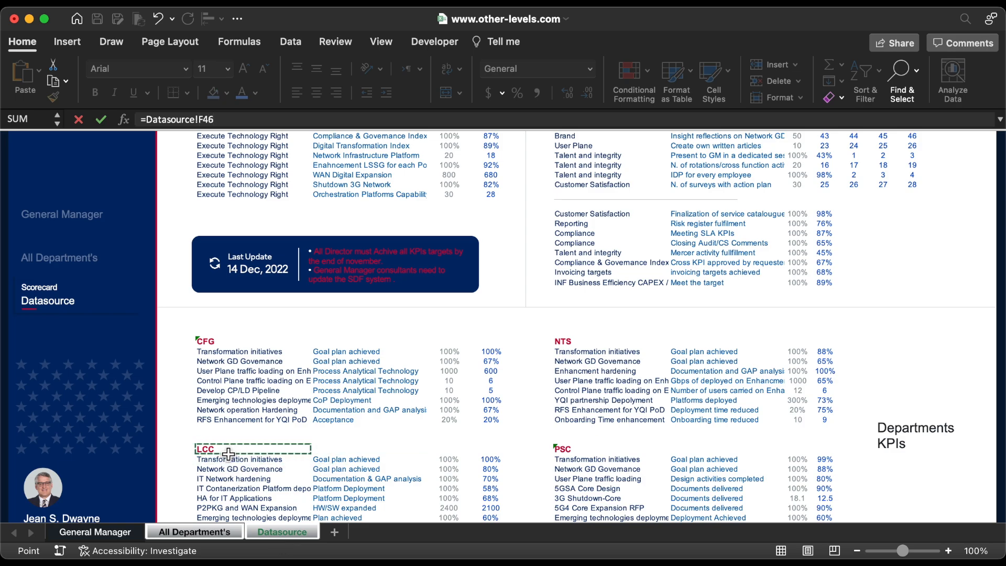
pyautogui.press('Escape')
# Link the heading beside the lower-left KPI list to the NTS cell, Datasource!L35.
pyautogui.click(388, 447)
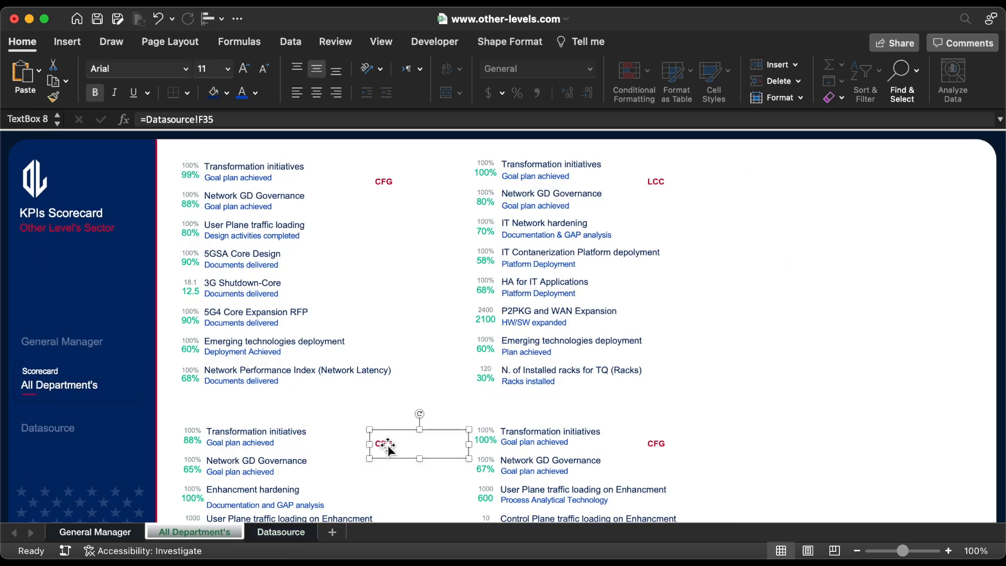
pyautogui.tripleClick(286, 119)
pyautogui.write('=')
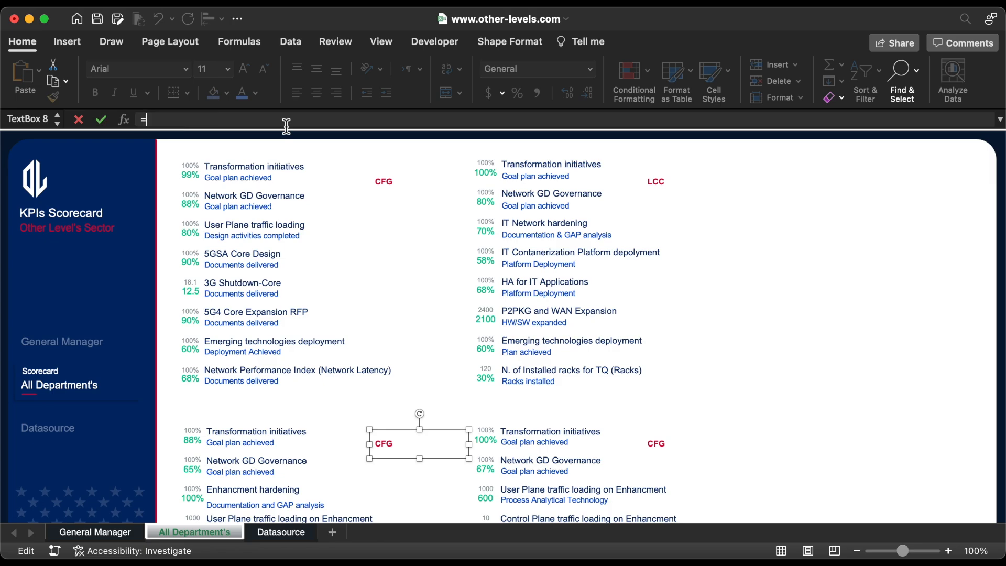
pyautogui.click(281, 532)
pyautogui.click(593, 346)
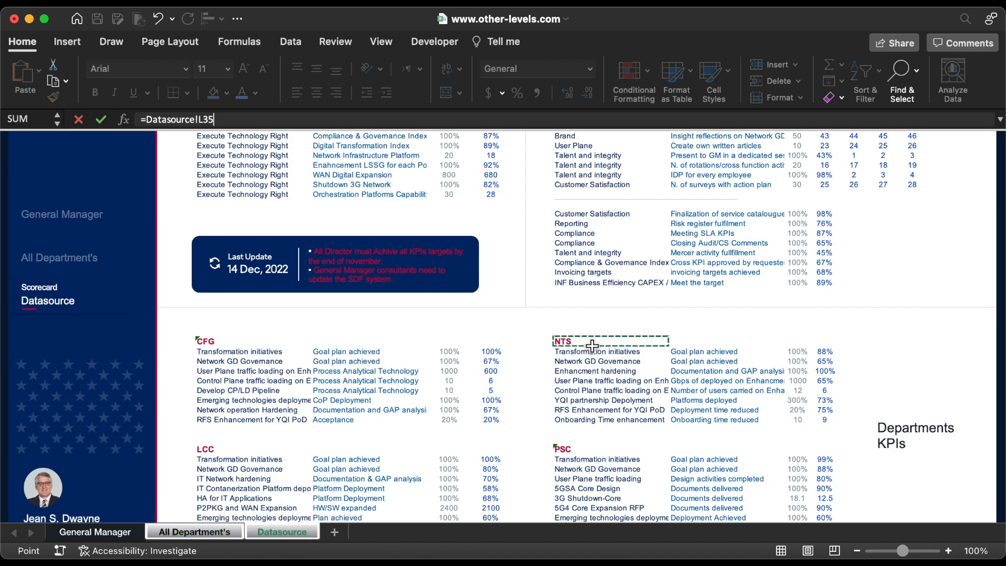
pyautogui.press('Return')
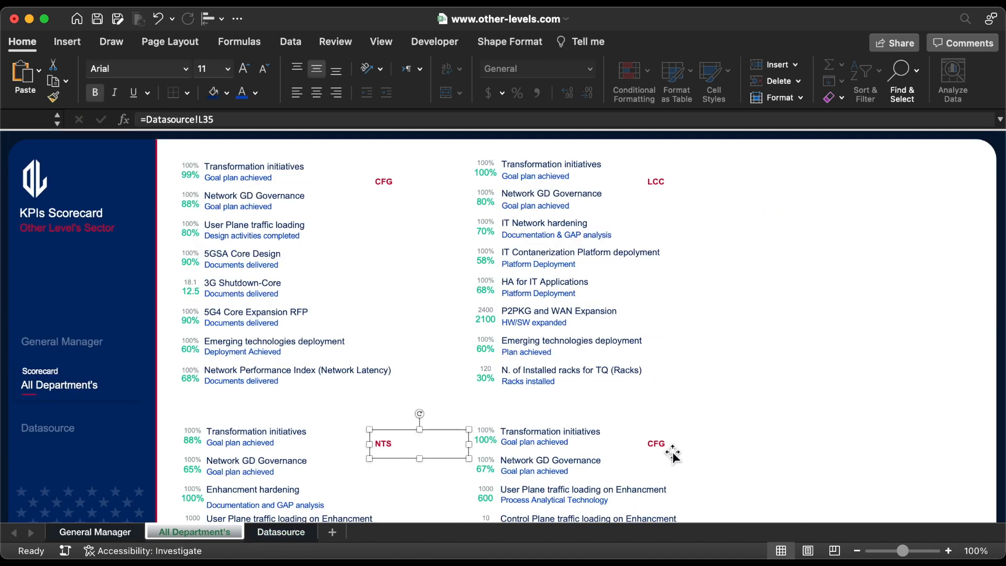
# Link the heading beside the lower-right KPI list to the PSC cell, Datasource!L46.
pyautogui.click(664, 445)
pyautogui.tripleClick(311, 120)
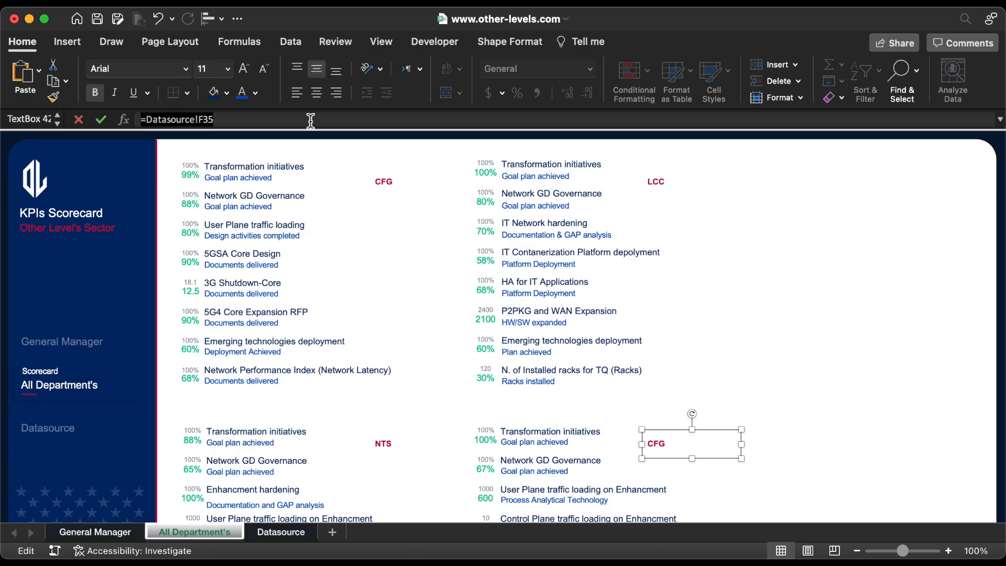
pyautogui.write('=')
pyautogui.click(281, 533)
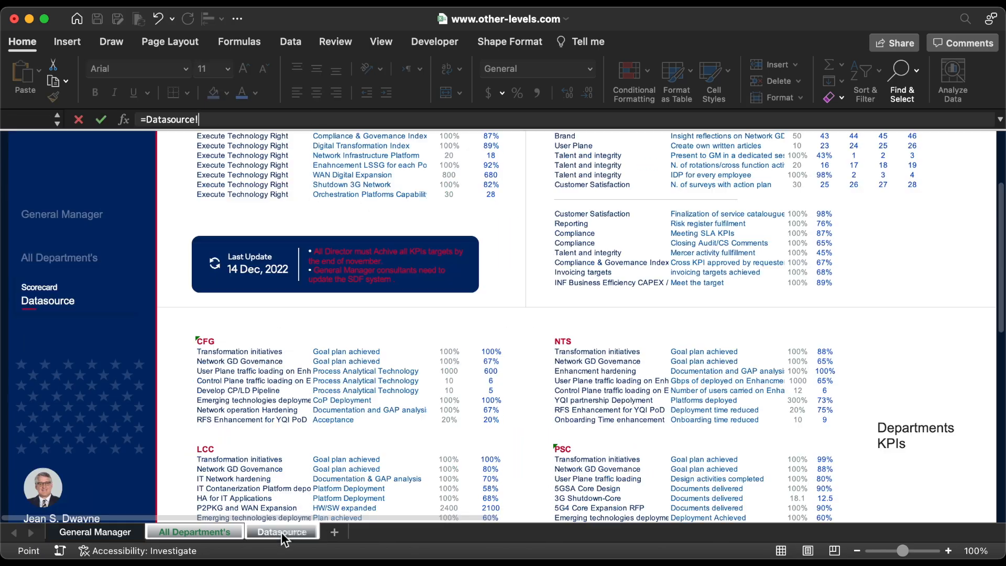
pyautogui.click(571, 451)
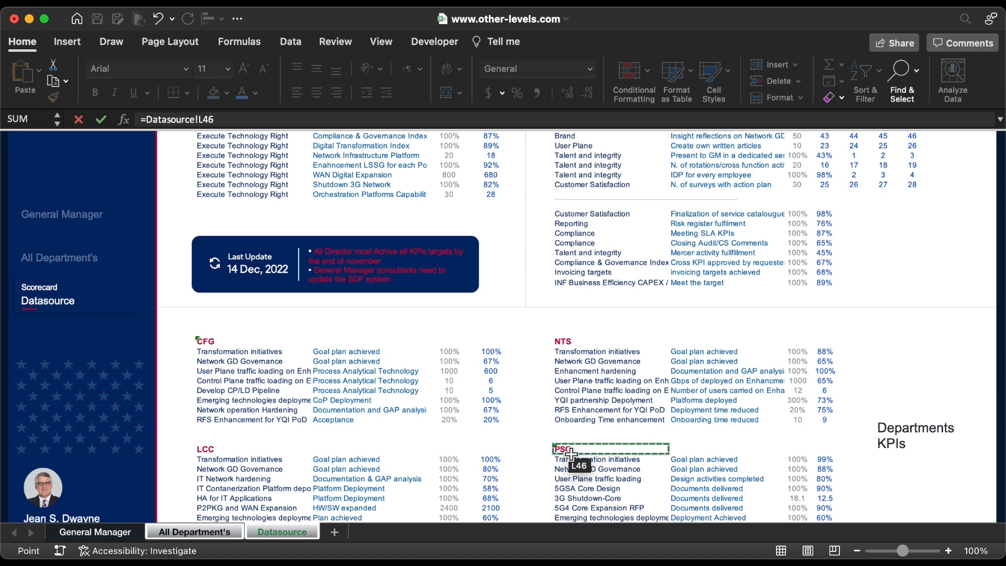
pyautogui.press('Return')
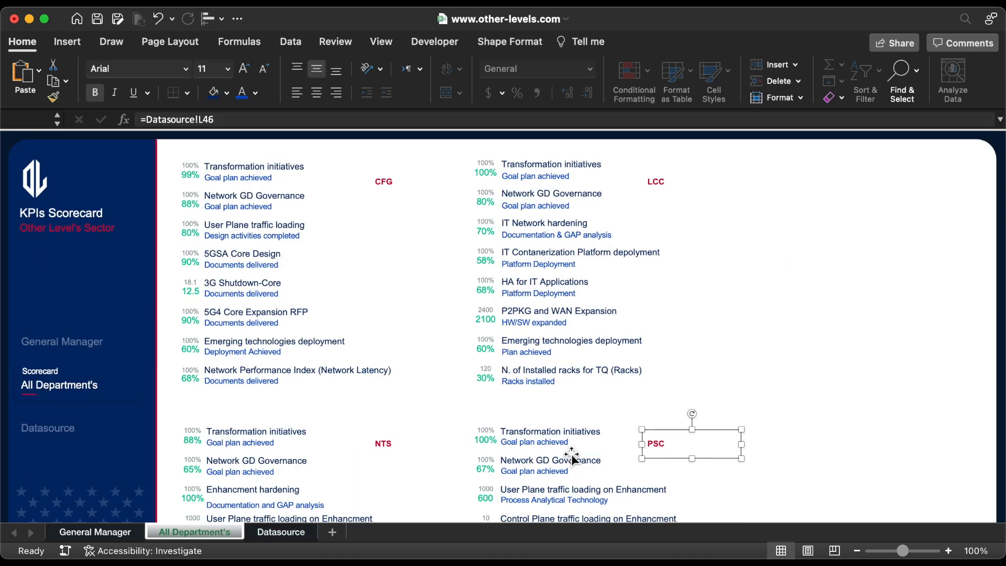
# Recolour the CFG, LCC, NTS and PSC headings grey together and enlarge their text to 28 pt.
pyautogui.keyDown('shift'); pyautogui.click(383, 445); pyautogui.keyUp('shift')
pyautogui.keyDown('shift'); pyautogui.click(394, 193); pyautogui.keyUp('shift')
pyautogui.keyDown('shift'); pyautogui.click(659, 183); pyautogui.keyUp('shift')
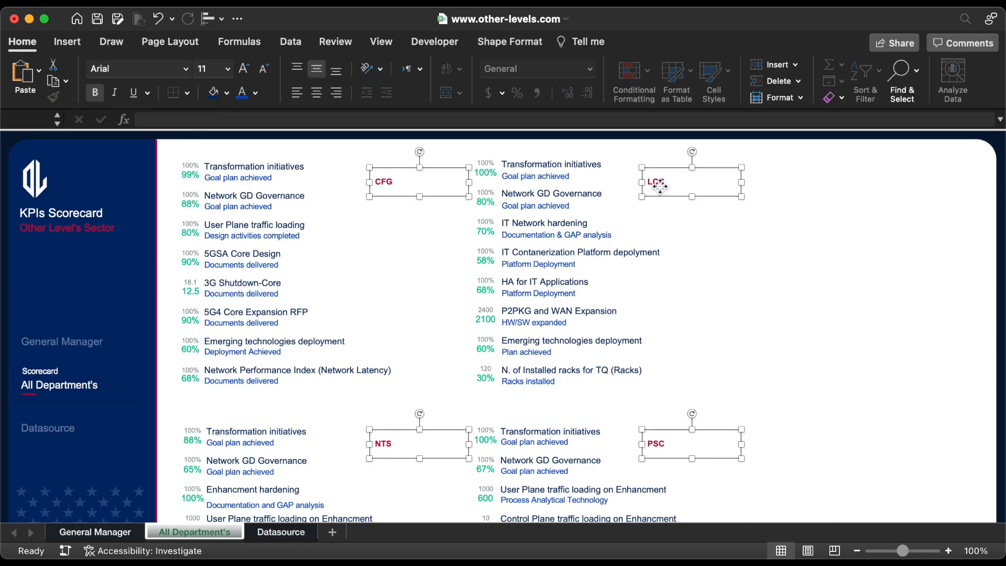
pyautogui.click(257, 92)
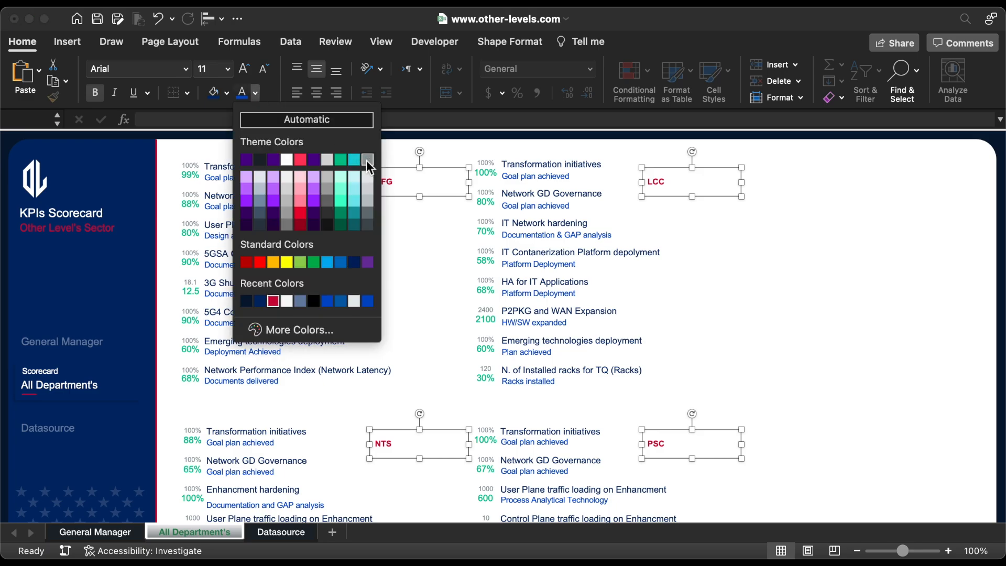
pyautogui.click(365, 160)
pyautogui.click(251, 69)
pyautogui.click(249, 69)
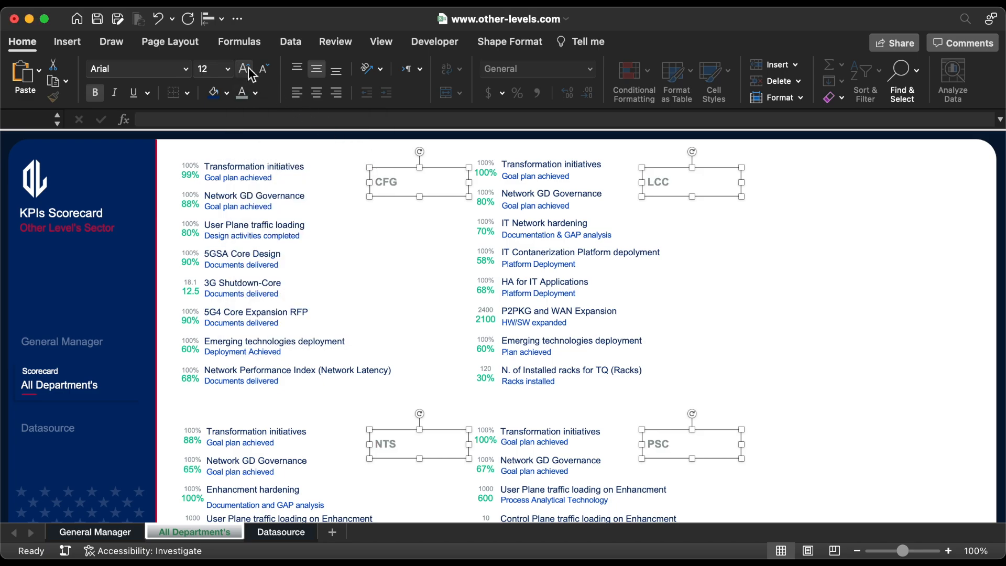
pyautogui.click(249, 69)
pyautogui.click(249, 69)
pyautogui.click(249, 69)
pyautogui.click(249, 69)
pyautogui.click(249, 68)
pyautogui.click(249, 68)
pyautogui.click(249, 69)
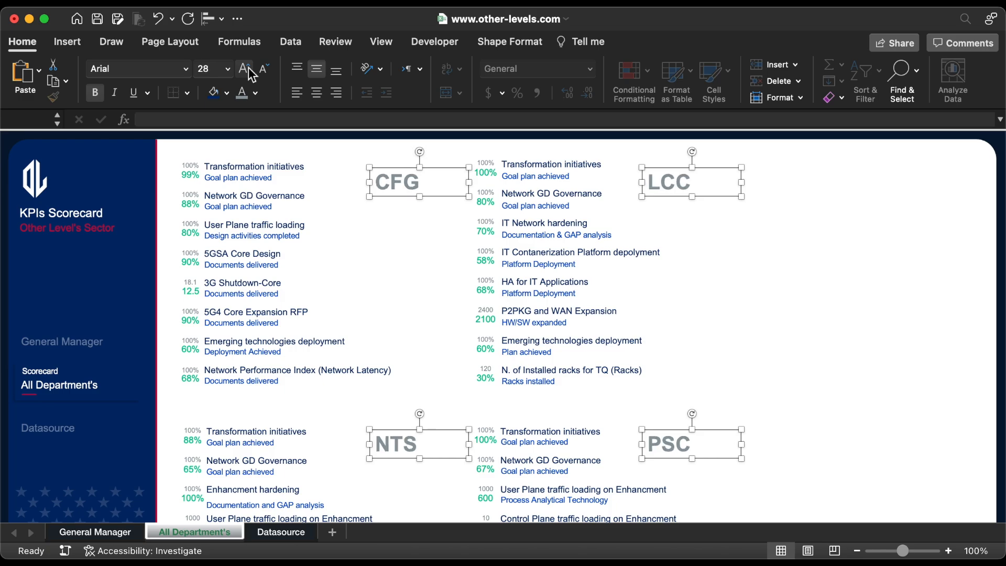
# Restyle the four headings as lighter grey, non-bold 24 pt text and narrow their boxes to fit.
pyautogui.click(256, 92)
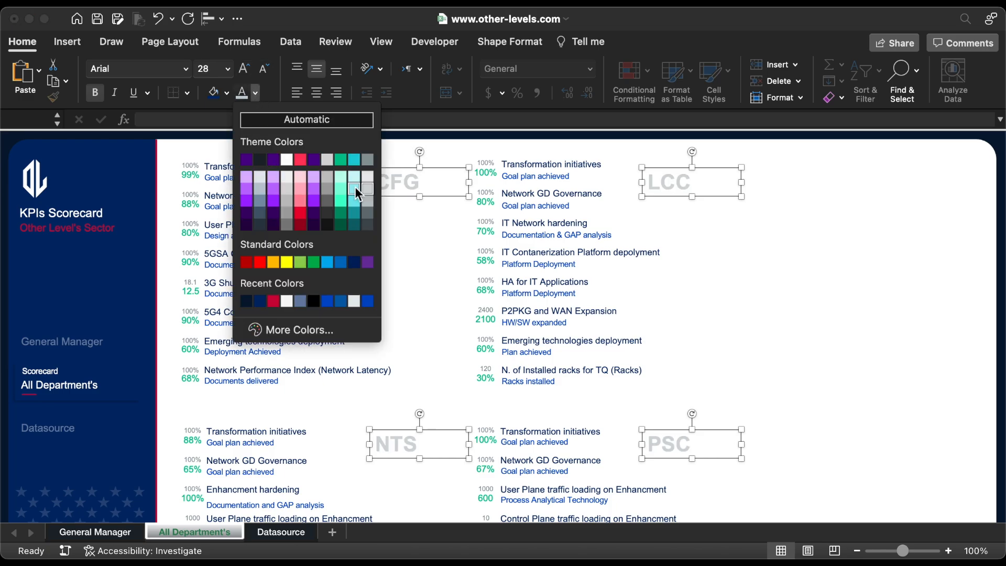
pyautogui.click(369, 206)
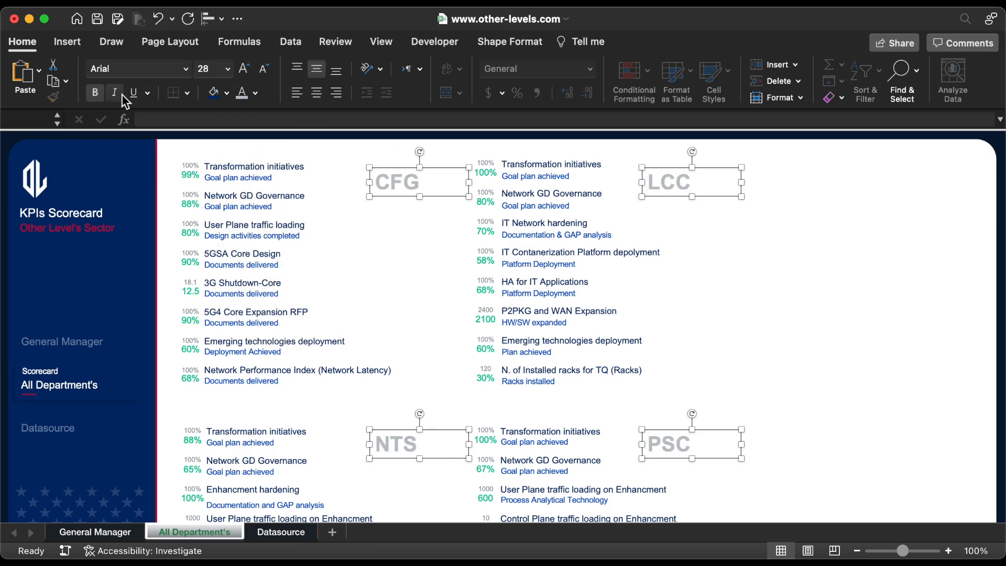
pyautogui.click(95, 93)
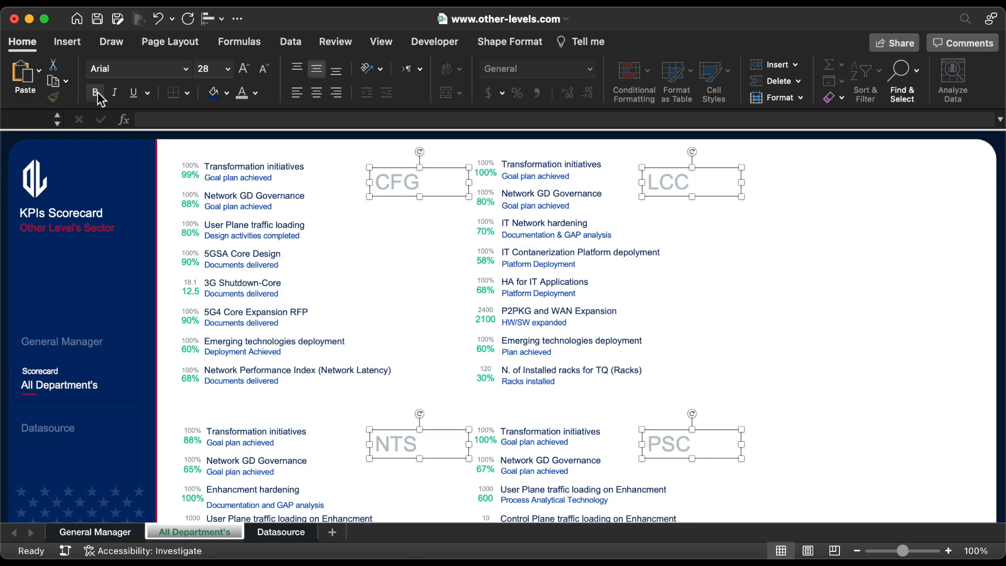
pyautogui.click(264, 70)
pyautogui.moveTo(745, 184); pyautogui.dragTo(699, 185)
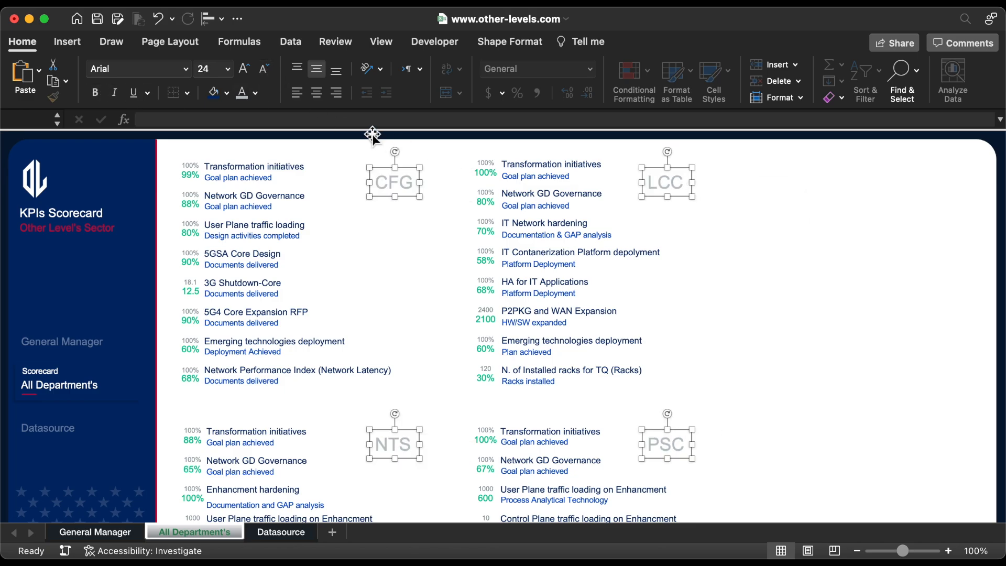
# Copy the red vertical divider to the blank area beside the LCC and PSC lists and give the copy a thinner line weight.
pyautogui.click(68, 42)
pyautogui.click(157, 161)
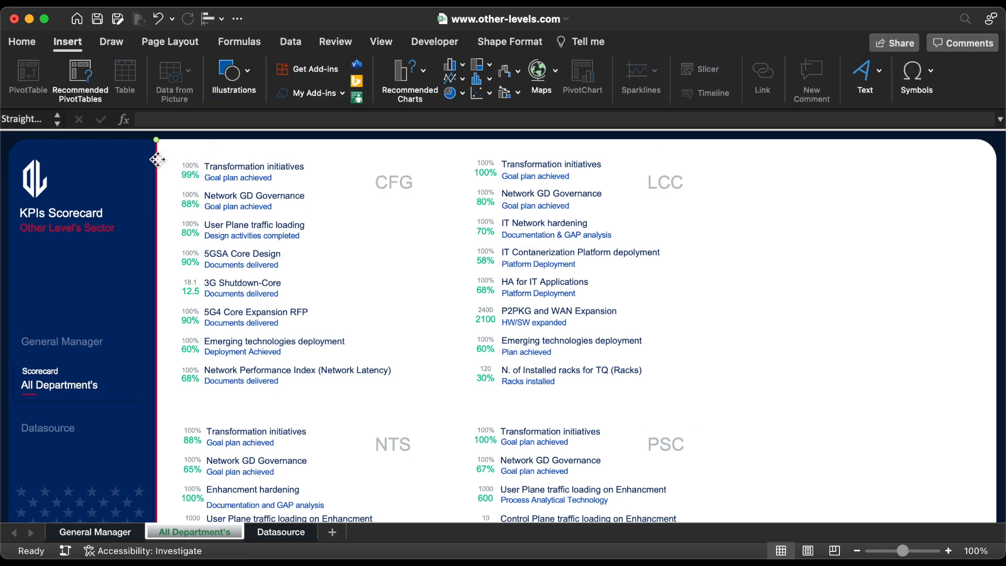
pyautogui.moveTo(158, 161); pyautogui.dragTo(749, 199)
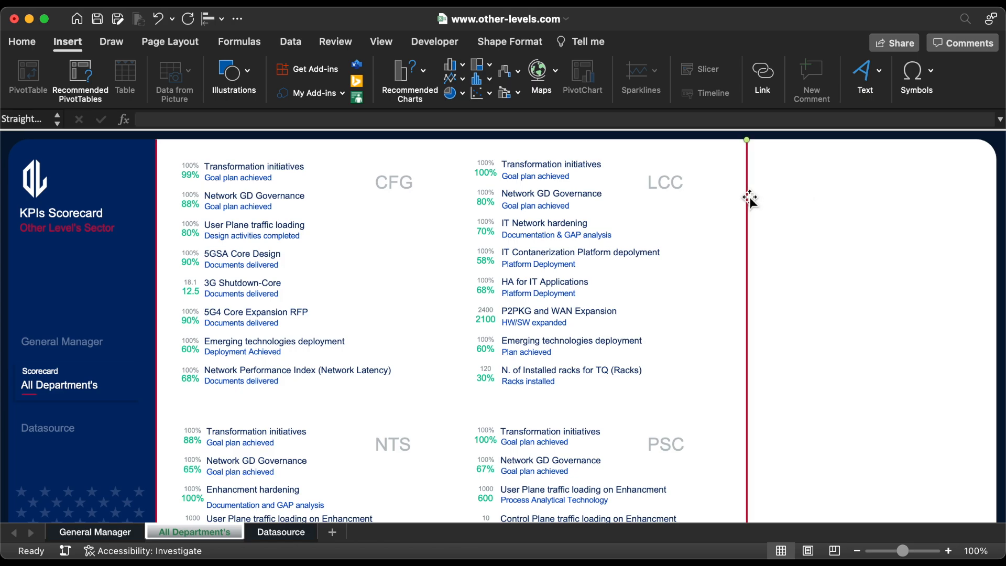
pyautogui.click(519, 42)
pyautogui.click(307, 71)
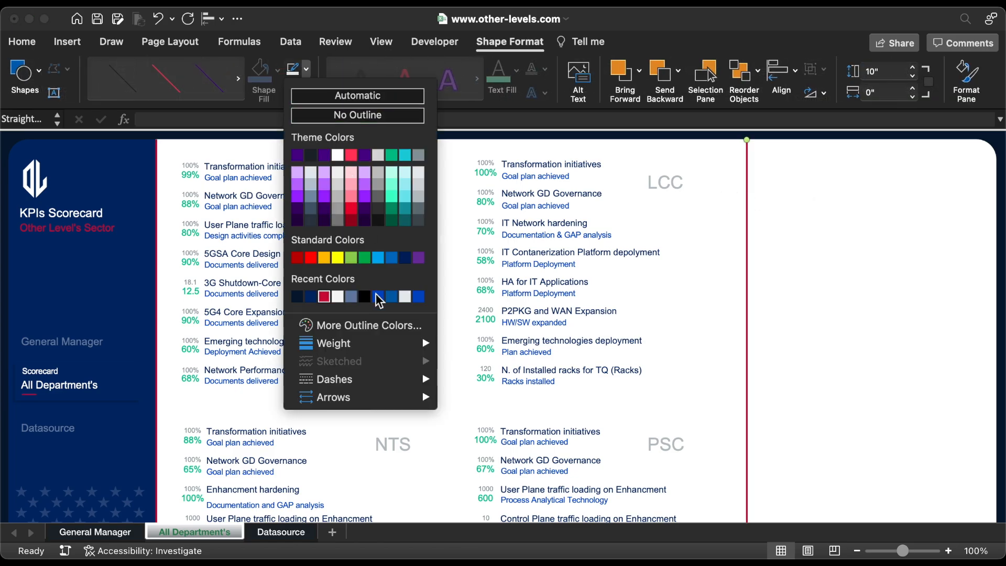
pyautogui.moveTo(386, 346)
pyautogui.click(460, 365)
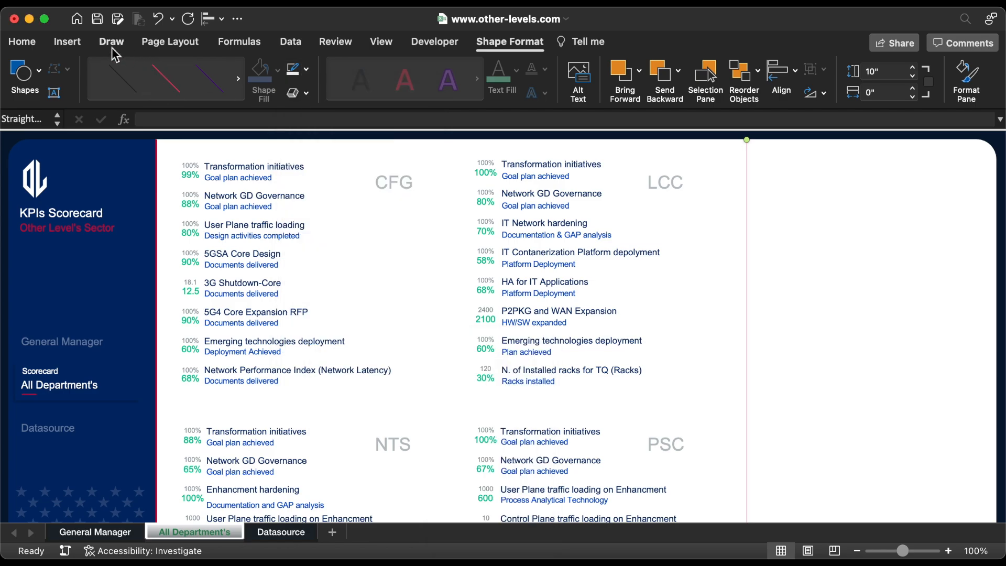
# Draw a Round Same Side Corner rectangle about 2.01" tall and 0.92" wide beside the new divider, with its rounded corners facing down.
pyautogui.click(38, 71)
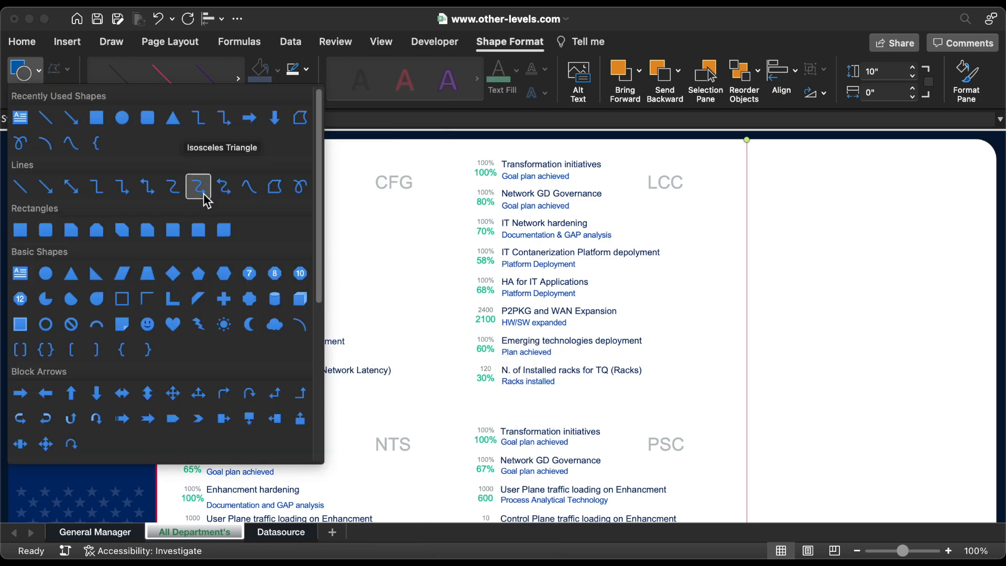
pyautogui.click(199, 230)
pyautogui.moveTo(794, 199); pyautogui.dragTo(844, 309)
pyautogui.moveTo(823, 185); pyautogui.dragTo(821, 362)
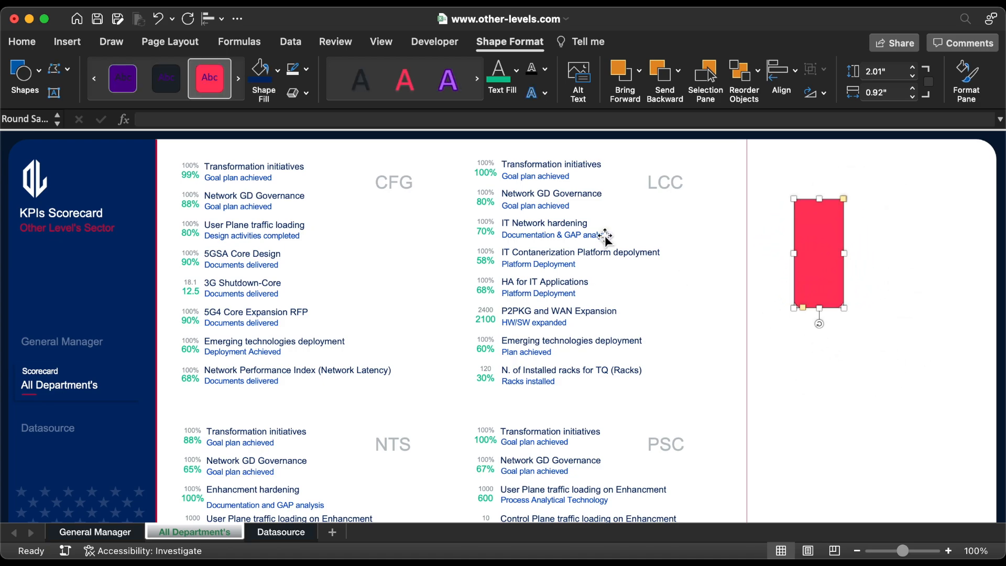
# Remove the rounded shape's outline and fill it with the recently used crimson.
pyautogui.click(306, 69)
pyautogui.click(295, 114)
pyautogui.click(277, 70)
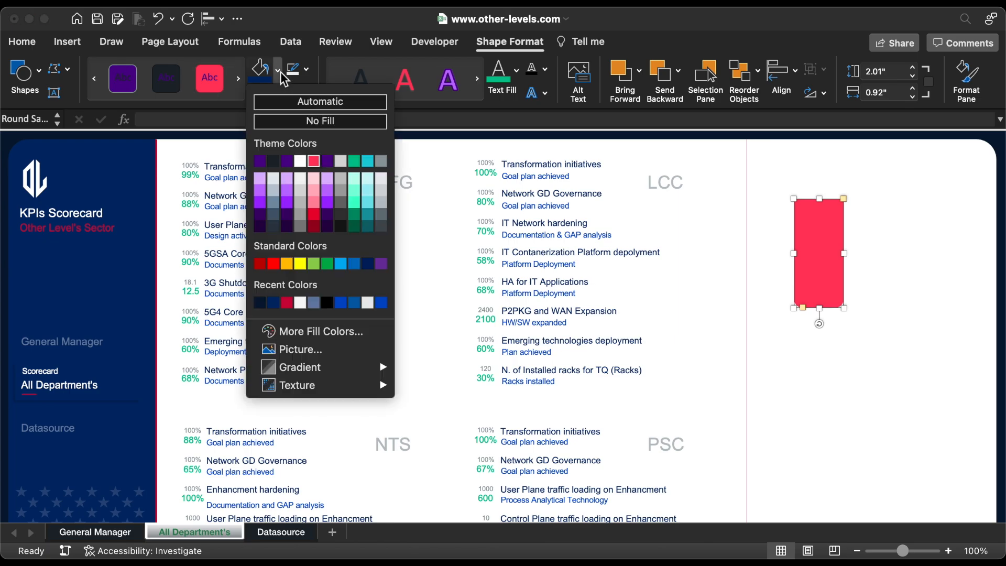
pyautogui.click(283, 300)
pyautogui.click(22, 43)
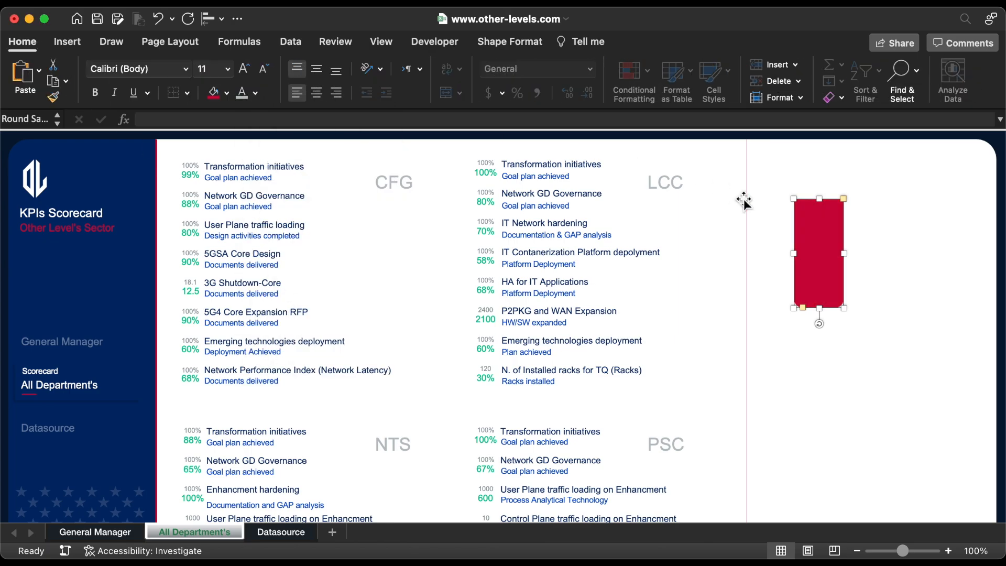
# Move the crimson shape to the top of the new divider and resize it into a narrow, slightly taller tab.
pyautogui.moveTo(815, 260); pyautogui.dragTo(769, 199)
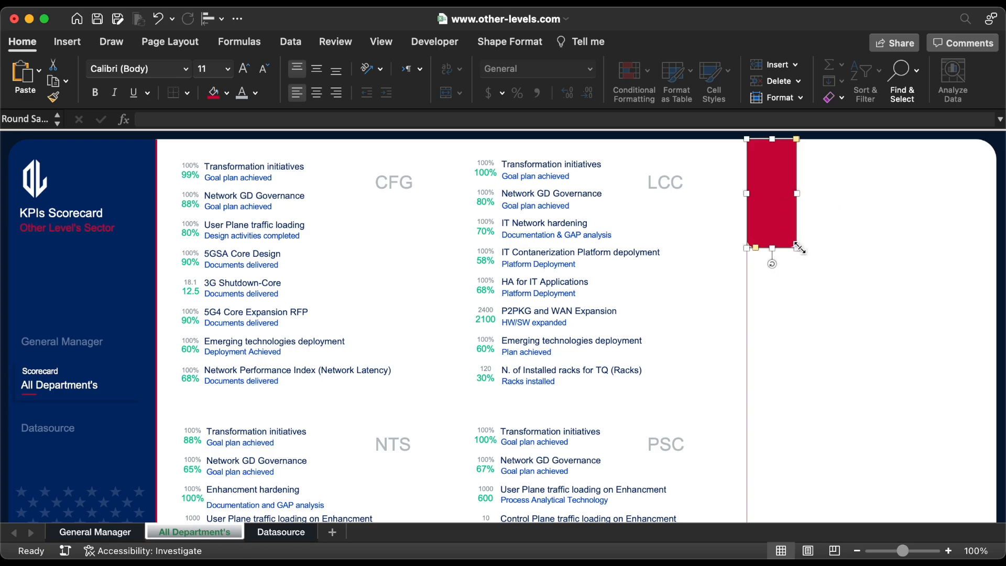
pyautogui.moveTo(796, 247); pyautogui.dragTo(773, 260)
pyautogui.moveTo(773, 202); pyautogui.dragTo(770, 203)
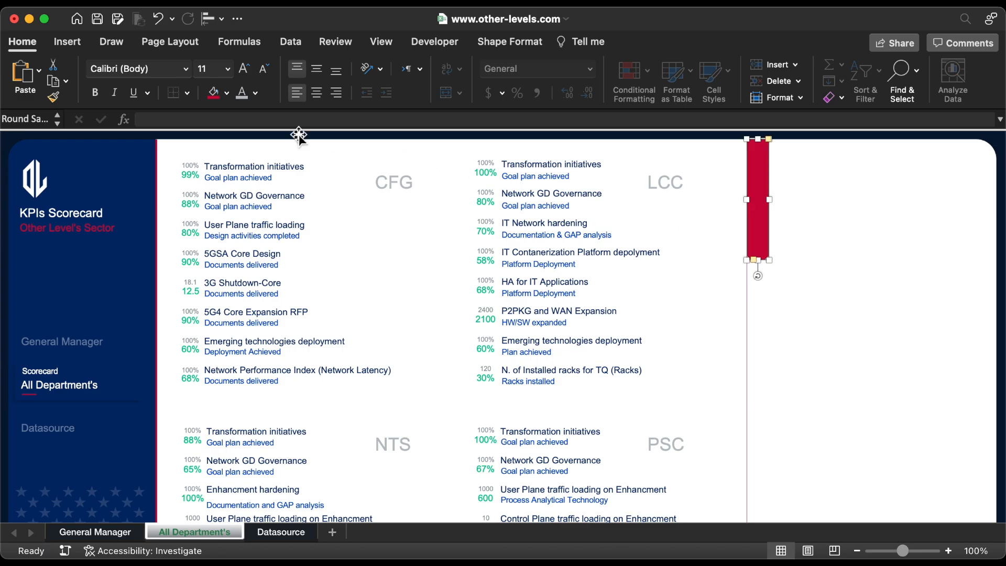
# Draw a rectangle about 3.96" tall and 2.81" wide in the blank area beside the crimson tab and fill it light grey.
pyautogui.click(69, 39)
pyautogui.click(243, 69)
pyautogui.click(176, 119)
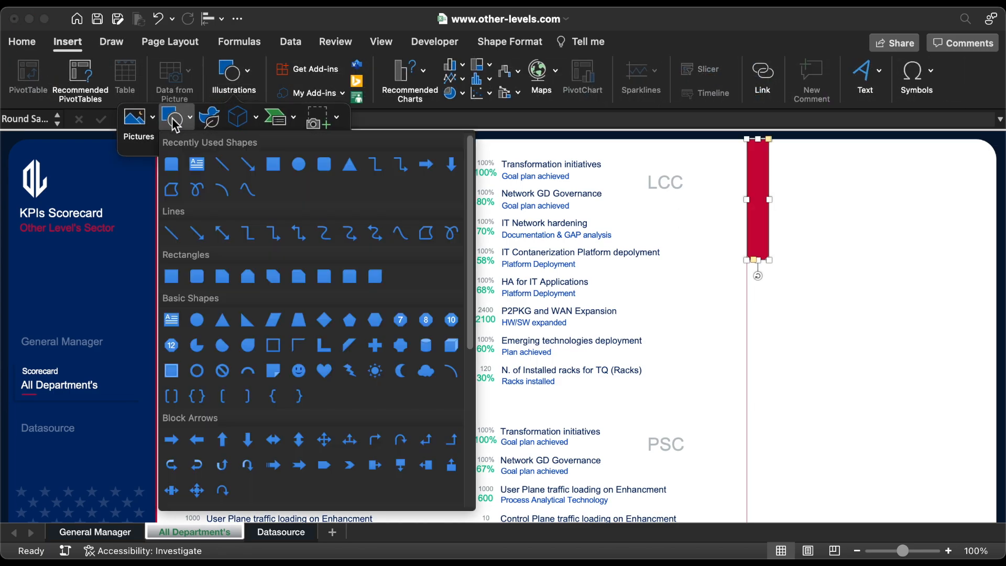
pyautogui.click(280, 164)
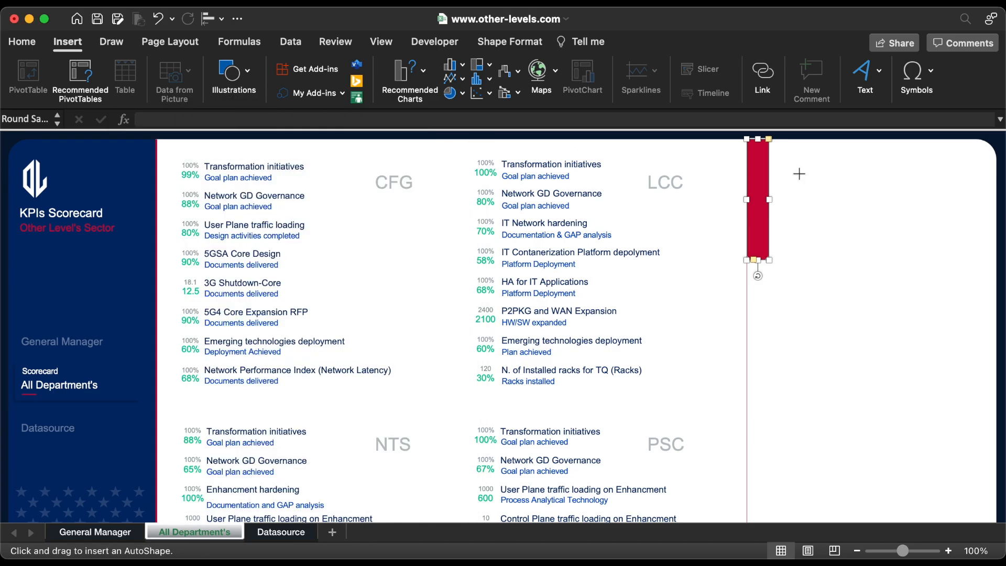
pyautogui.moveTo(798, 171); pyautogui.dragTo(950, 384)
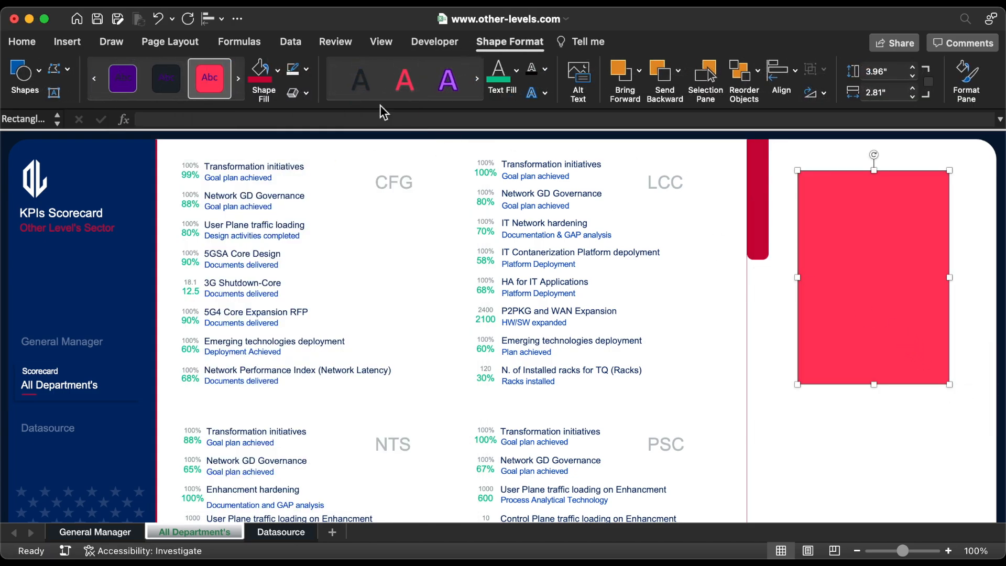
pyautogui.click(278, 70)
pyautogui.click(383, 180)
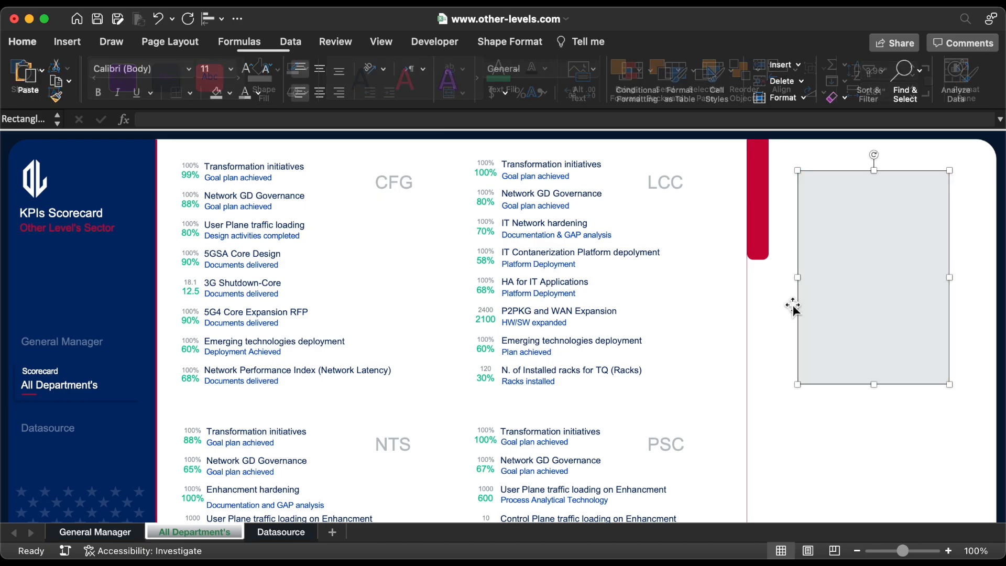
# Move the grey rectangle against the divider at the top of the white panel and remove its outline.
pyautogui.moveTo(894, 292); pyautogui.dragTo(845, 261)
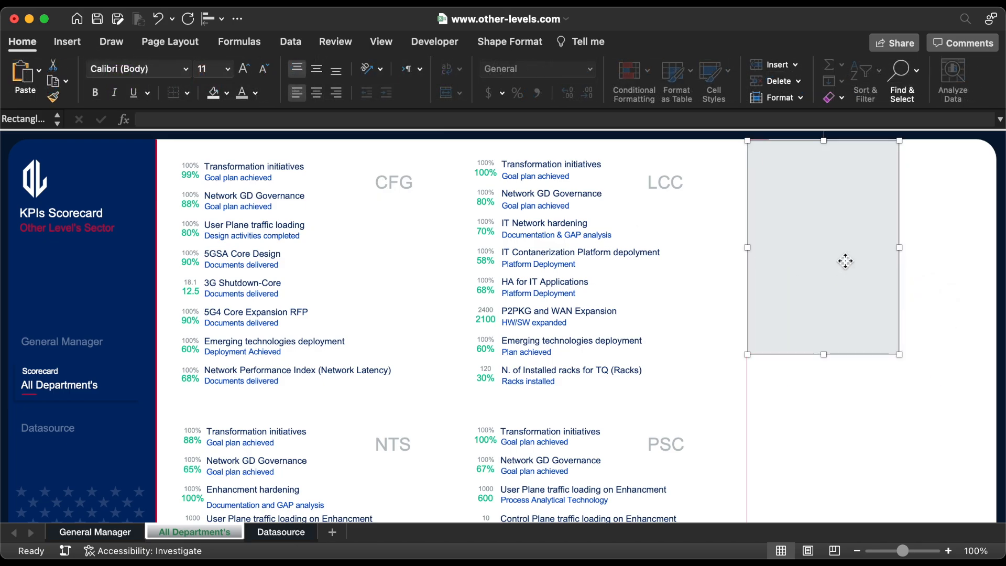
pyautogui.click(503, 42)
pyautogui.click(306, 69)
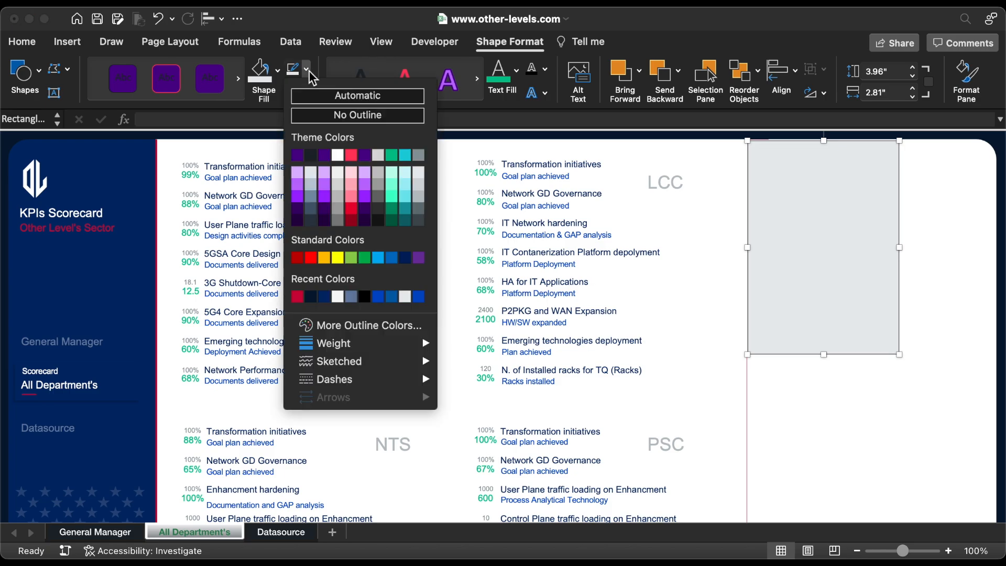
pyautogui.click(321, 115)
# Widen the grey rectangle to the white panel's outer edge at 4.64" and lengthen it downward to 5.71".
pyautogui.hscroll(5, 690, 249)
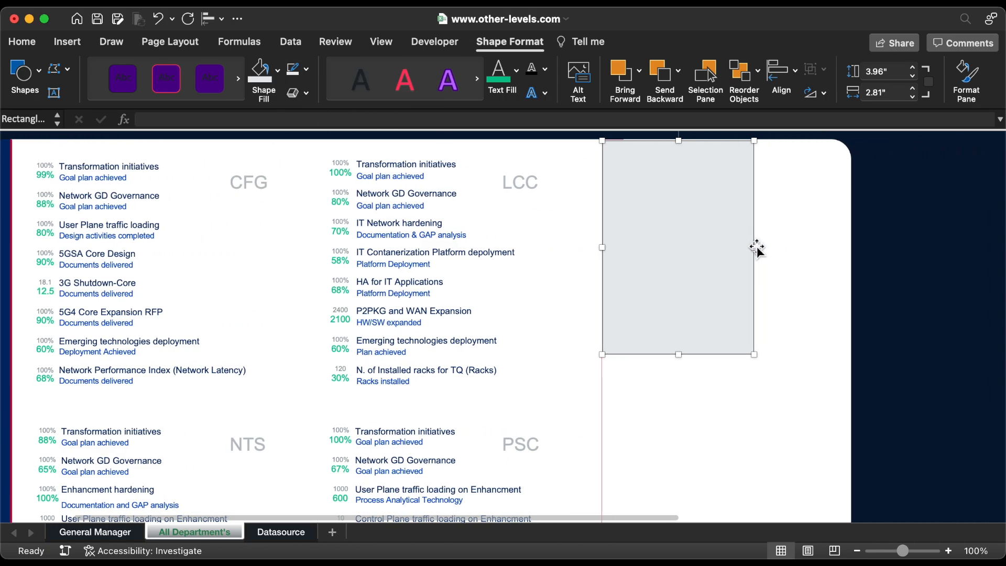
pyautogui.moveTo(755, 247); pyautogui.dragTo(855, 261)
pyautogui.scroll(-5, 719, 223)
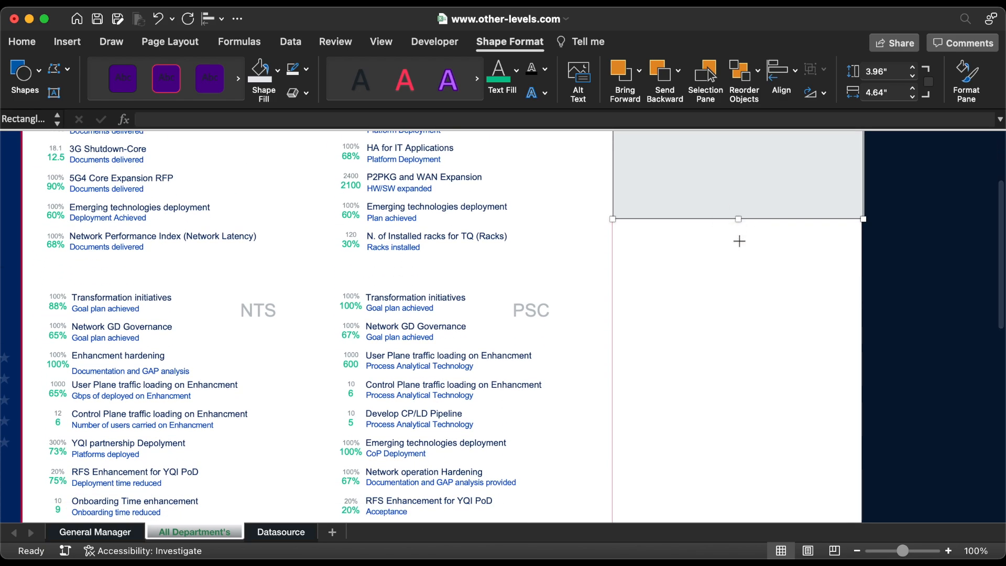
pyautogui.moveTo(739, 220); pyautogui.dragTo(740, 314)
# Copy the grey rectangle down to the panel's lower edge and shorten the copy to 4.26" so it starts where the original ends.
pyautogui.moveTo(743, 240); pyautogui.dragTo(751, 423)
pyautogui.scroll(-2, 751, 423)
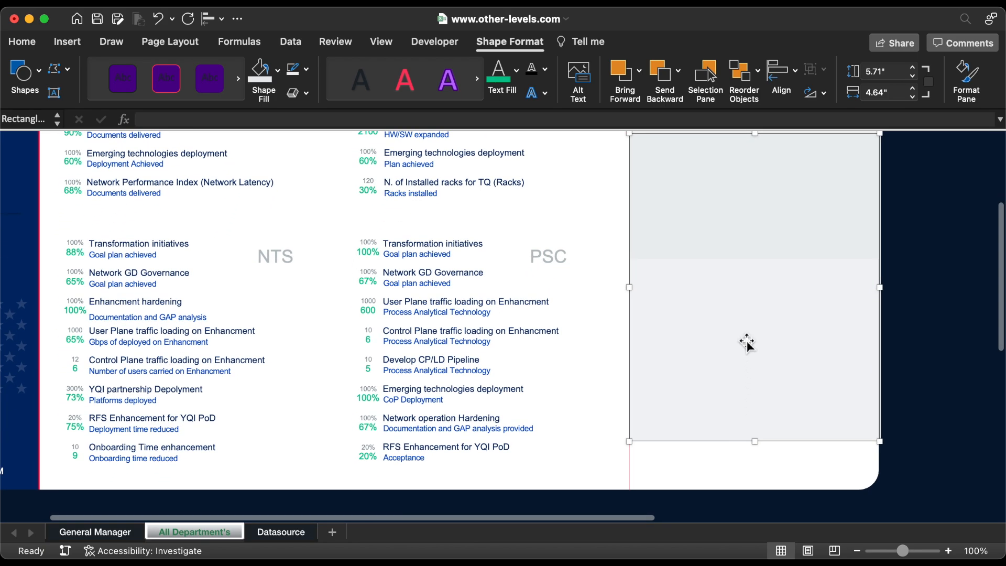
pyautogui.moveTo(749, 345); pyautogui.dragTo(750, 391)
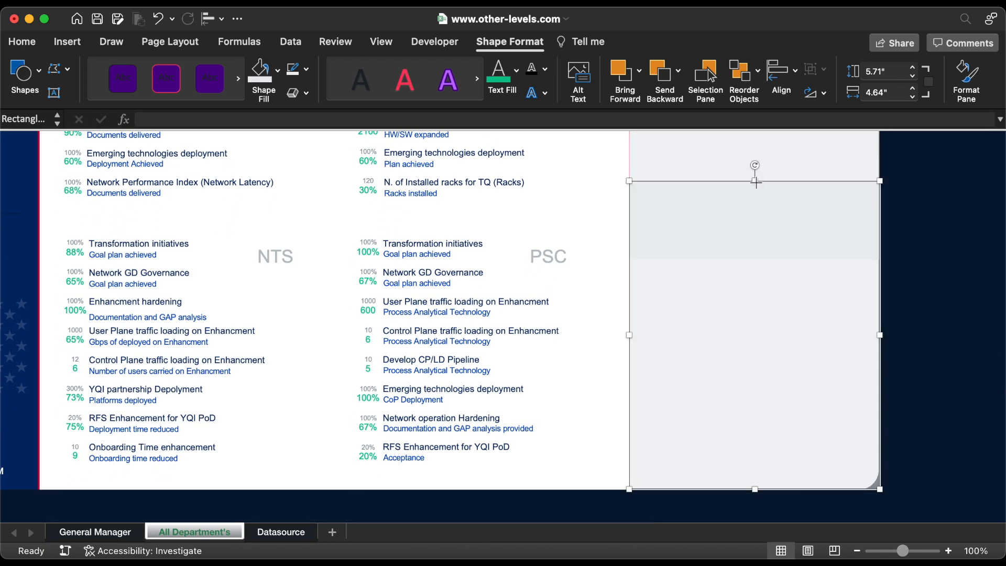
pyautogui.moveTo(755, 182); pyautogui.dragTo(756, 259)
# Increase the fill transparency of the lower rectangle above 41% to make it paler.
pyautogui.doubleClick(721, 284)
pyautogui.click(796, 229)
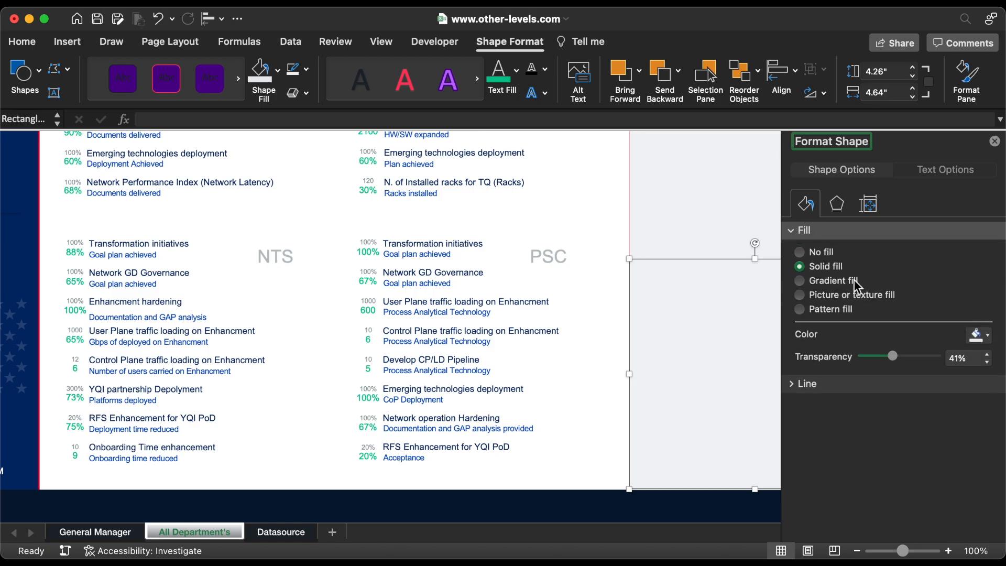
pyautogui.moveTo(900, 358); pyautogui.dragTo(926, 360)
pyautogui.click(996, 142)
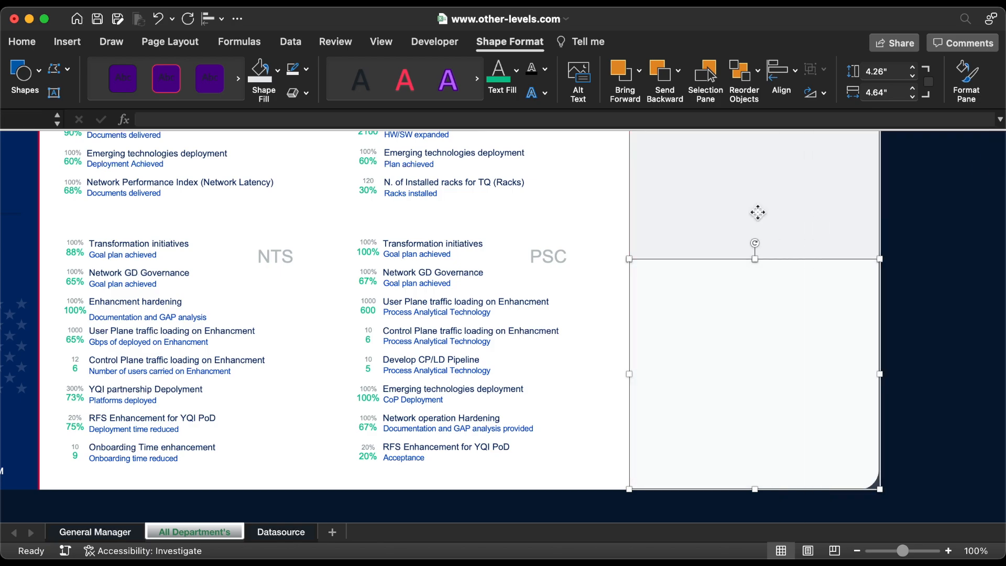
# Send both grey rectangles to the back, and send the white panel behind them.
pyautogui.rightClick(757, 211)
pyautogui.moveTo(838, 315)
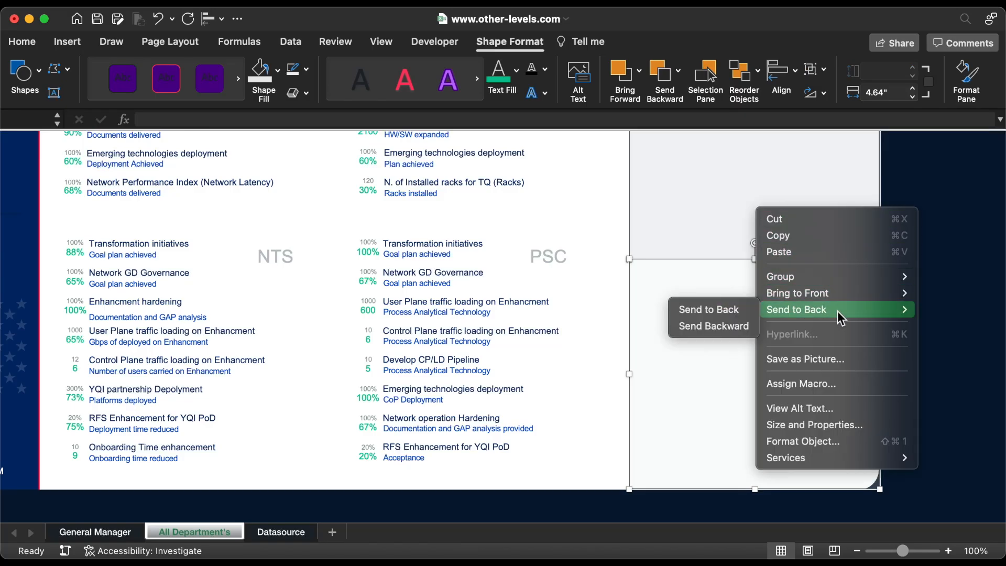
pyautogui.click(728, 312)
pyautogui.click(730, 316)
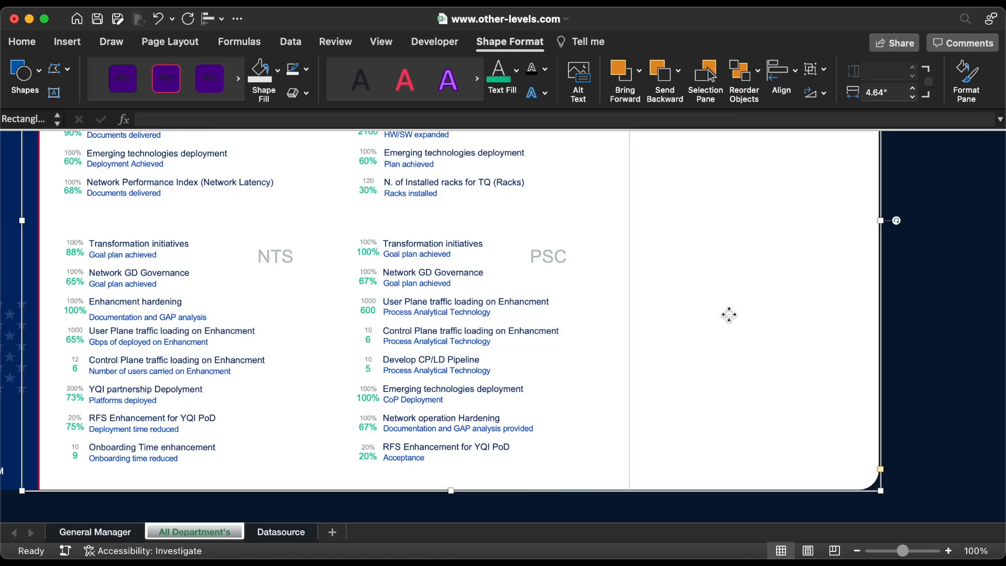
pyautogui.rightClick(730, 315)
pyautogui.moveTo(811, 455)
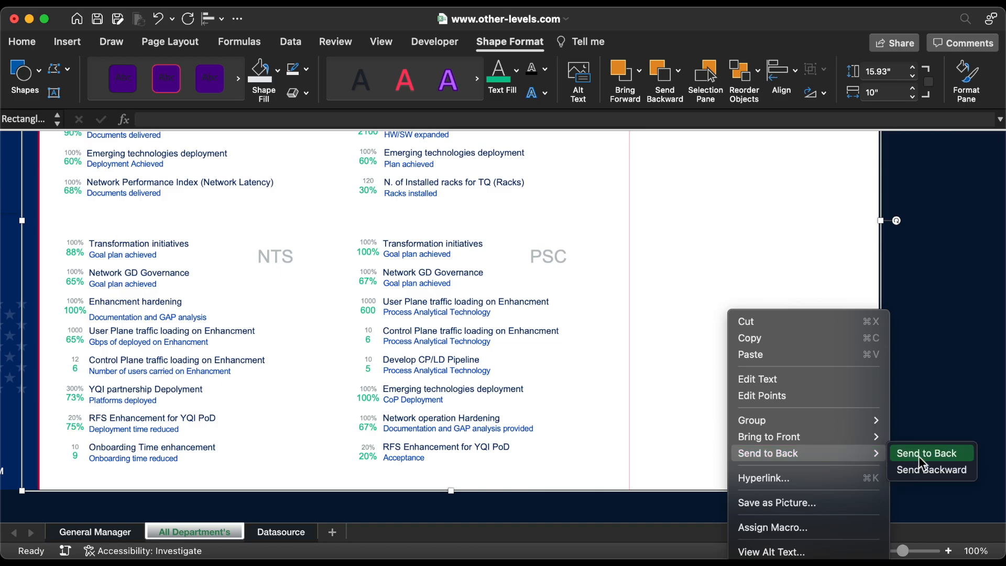
pyautogui.click(920, 455)
pyautogui.scroll(8, 904, 309)
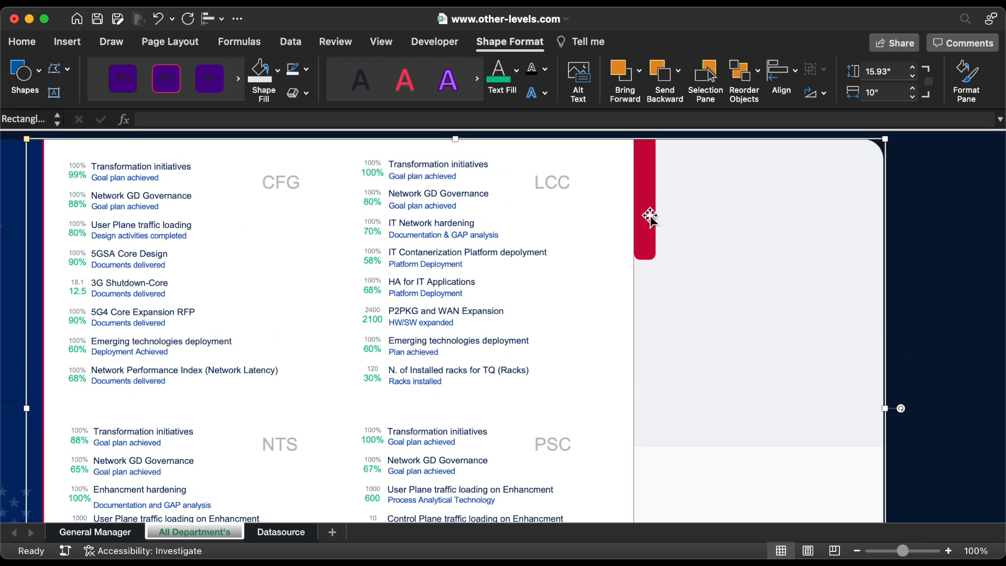
# Insert an option button form control beside the Sector Governance KPIs heading on the Datasource sheet.
pyautogui.click(286, 535)
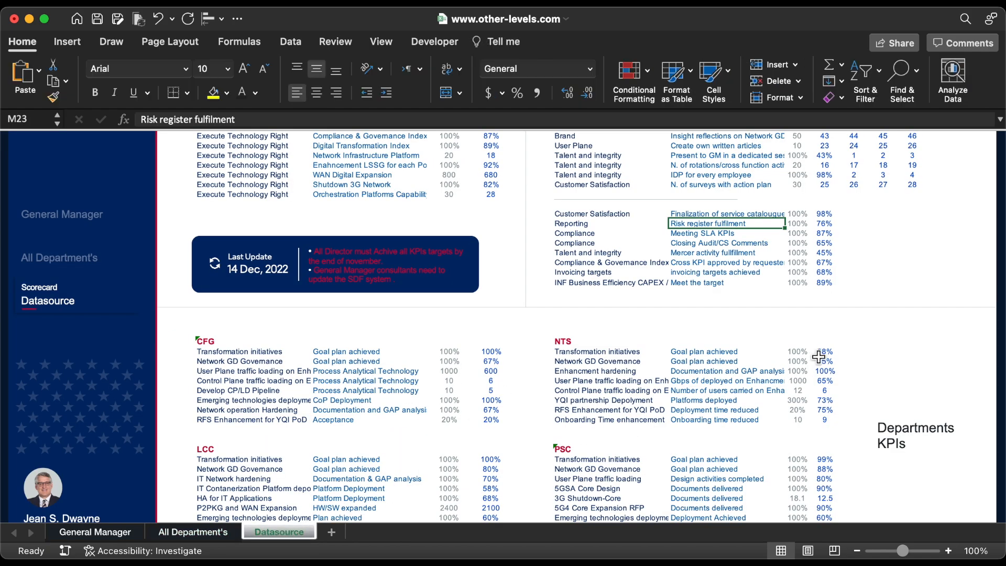
pyautogui.scroll(5, 819, 358)
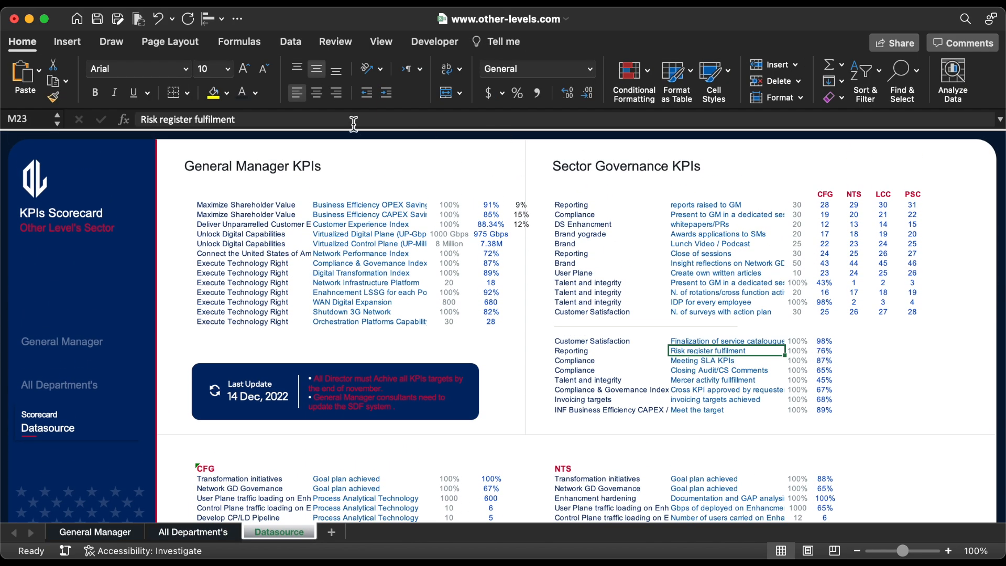
pyautogui.click(68, 42)
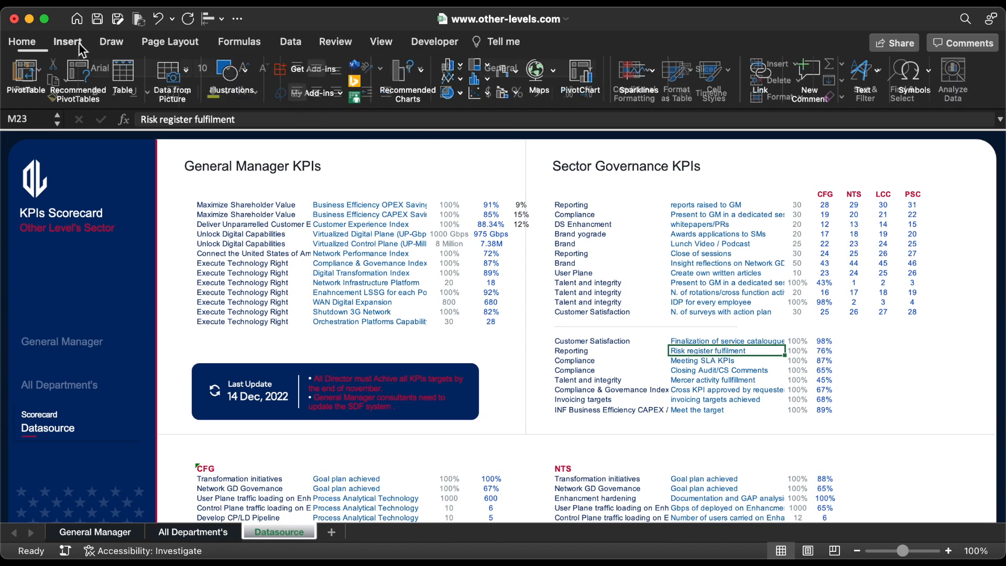
pyautogui.click(423, 42)
pyautogui.click(504, 76)
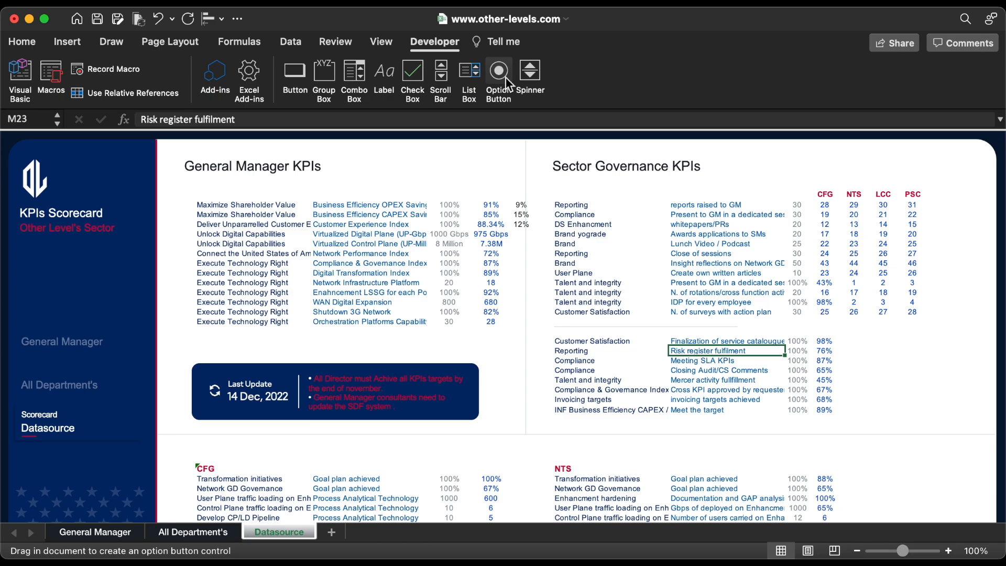
pyautogui.click(812, 156)
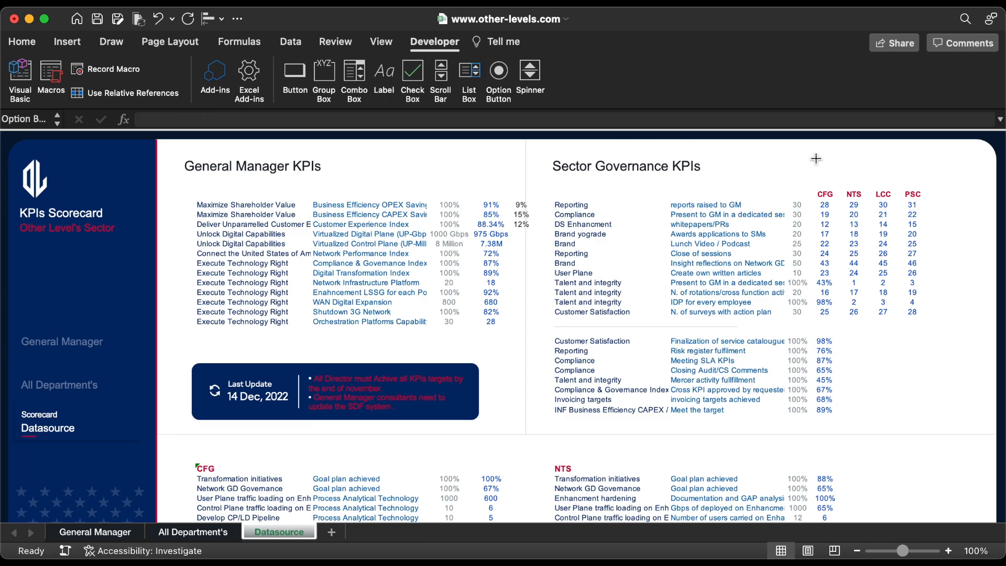
pyautogui.moveTo(862, 179); pyautogui.dragTo(782, 169)
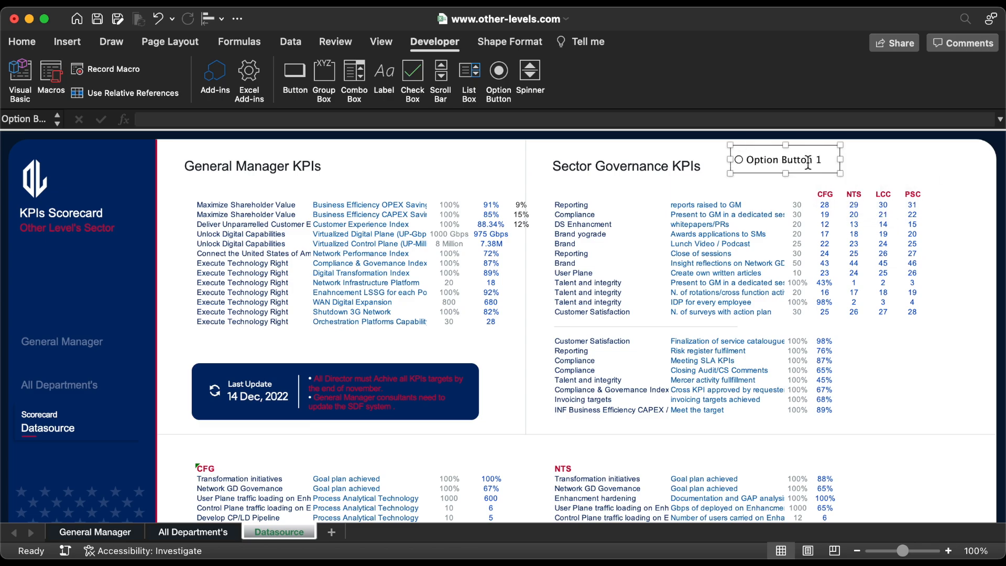
# Delete the option button's caption text and narrow its frame to fit just the circle.
pyautogui.click(808, 161)
pyautogui.press('Delete')
pyautogui.press('Delete')
pyautogui.press('Delete')
pyautogui.press('Delete')
pyautogui.press('Delete')
pyautogui.press('Delete')
pyautogui.press('Delete')
pyautogui.moveTo(846, 163); pyautogui.dragTo(757, 162)
# Link the option button to cell $S$6 with its value set to Checked, and duplicate it into a row of four.
pyautogui.doubleClick(751, 173)
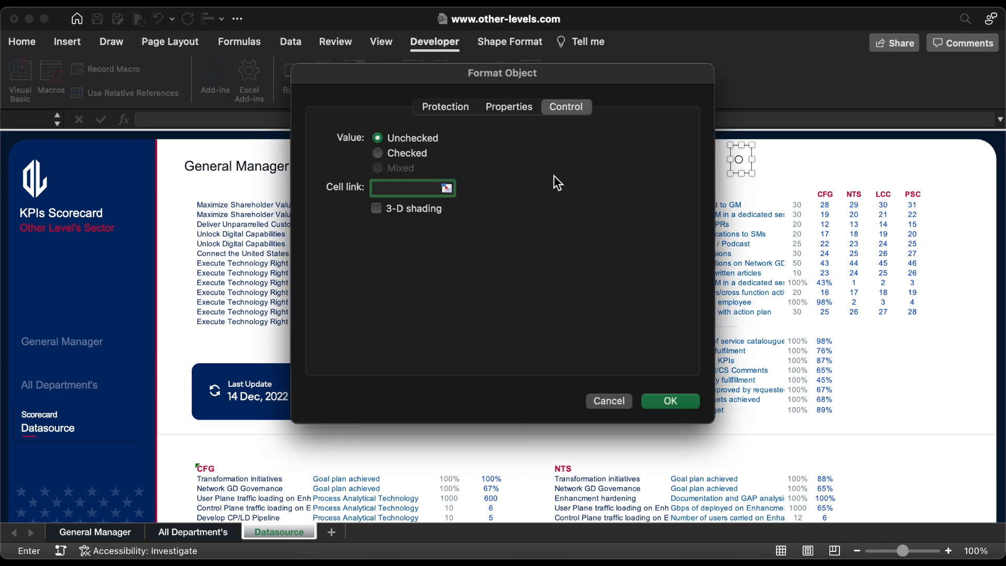
pyautogui.click(447, 188)
pyautogui.click(942, 185)
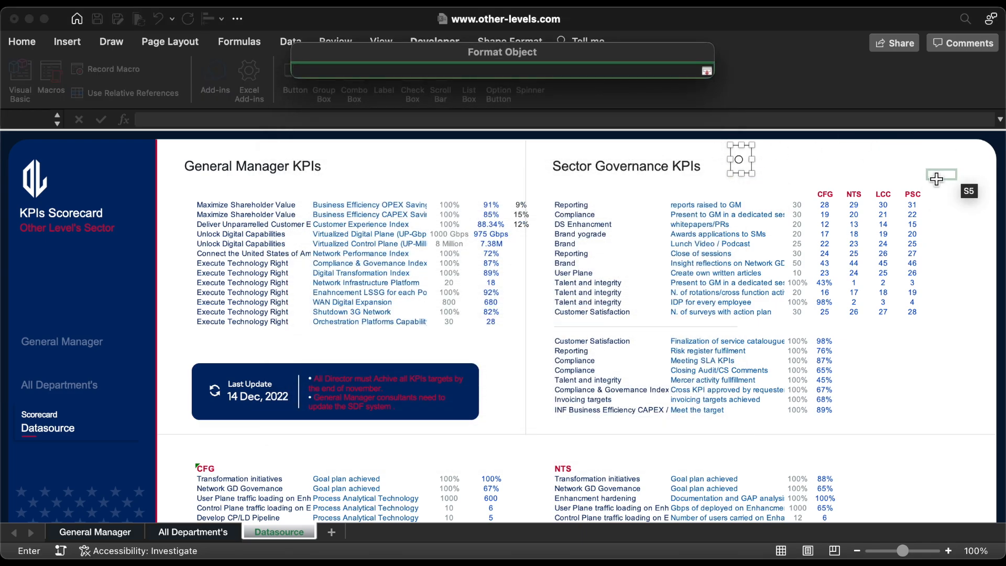
pyautogui.press('Return')
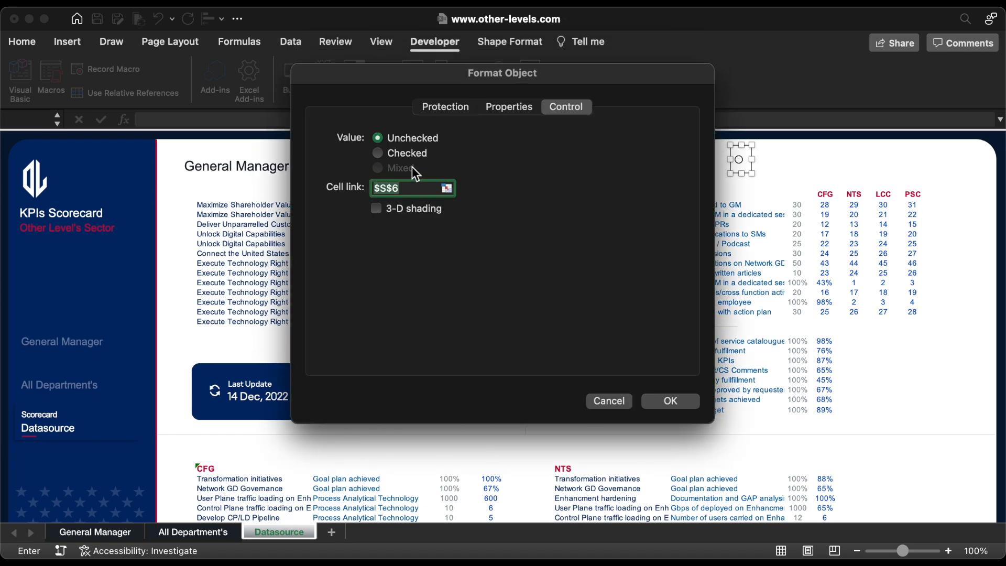
pyautogui.click(405, 153)
pyautogui.click(681, 399)
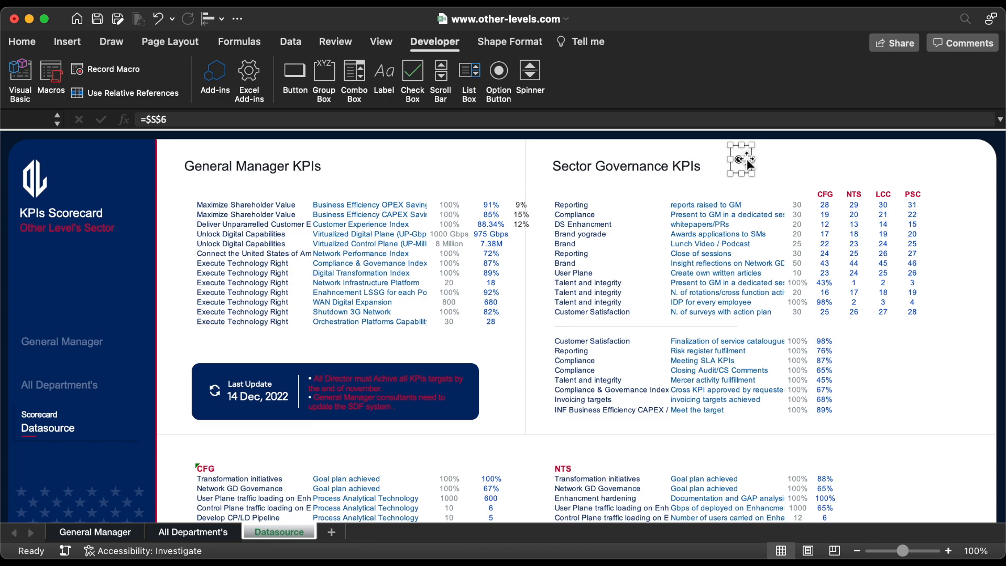
pyautogui.moveTo(747, 159); pyautogui.dragTo(842, 162)
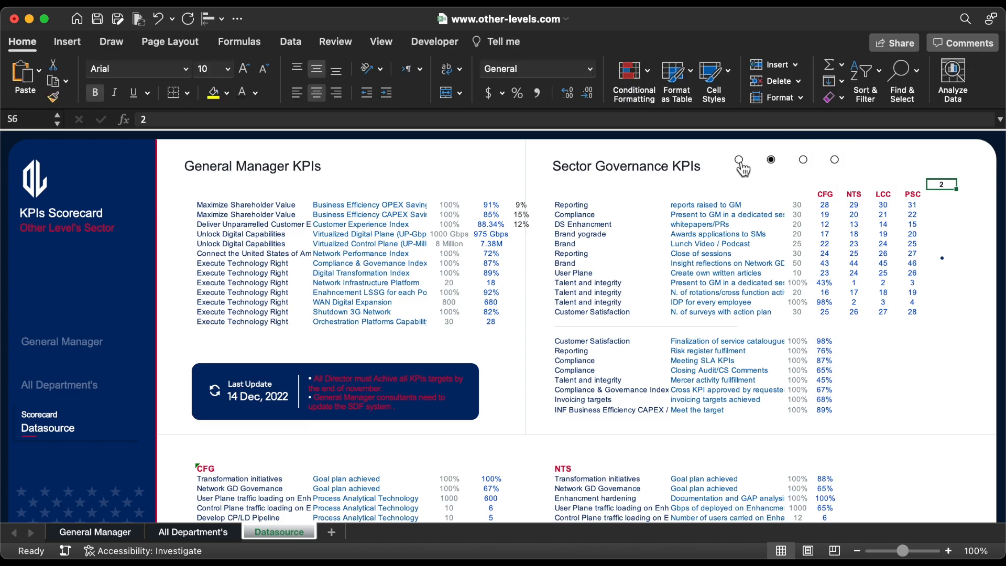
# Select the four option buttons in turn to check that linked cell S6 follows, ending on the first one.
pyautogui.click(740, 162)
pyautogui.click(774, 163)
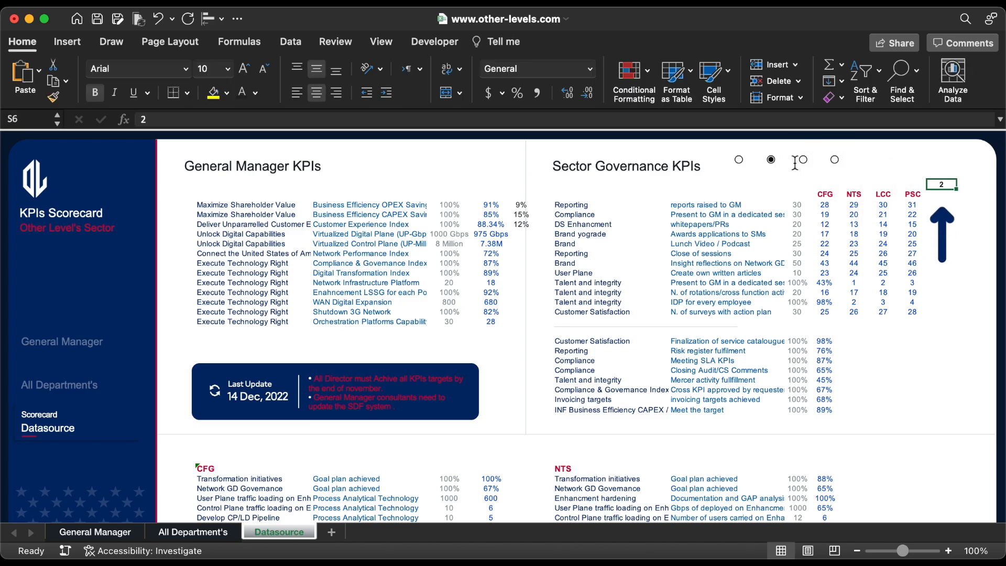
pyautogui.click(813, 167)
pyautogui.click(805, 162)
pyautogui.click(740, 163)
pyautogui.click(804, 161)
pyautogui.click(836, 161)
pyautogui.click(740, 161)
pyautogui.click(773, 161)
pyautogui.write('1')
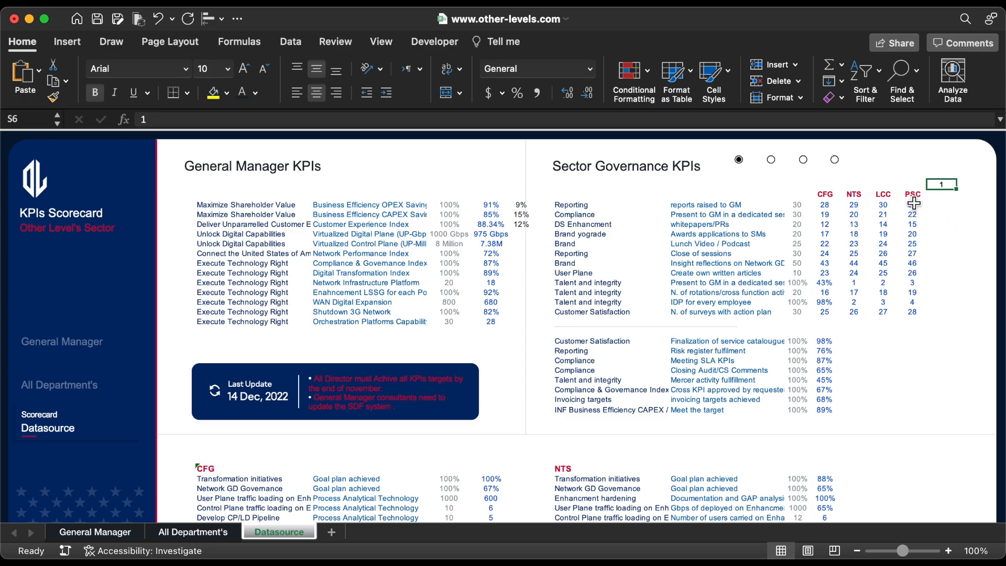
# Start an IF formula in cell S8 that returns the CFG value in O8 when $S$6=1.
pyautogui.click(947, 207)
pyautogui.write('=if')
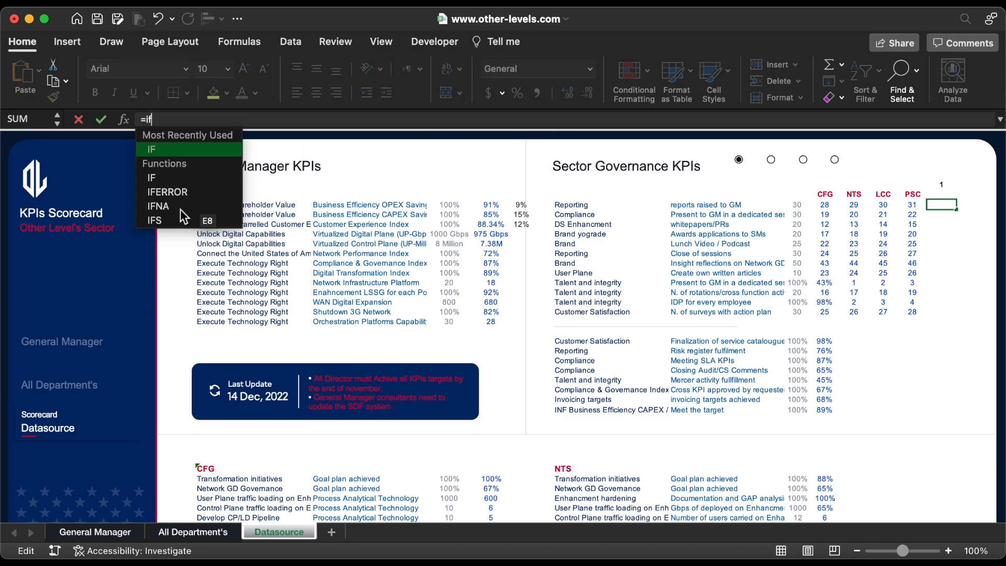
pyautogui.doubleClick(166, 149)
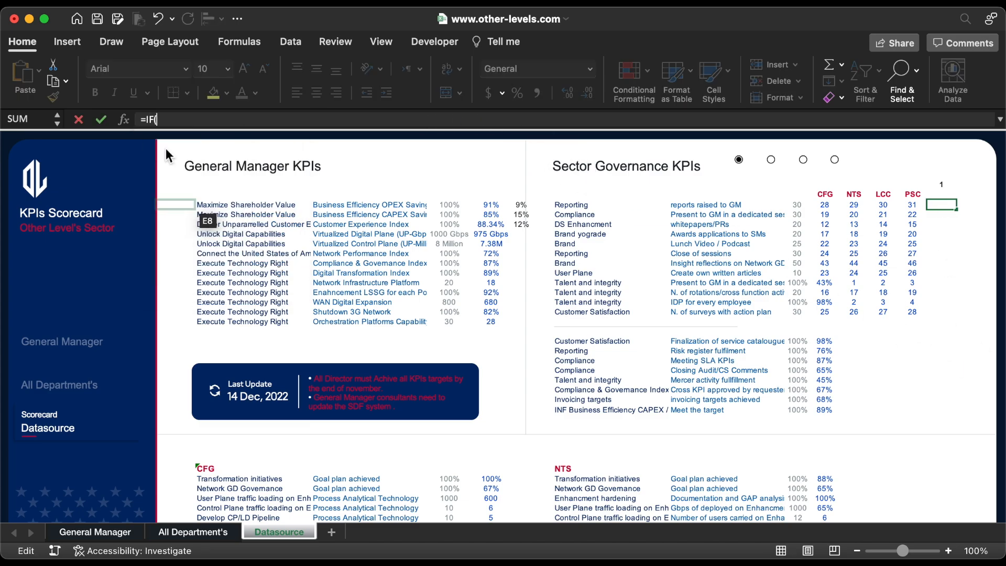
pyautogui.click(942, 185)
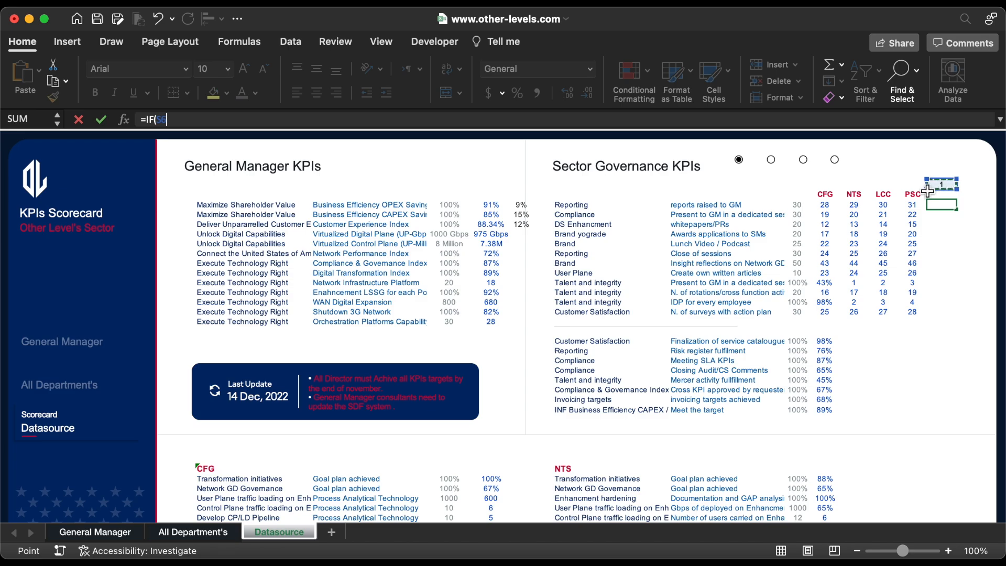
pyautogui.press('F4')
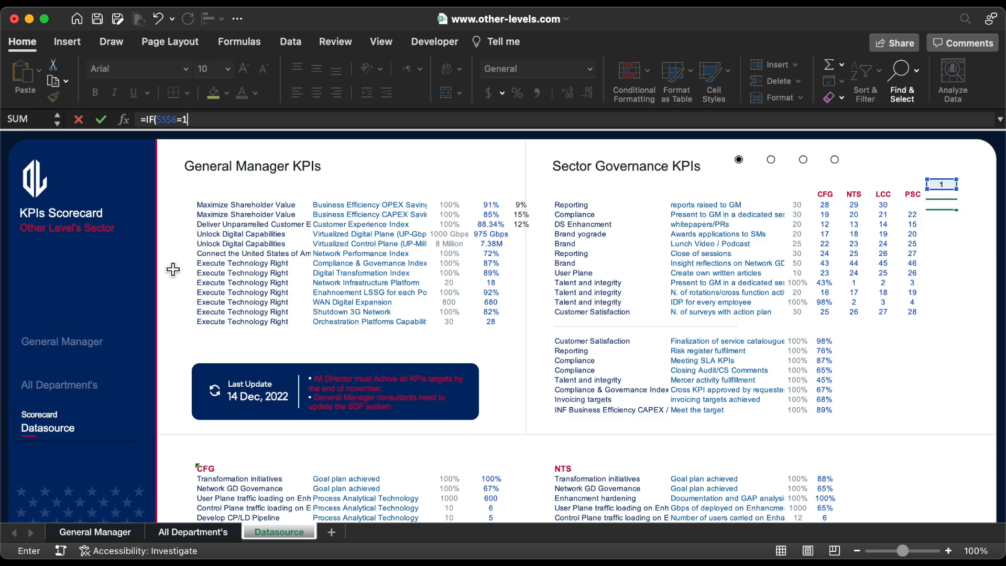
pyautogui.write('=1,')
pyautogui.click(825, 205)
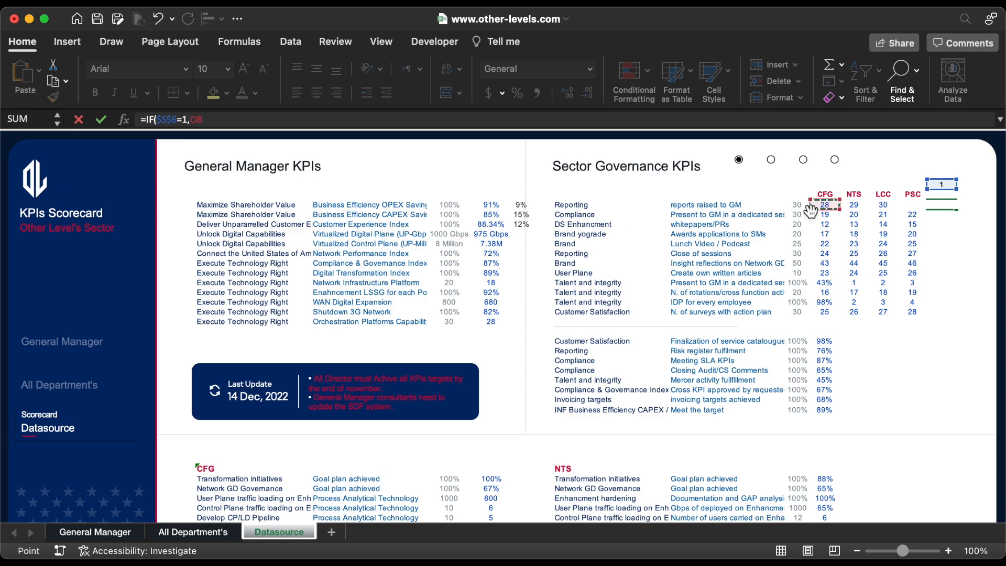
# Nest a second IF in the S8 formula that returns the NTS value in P8 when $S$6=2.
pyautogui.click(157, 119)
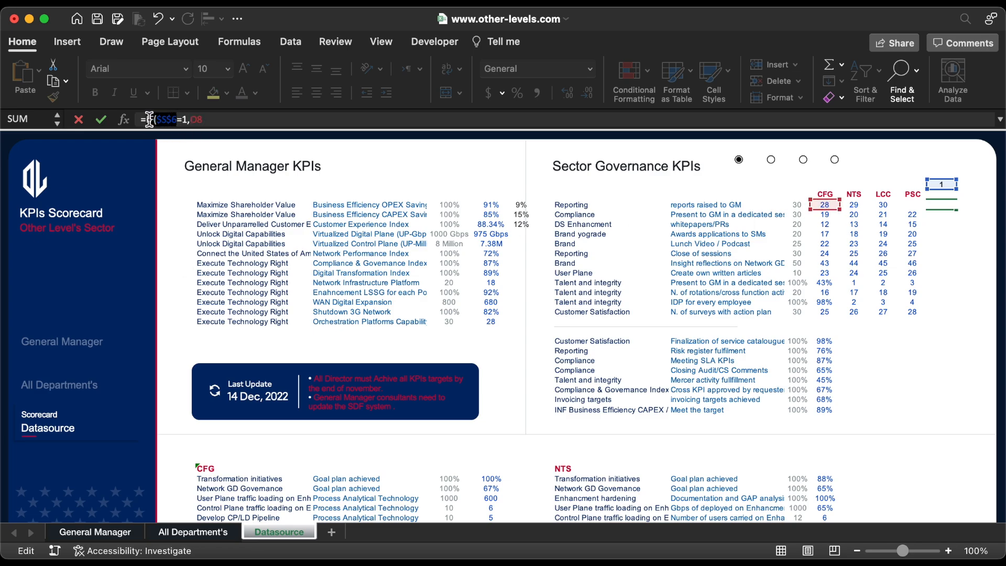
pyautogui.press('super+c')
pyautogui.click(231, 119)
pyautogui.write(',')
pyautogui.press('super+v')
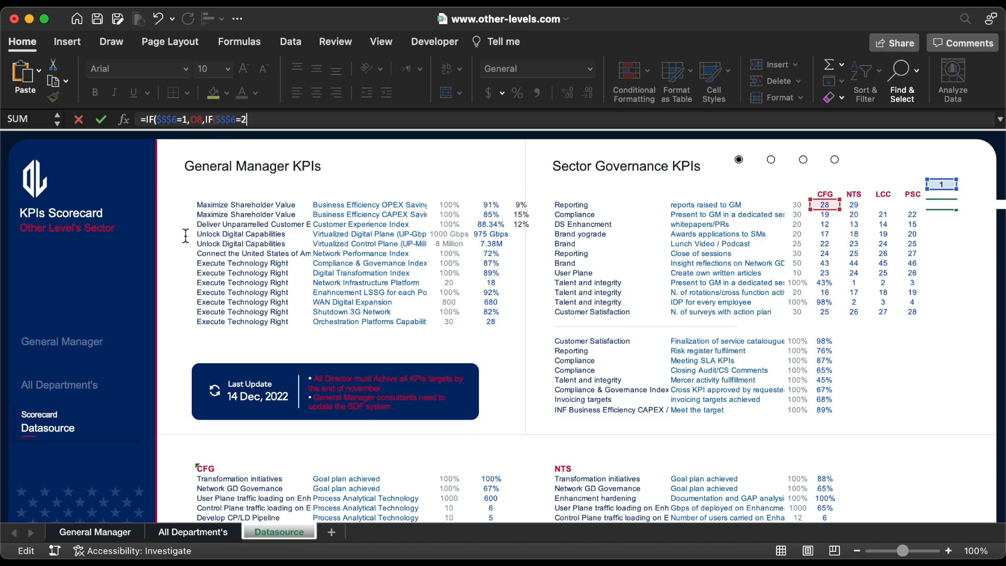
pyautogui.click(860, 205)
pyautogui.write(',')
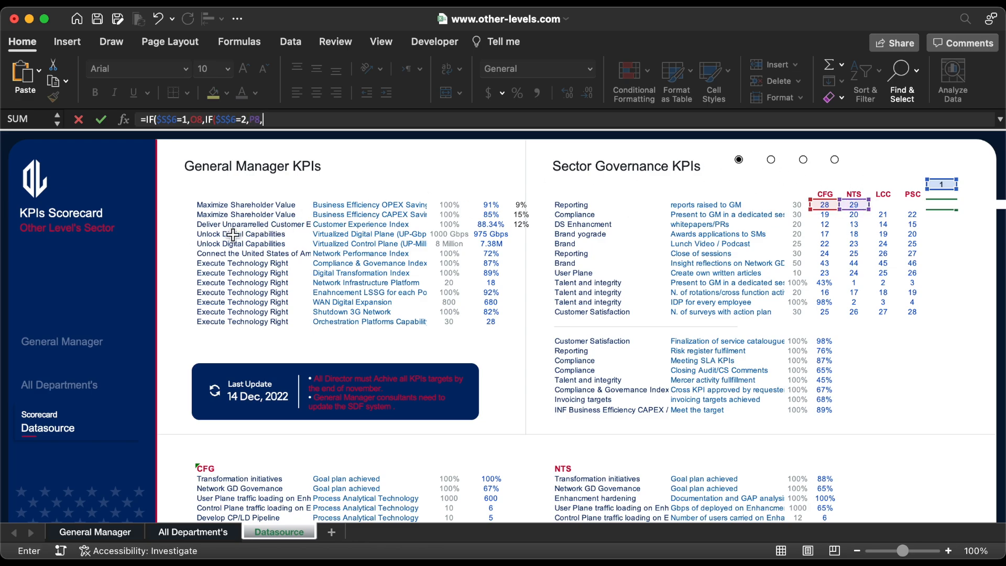
# Complete the S8 formula with nested IFs returning Q8 when $S$6=3 and R8 when $S$6=4.
pyautogui.press('super+v')
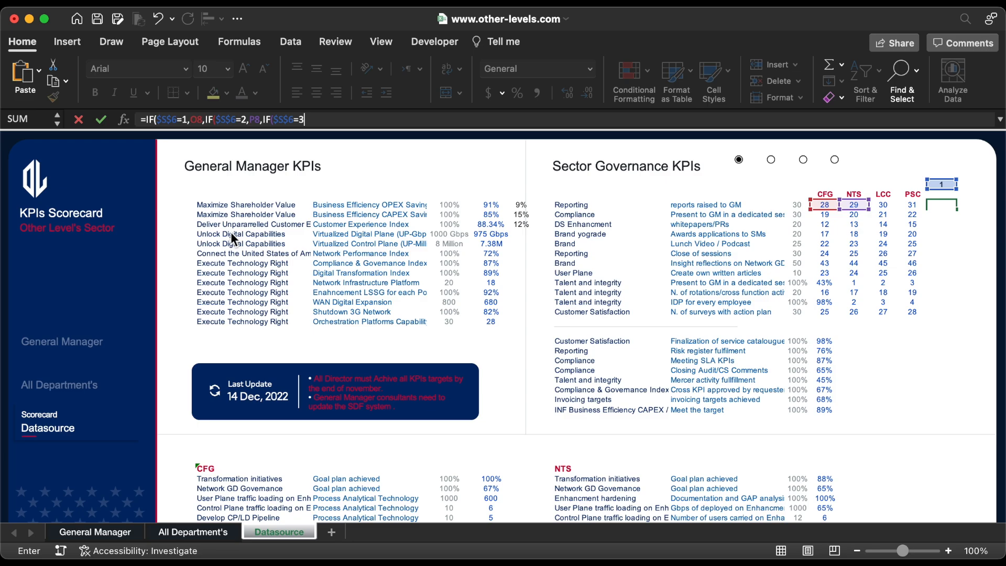
pyautogui.click(886, 206)
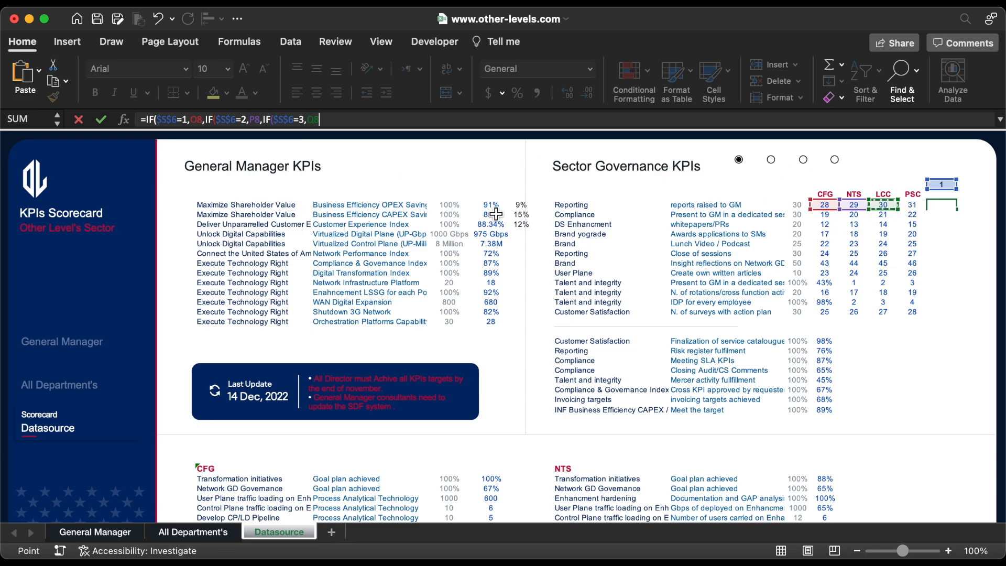
pyautogui.write(',')
pyautogui.press('super+v')
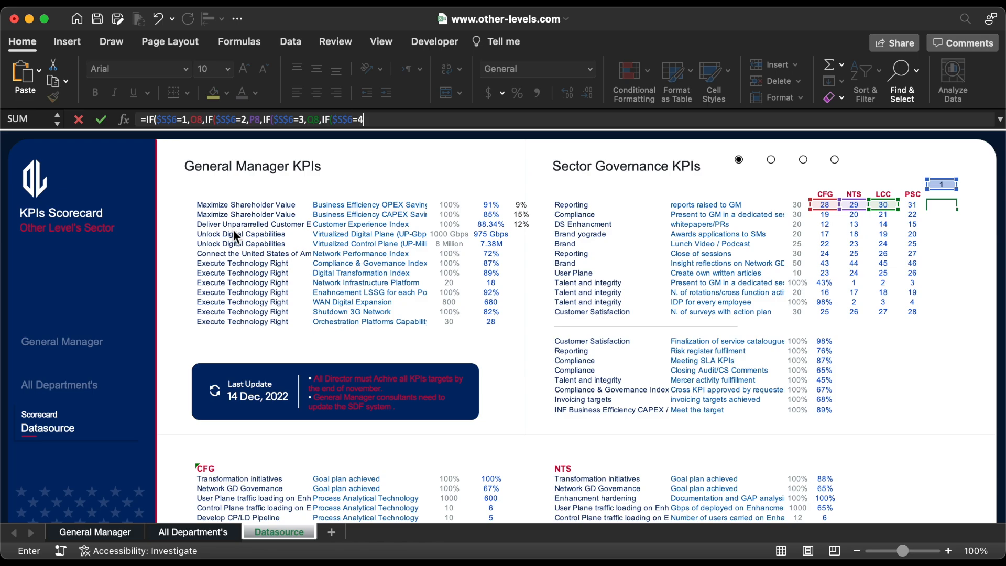
pyautogui.click(912, 205)
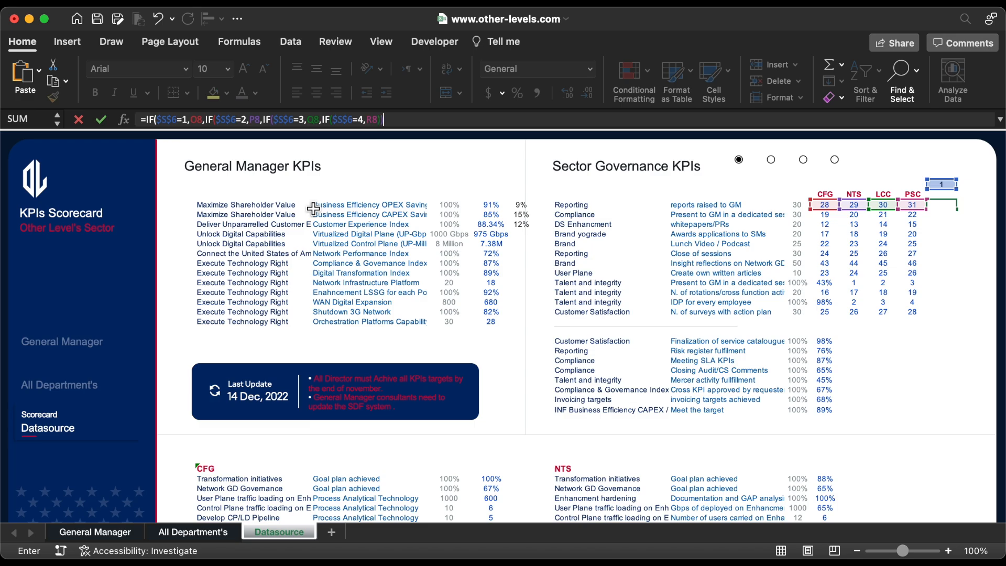
pyautogui.hotkey('ctrl', 'Return')
# Fill the S8 formula down to S19 and test it by selecting the second and third option buttons.
pyautogui.moveTo(957, 210); pyautogui.dragTo(964, 319)
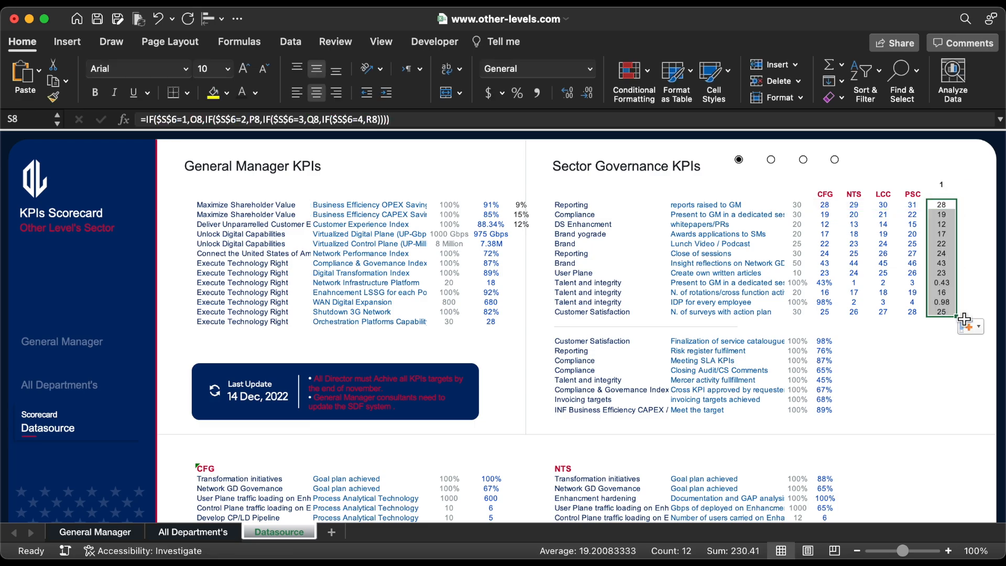
pyautogui.click(771, 159)
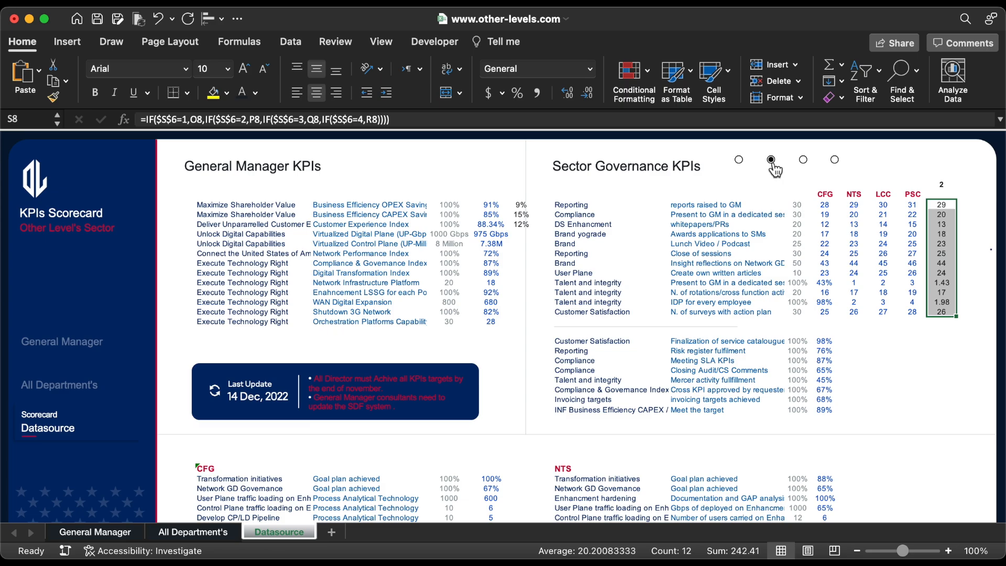
pyautogui.click(802, 160)
# Move all four option buttons from the Datasource sheet to the All Department's sheet.
pyautogui.keyDown('super'); pyautogui.click(739, 159); pyautogui.keyUp('super')
pyautogui.keyDown('super'); pyautogui.click(771, 160); pyautogui.keyUp('super')
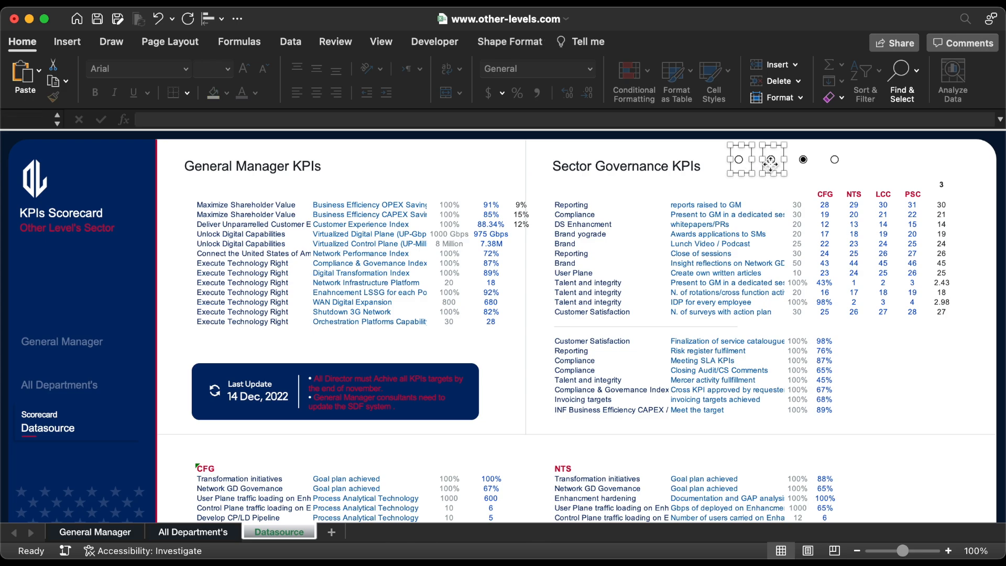
pyautogui.keyDown('super'); pyautogui.click(803, 159); pyautogui.keyUp('super')
pyautogui.keyDown('super'); pyautogui.click(836, 162); pyautogui.keyUp('super')
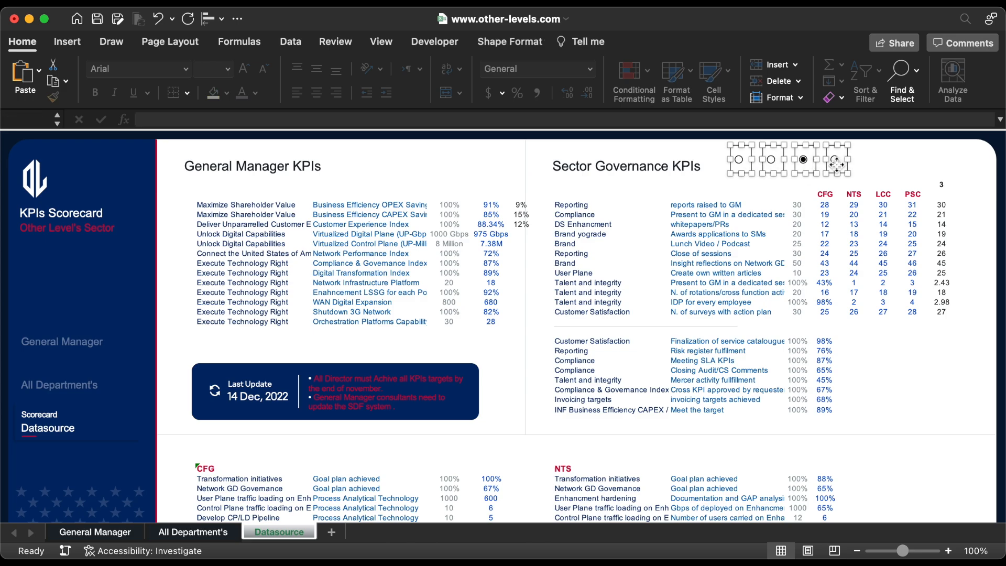
pyautogui.press('Delete')
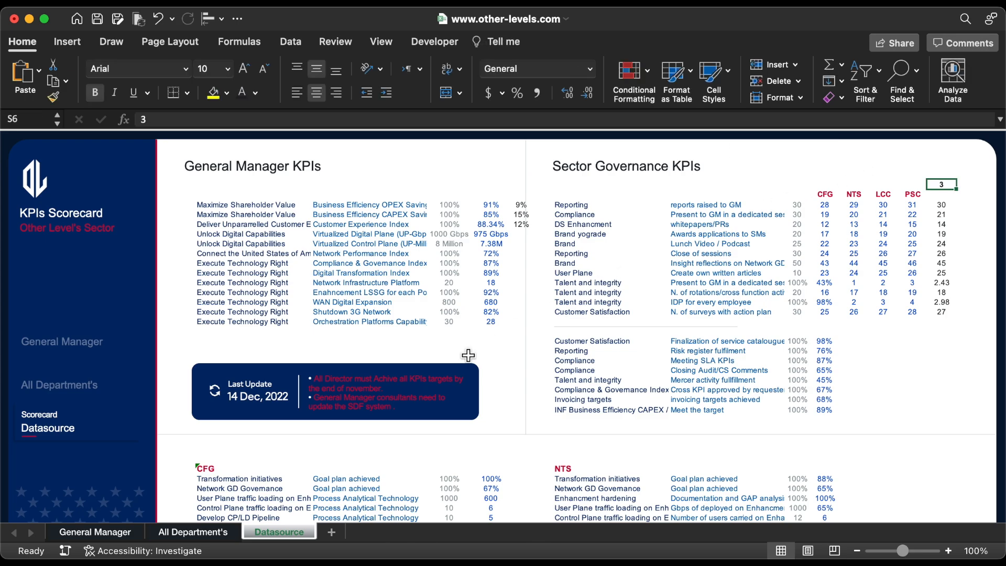
pyautogui.click(194, 532)
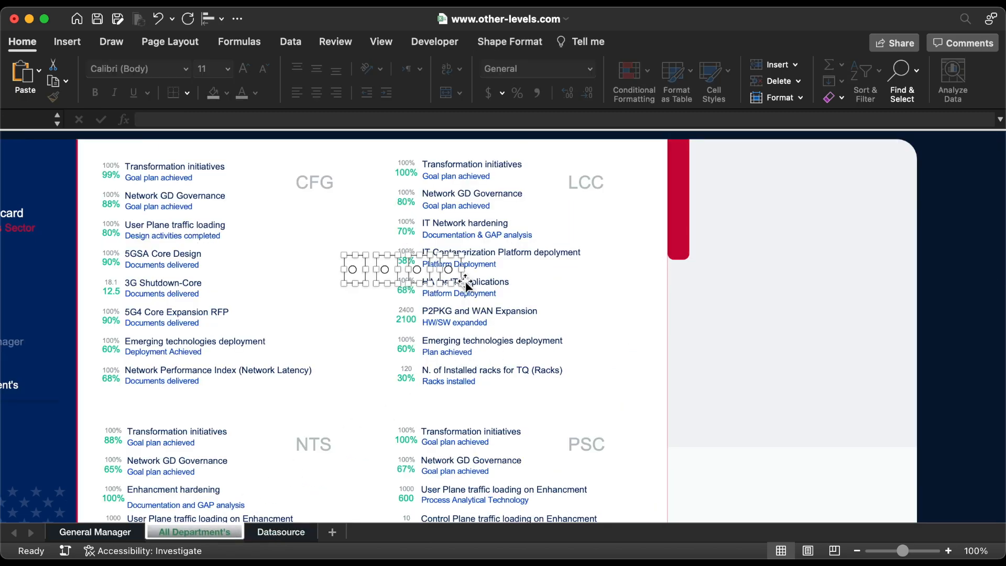
# Place the four option buttons in order beside the CFG, NTS, LCC and PSC headings.
pyautogui.click(367, 270)
pyautogui.moveTo(367, 269); pyautogui.dragTo(354, 166)
pyautogui.moveTo(384, 269); pyautogui.dragTo(356, 442)
pyautogui.moveTo(431, 279); pyautogui.dragTo(624, 177)
pyautogui.moveTo(453, 269); pyautogui.dragTo(614, 430)
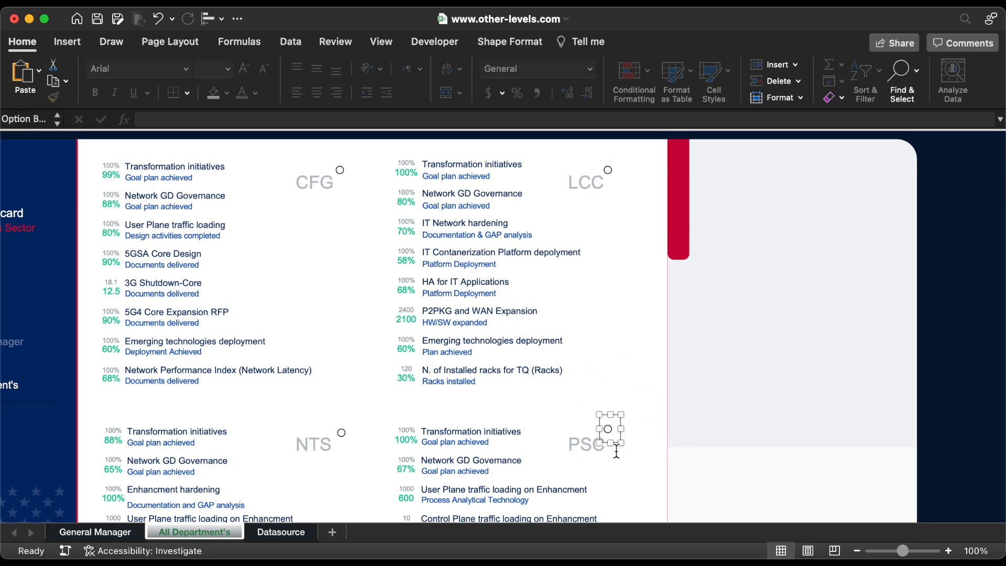
# Relink the PSC option button to cell S6 on the Datasource sheet and set its value to Checked.
pyautogui.press('super+1')
pyautogui.click(446, 187)
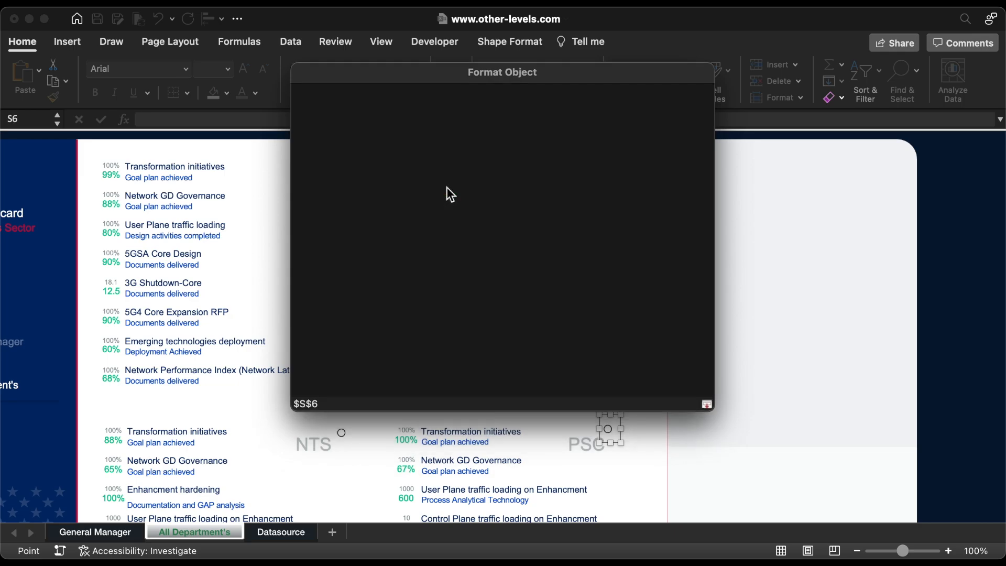
pyautogui.click(294, 532)
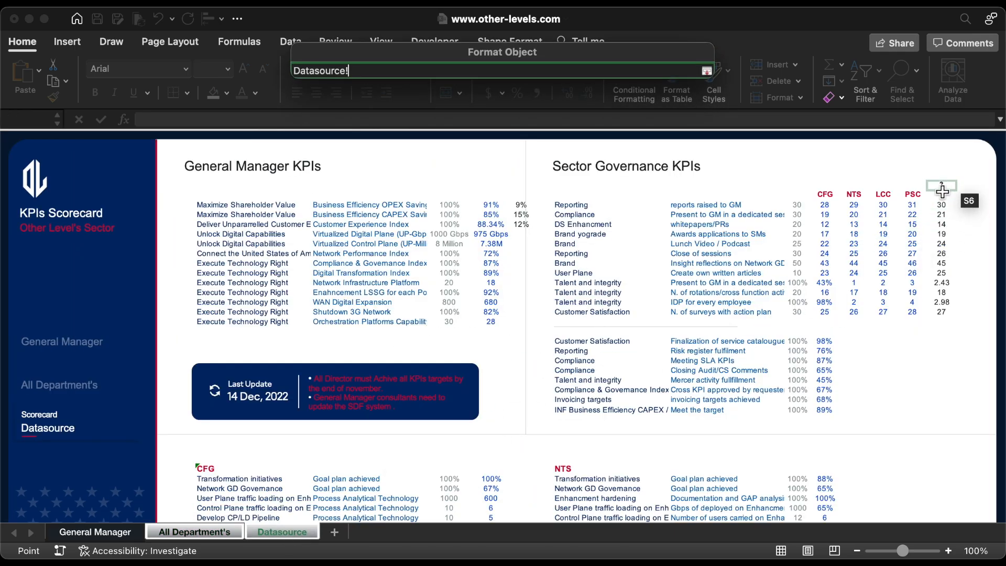
pyautogui.press('Return')
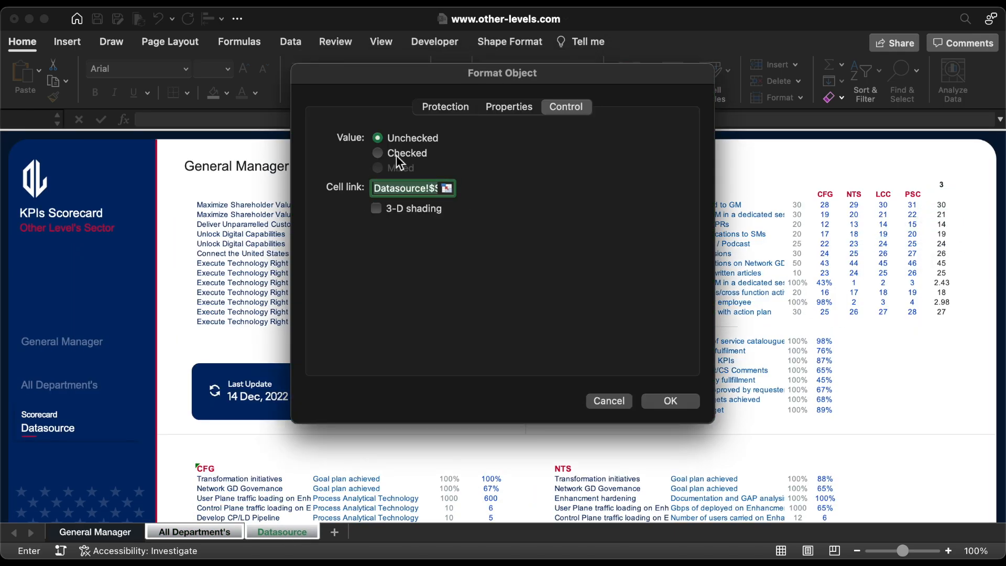
pyautogui.click(396, 154)
pyautogui.click(662, 400)
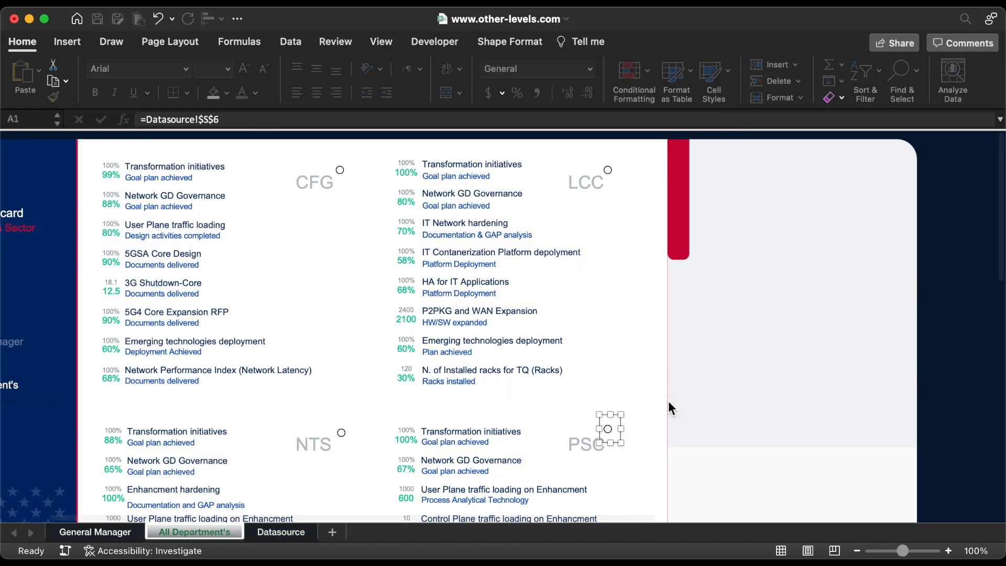